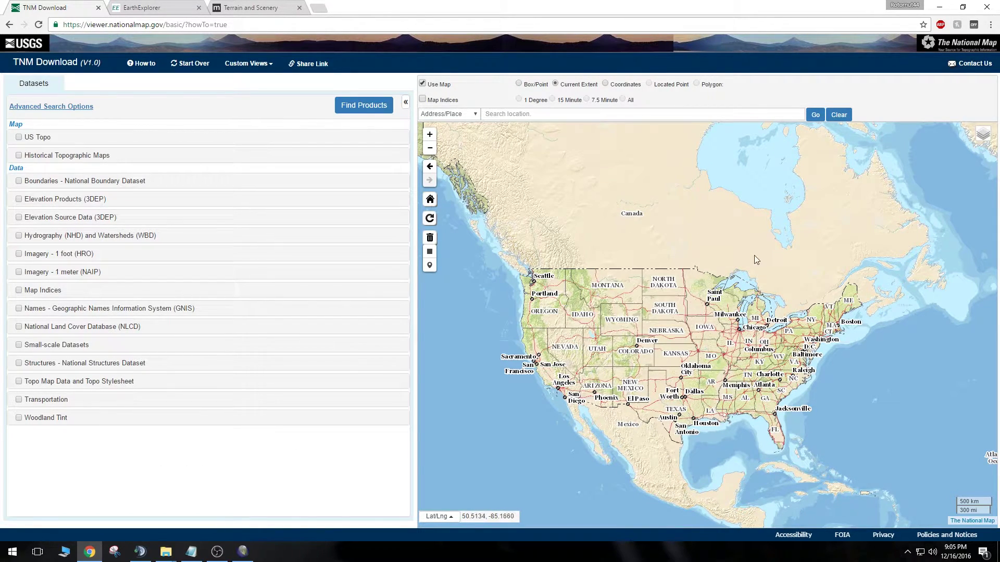
Pan and zoom the TNM Download map across the Atlantic to show North America and Europe.
drag(810, 262, 651, 182)
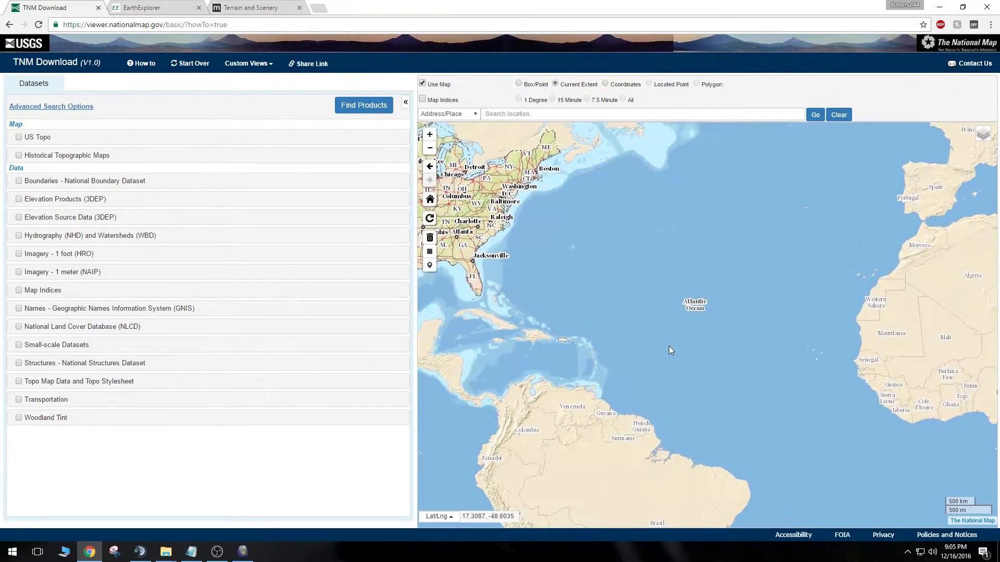
scroll(669, 346, down, 1)
drag(604, 366, 802, 380)
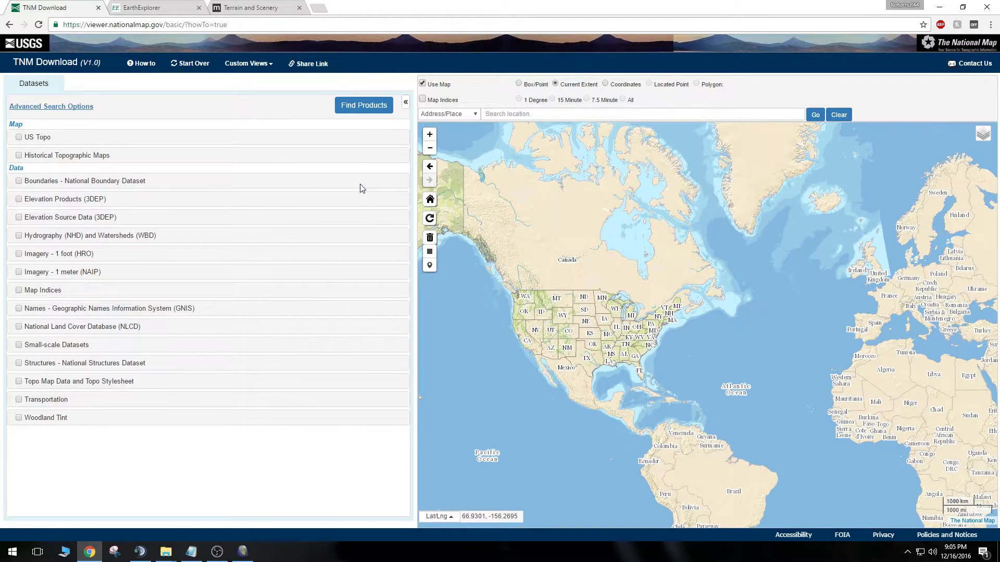
Switch to the EarthExplorer search page showing the Galapagos satellite map.
click(168, 7)
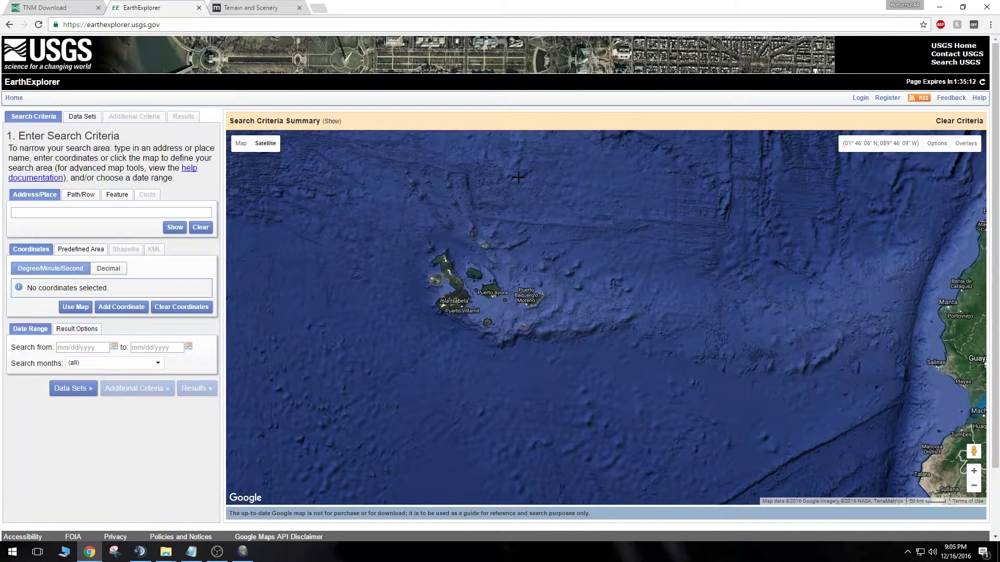
click(31, 6)
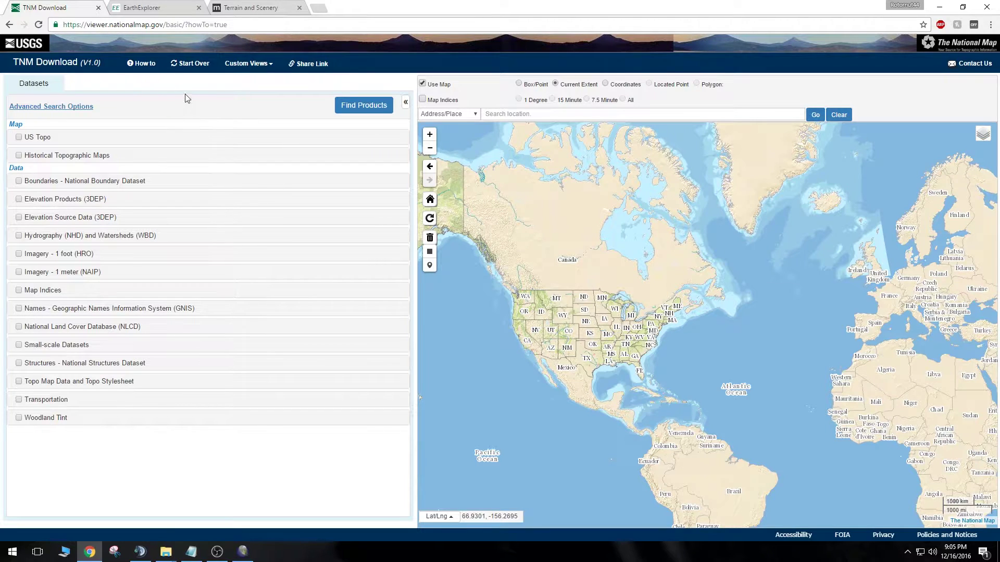
click(190, 6)
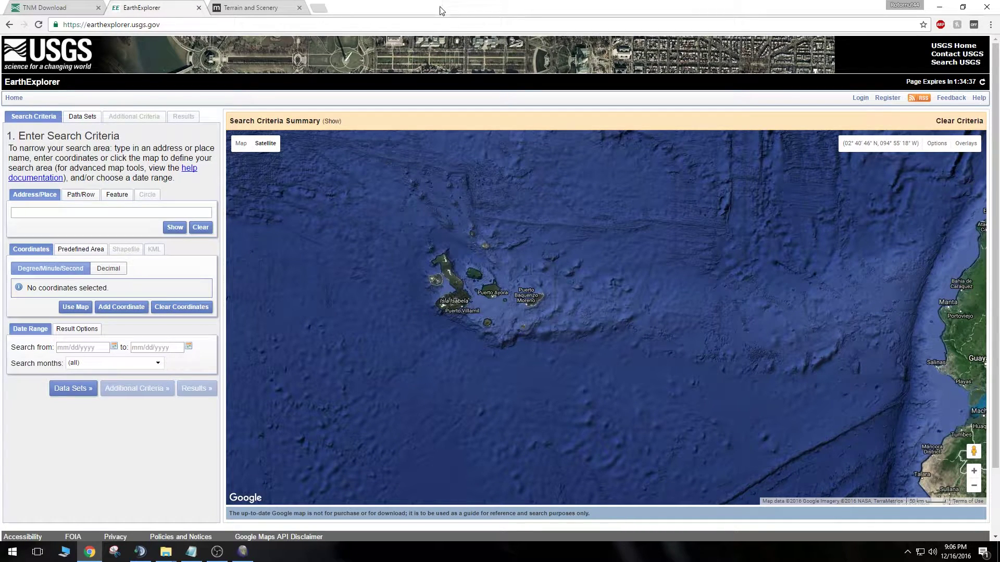
Zoom in and centre the EarthExplorer satellite map on the Galapagos Islands.
scroll(447, 328, up, 1)
drag(515, 280, 548, 339)
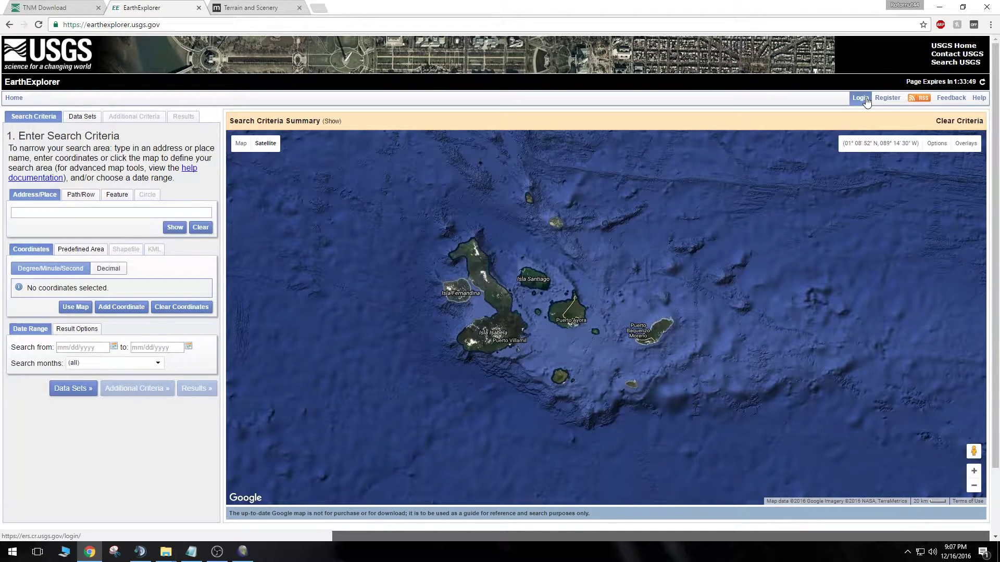
Sign in to EarthExplorer with the saved account and pan the map back to South America and the Pacific.
click(867, 101)
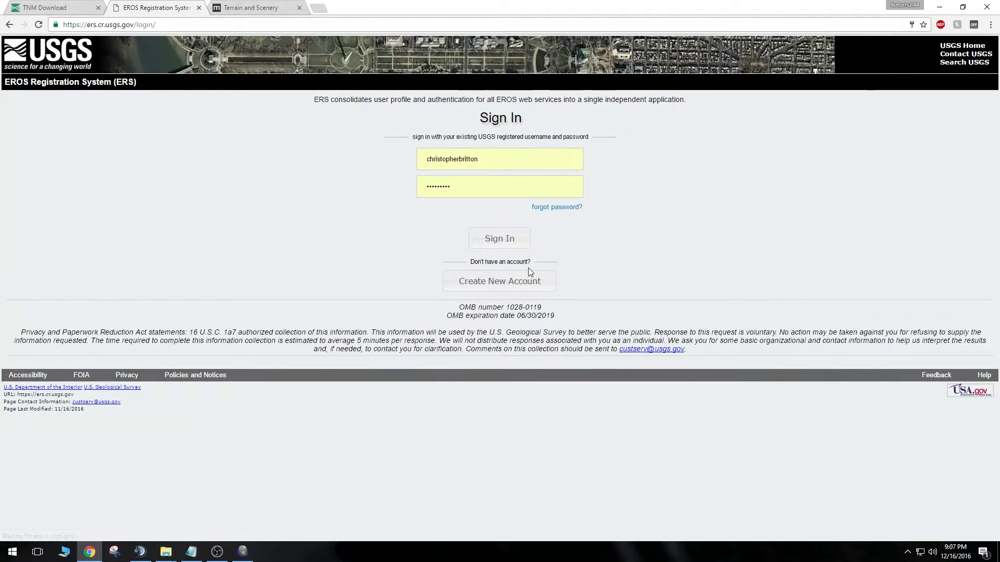
click(507, 244)
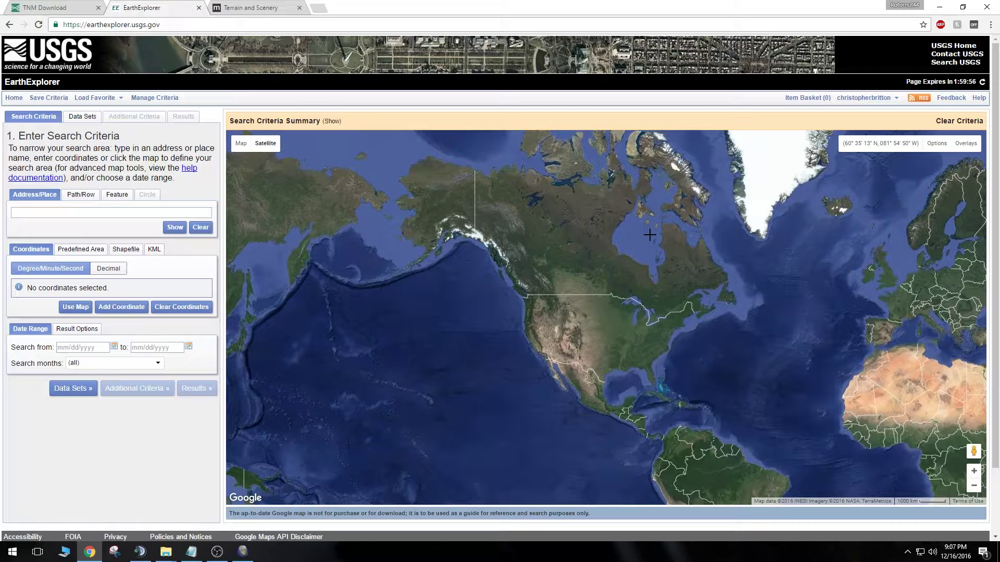
scroll(583, 400, up, 1)
drag(583, 400, 537, 167)
drag(608, 255, 586, 328)
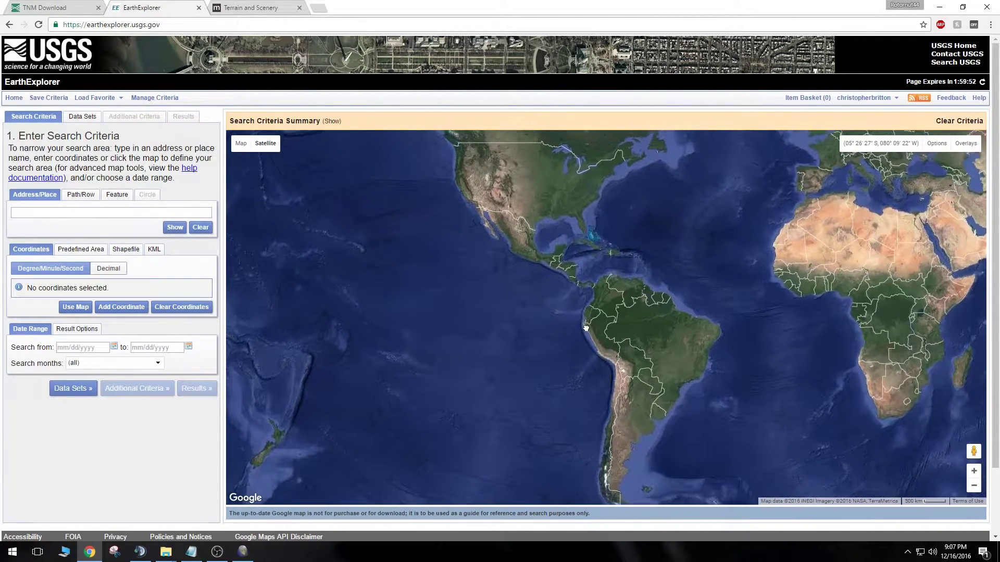
Zoom onto the Galapagos Islands and set the search area from the visible map extent.
scroll(553, 299, up, 2)
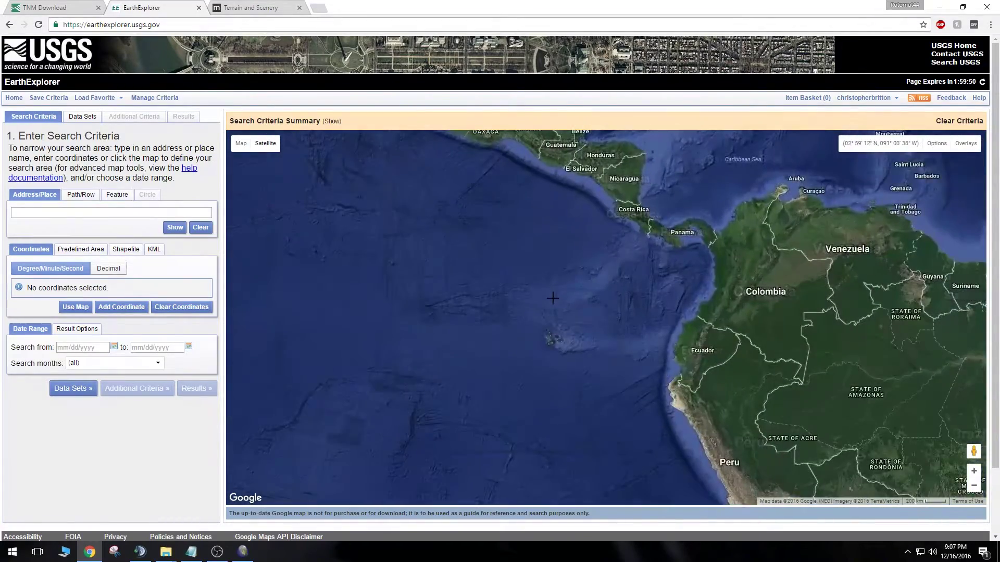
scroll(554, 339, up, 3)
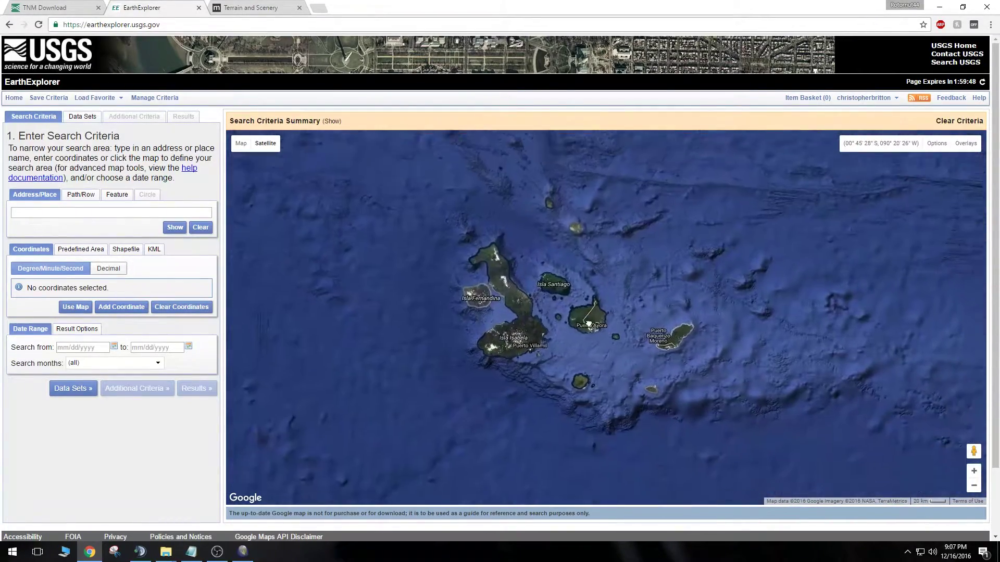
drag(589, 324, 601, 344)
scroll(619, 308, up, 1)
scroll(620, 308, down, 1)
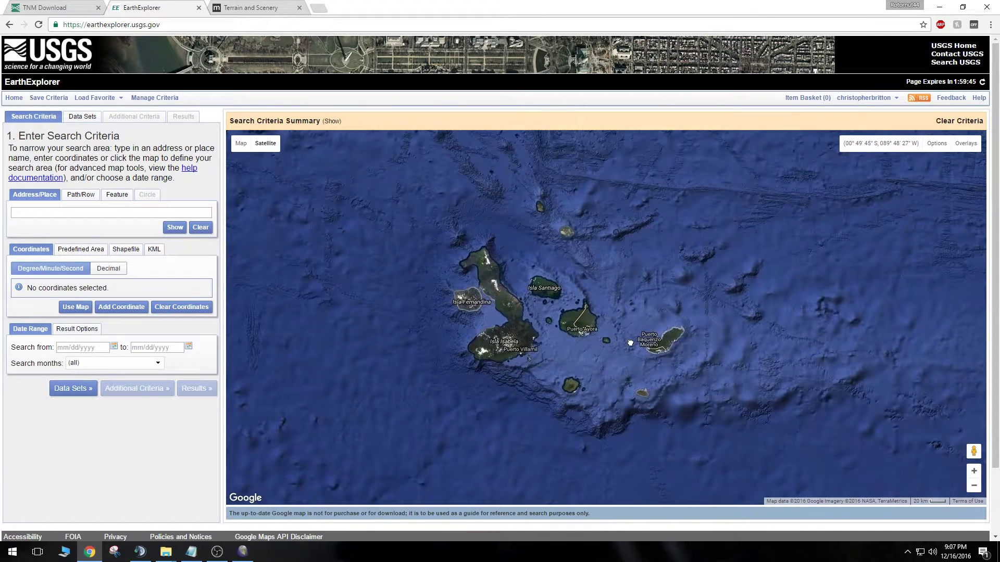
click(81, 308)
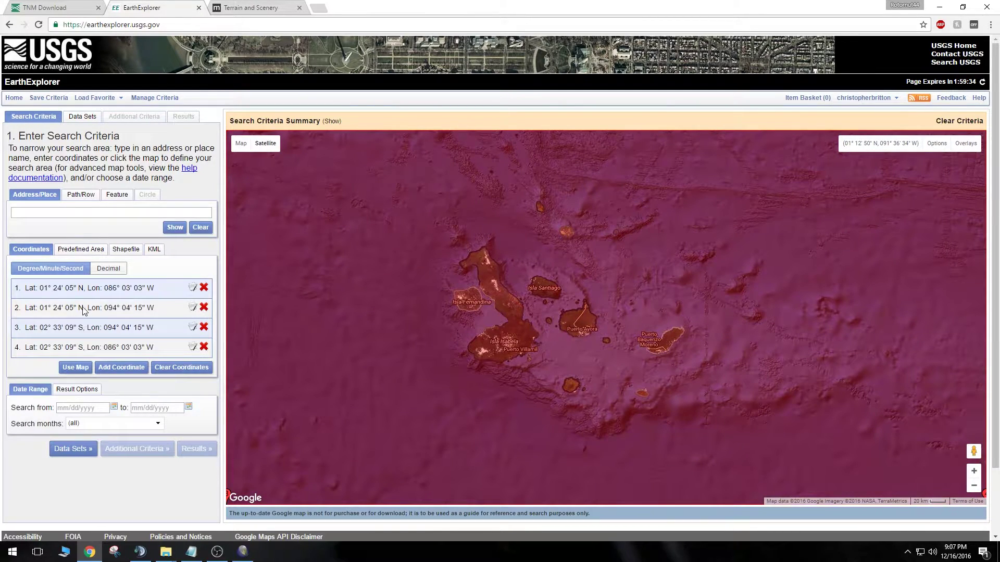
Pull all four search-polygon corners inward to frame the Galapagos Islands and proceed to Data Sets.
scroll(362, 304, down, 1)
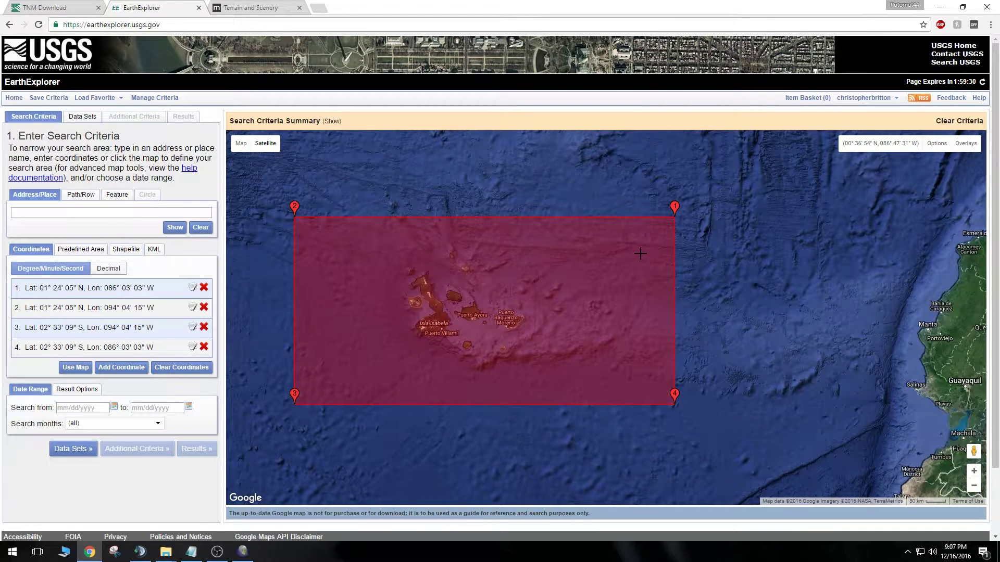
drag(677, 215, 548, 221)
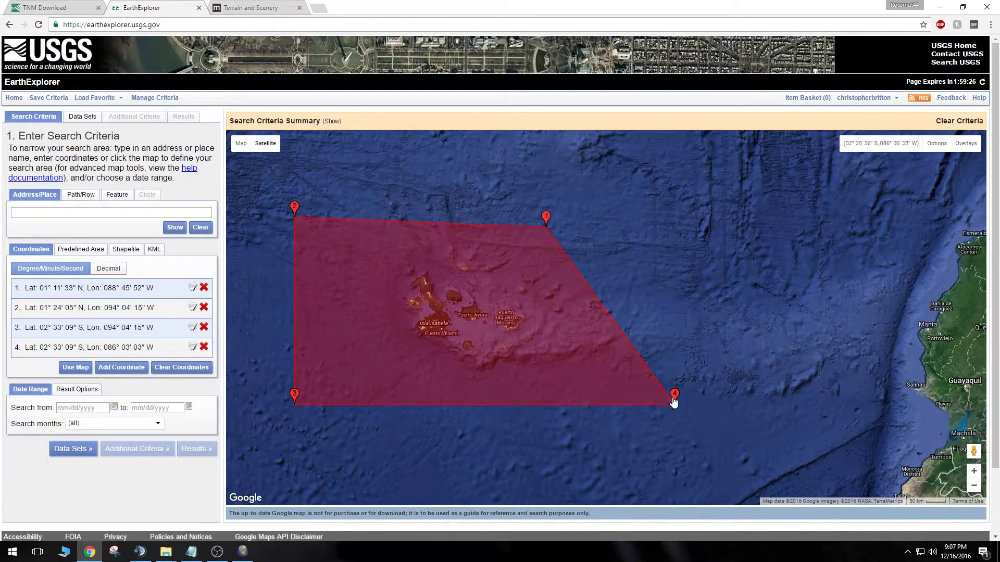
drag(674, 397, 550, 395)
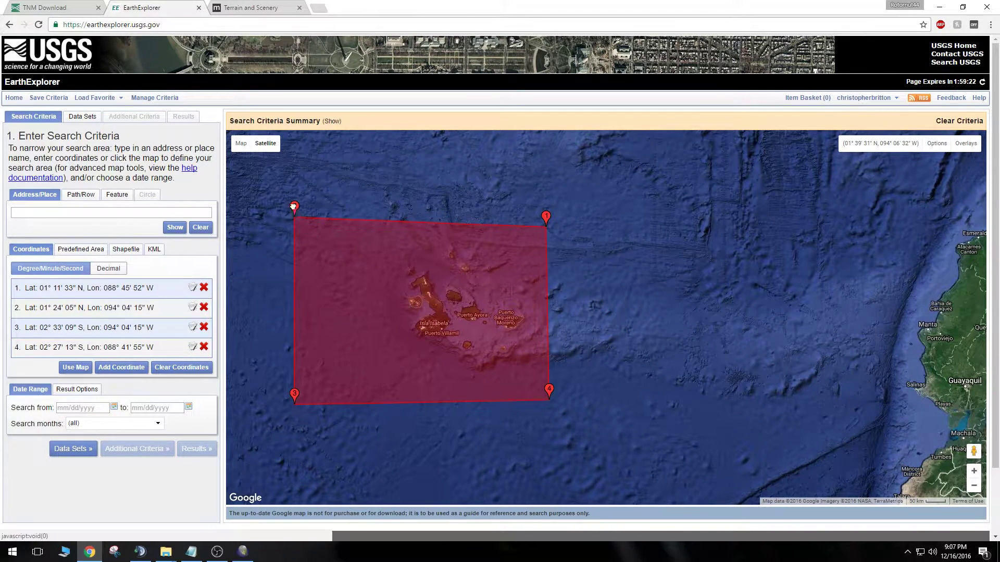
mouse_move(294, 207)
mouse_down()
mouse_move(360, 229)
mouse_move(378, 224)
mouse_up()
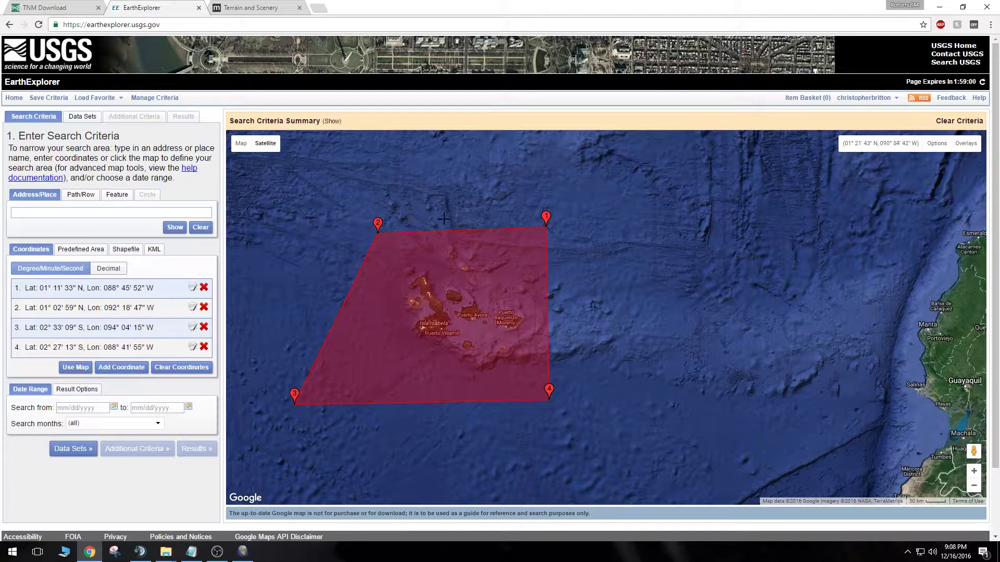
drag(296, 398, 391, 384)
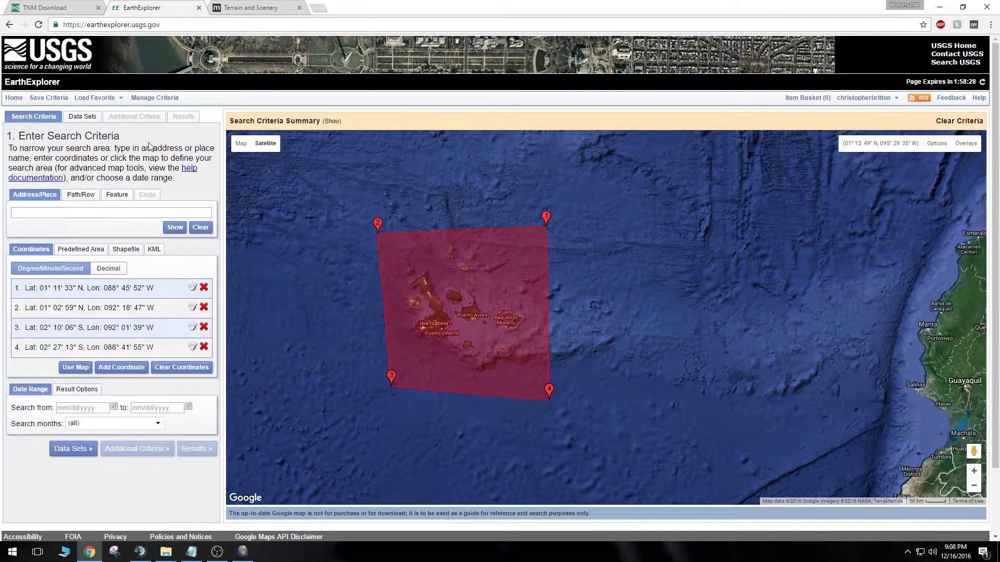
click(85, 117)
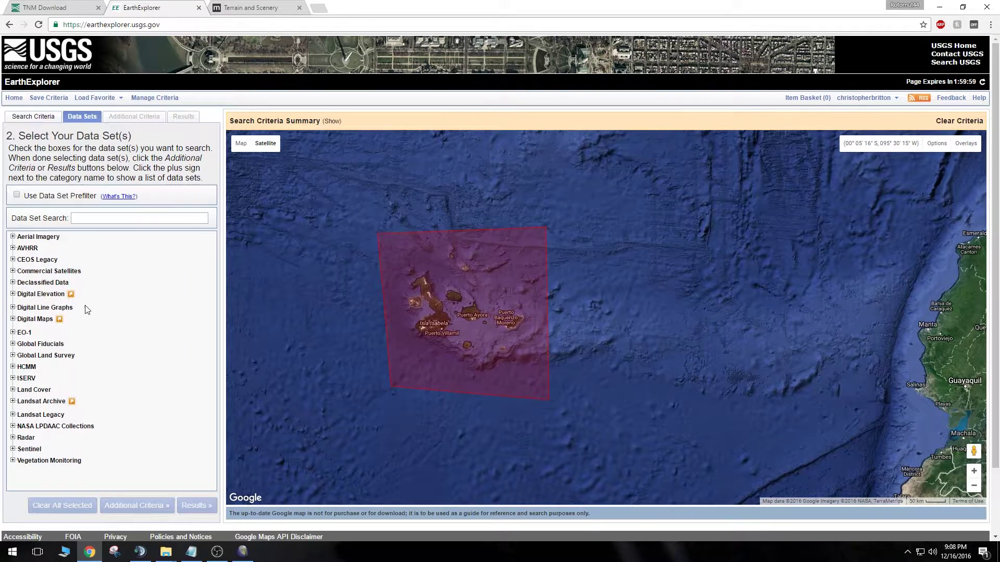
Choose Digital Elevation > SRTM > SRTM 1 Arc-Second Global and list its 10 matching tiles.
click(23, 297)
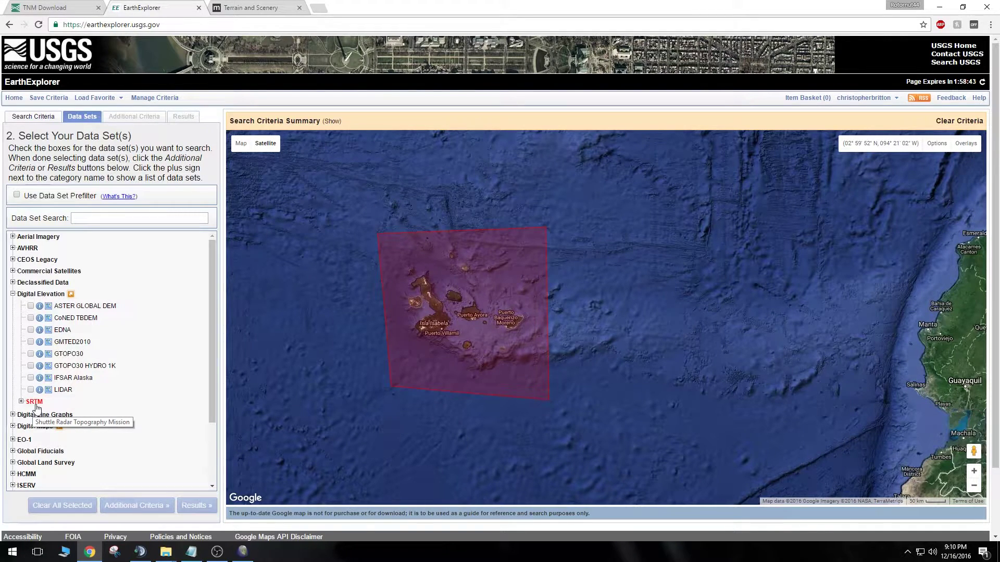
click(21, 401)
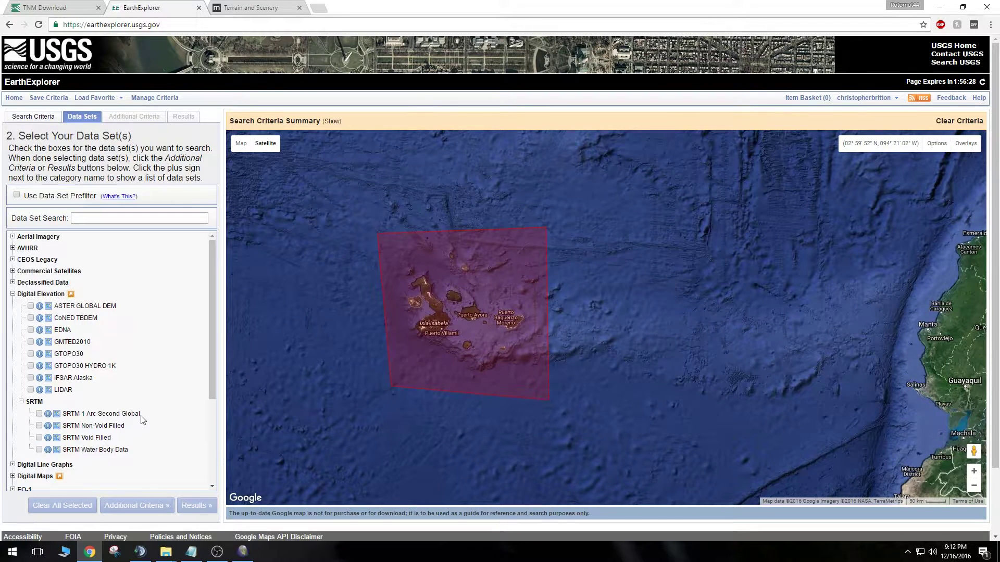
click(39, 414)
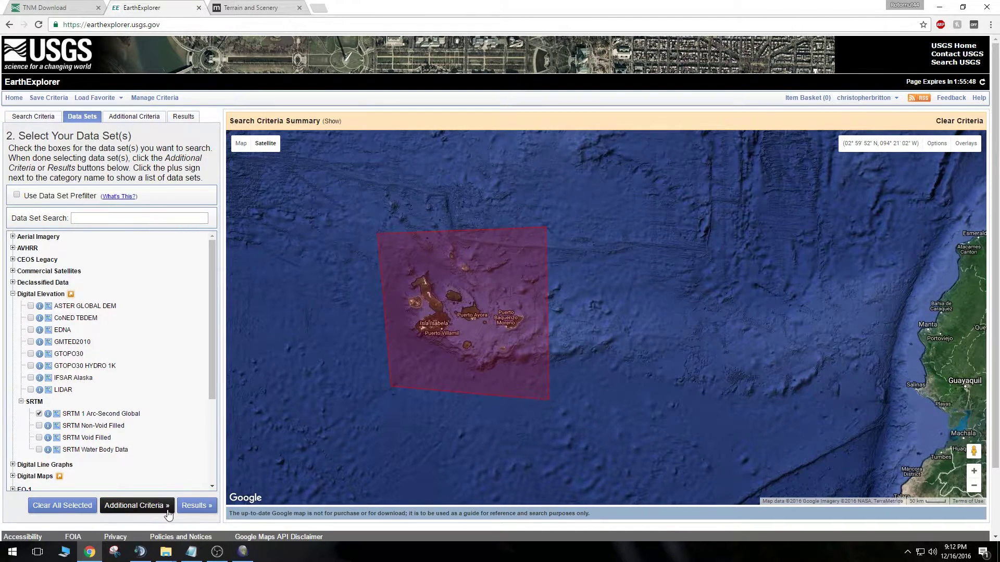
click(200, 511)
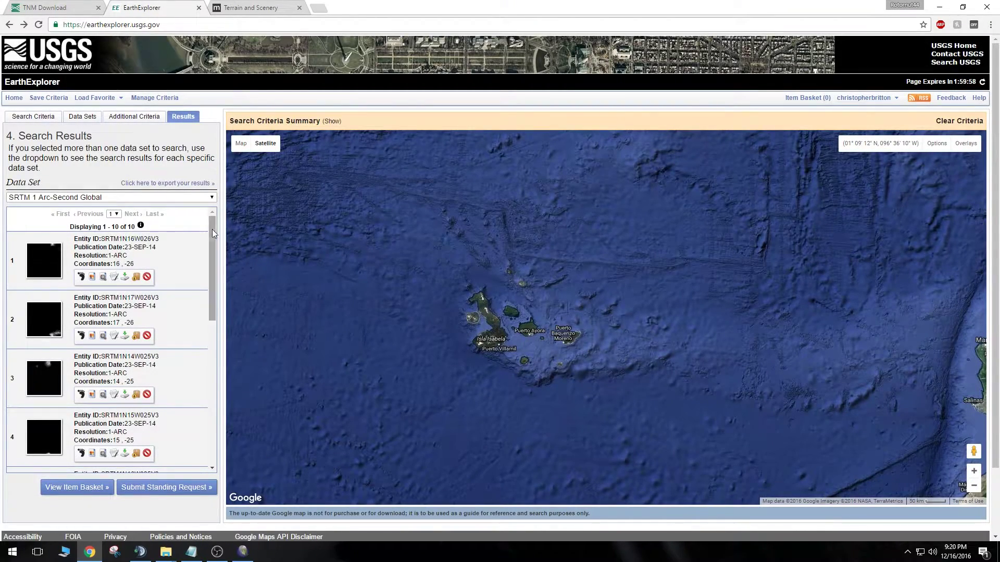
click(104, 198)
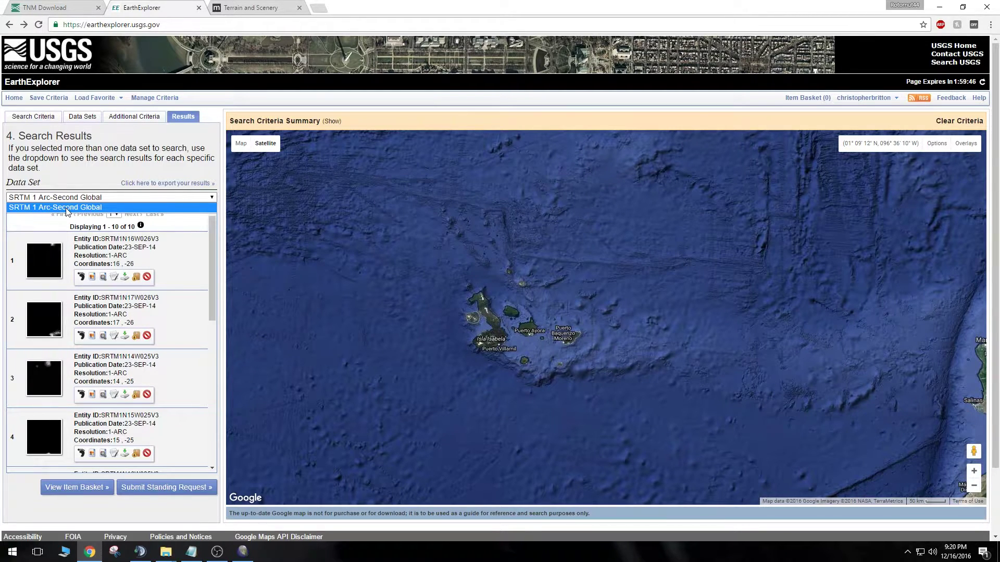
click(120, 201)
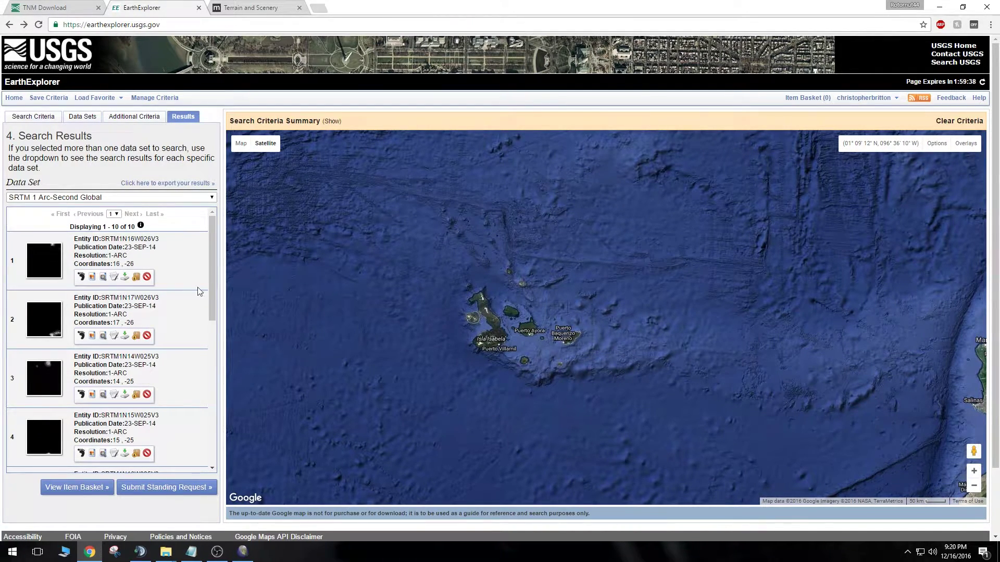
drag(212, 252, 213, 420)
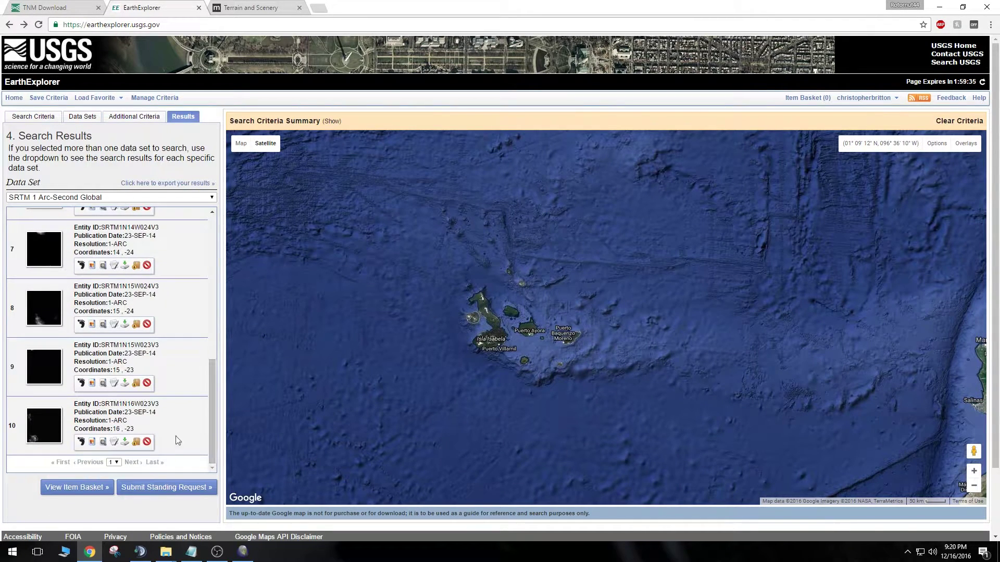
click(115, 463)
click(113, 470)
drag(211, 448, 211, 304)
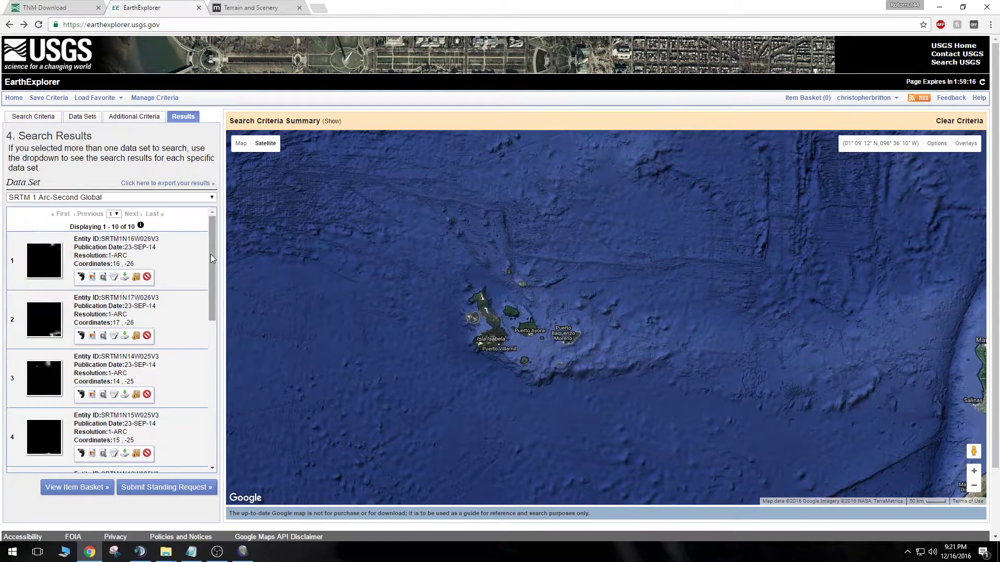
click(125, 277)
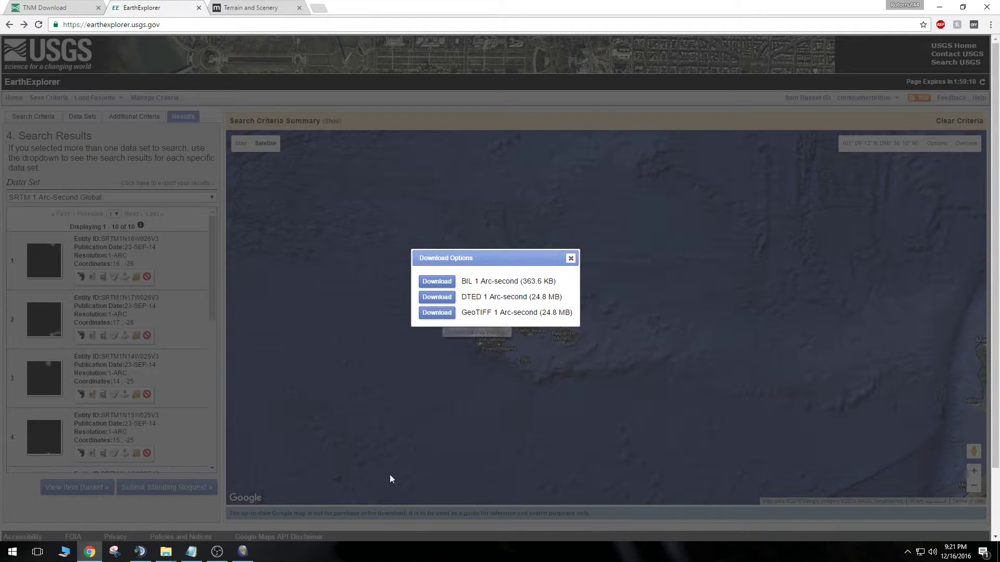
click(571, 259)
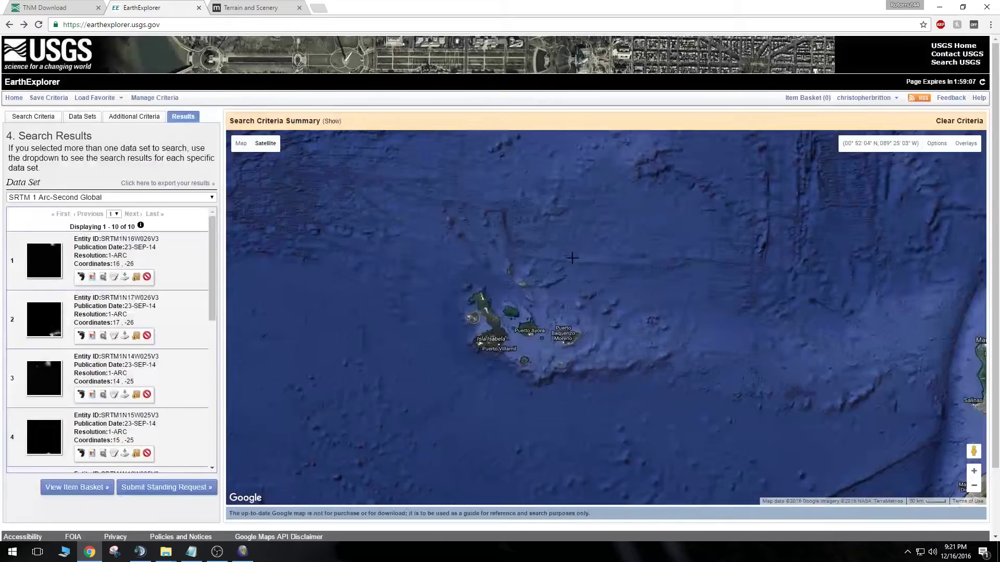
click(137, 280)
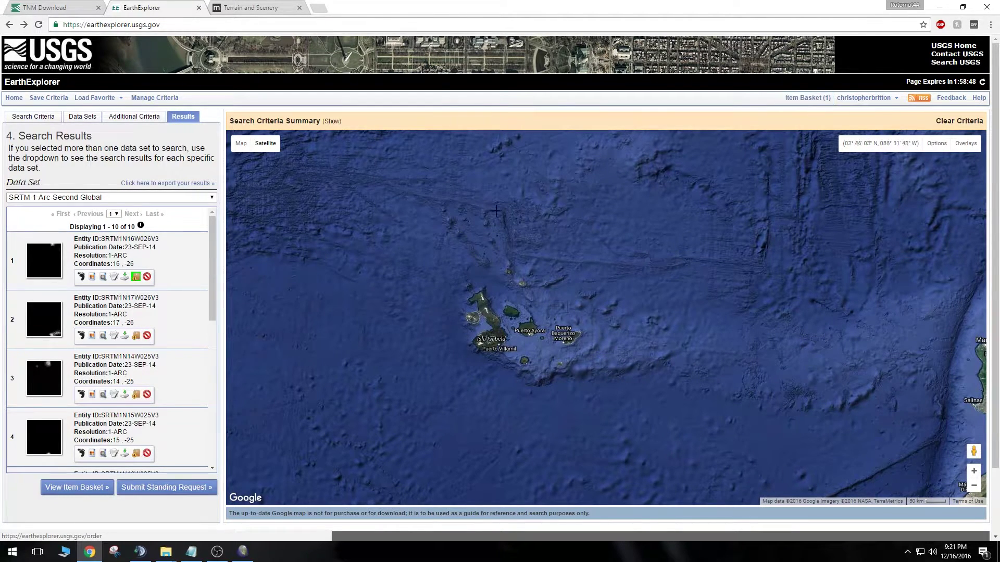
click(136, 336)
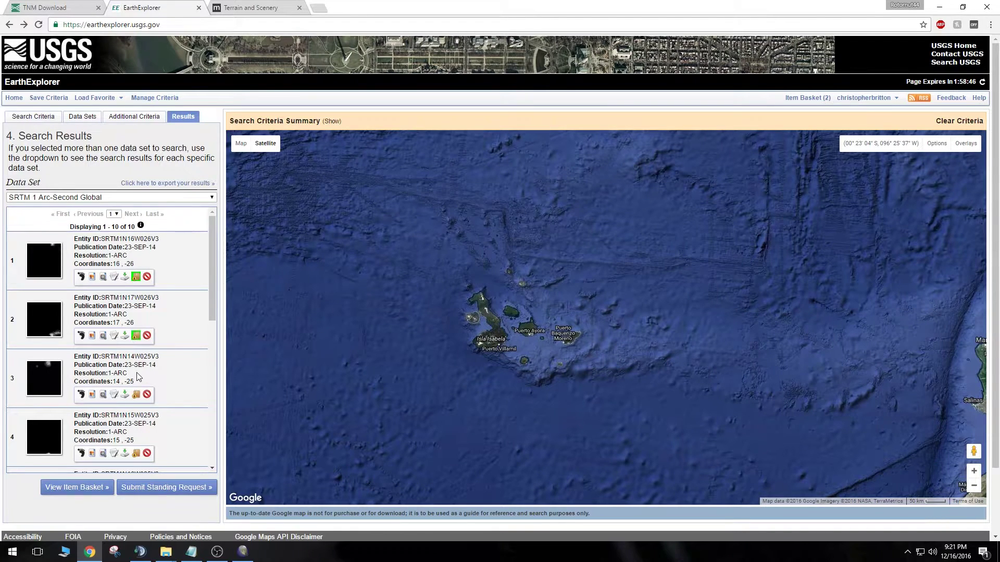
click(136, 395)
click(136, 454)
drag(211, 312, 212, 359)
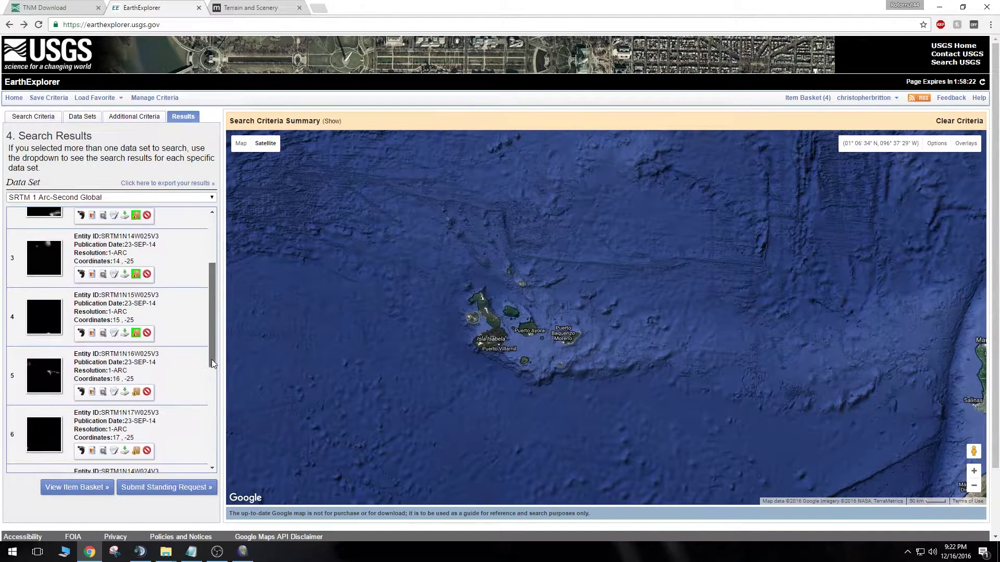
click(135, 334)
click(136, 273)
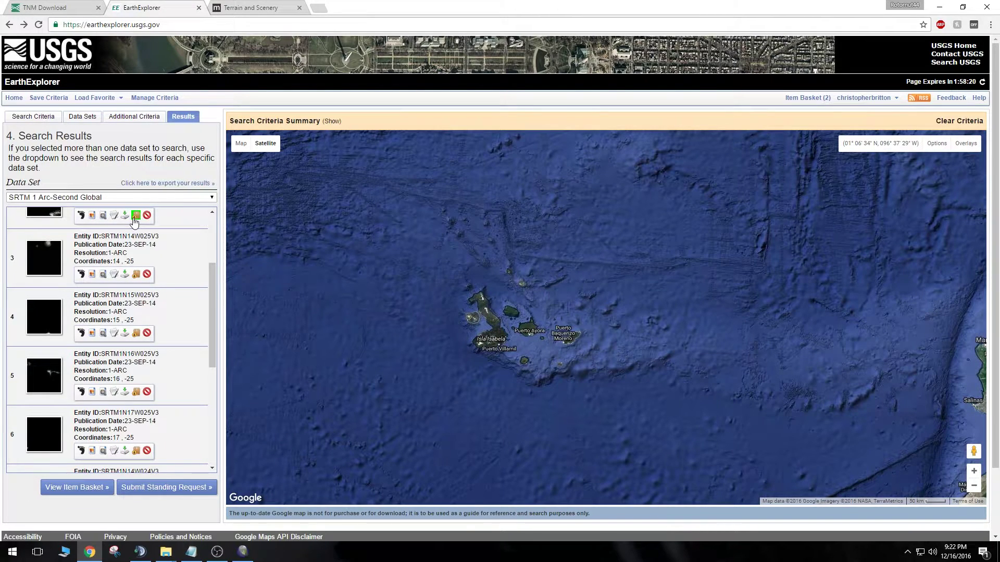
click(135, 215)
drag(210, 301, 211, 246)
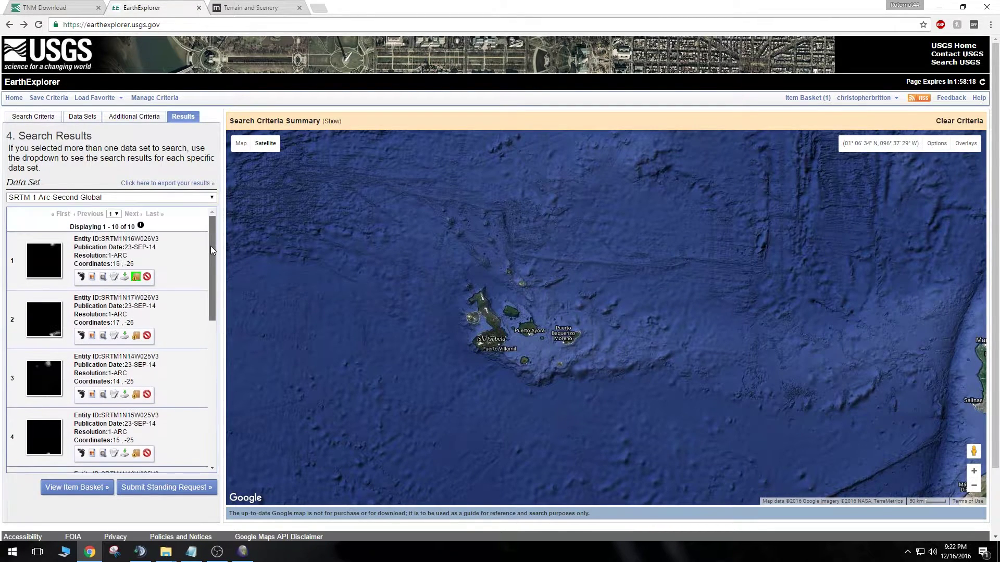
click(135, 276)
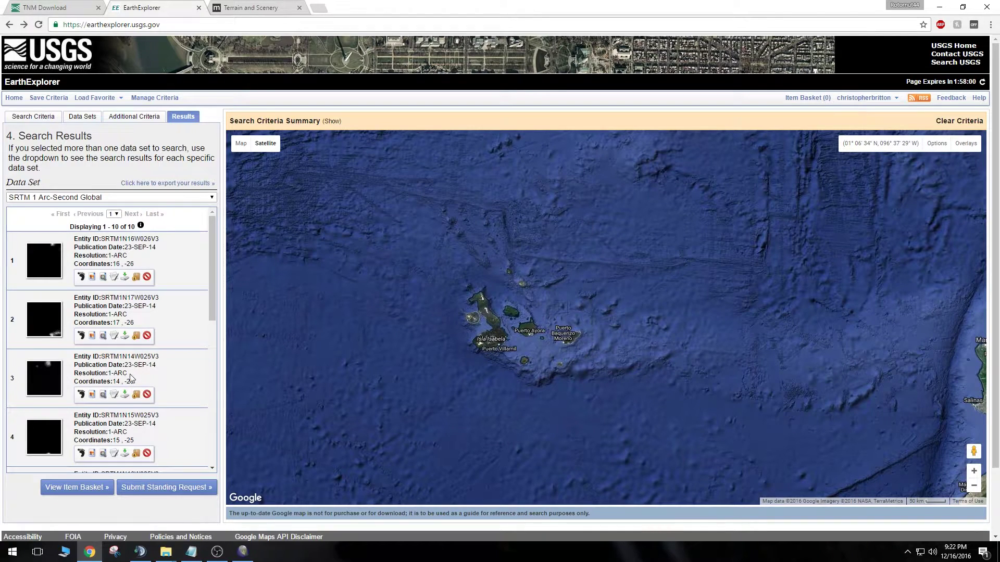
Download the first SRTM tile as GeoTIFF 1 Arc-second and close its download options.
click(124, 276)
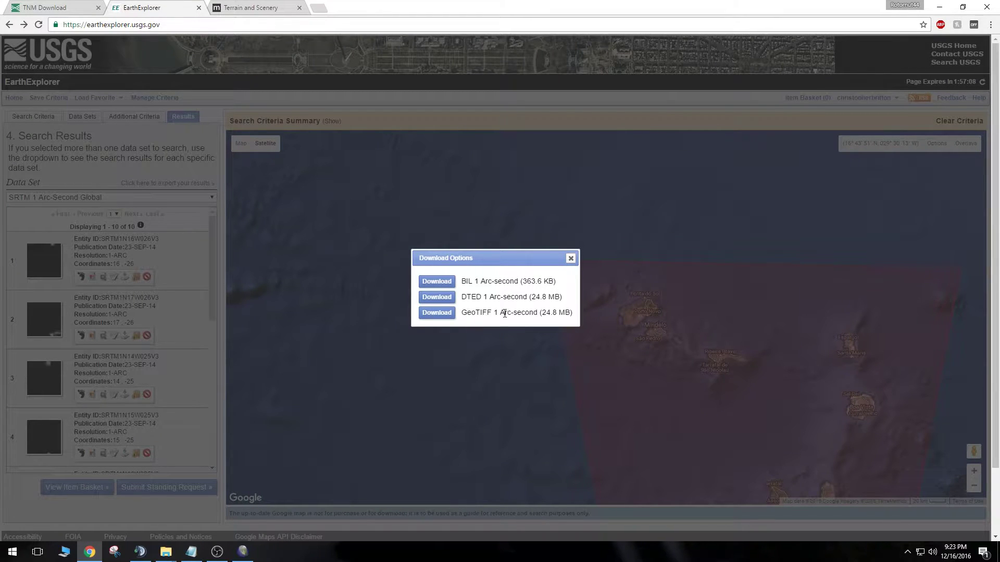
click(437, 312)
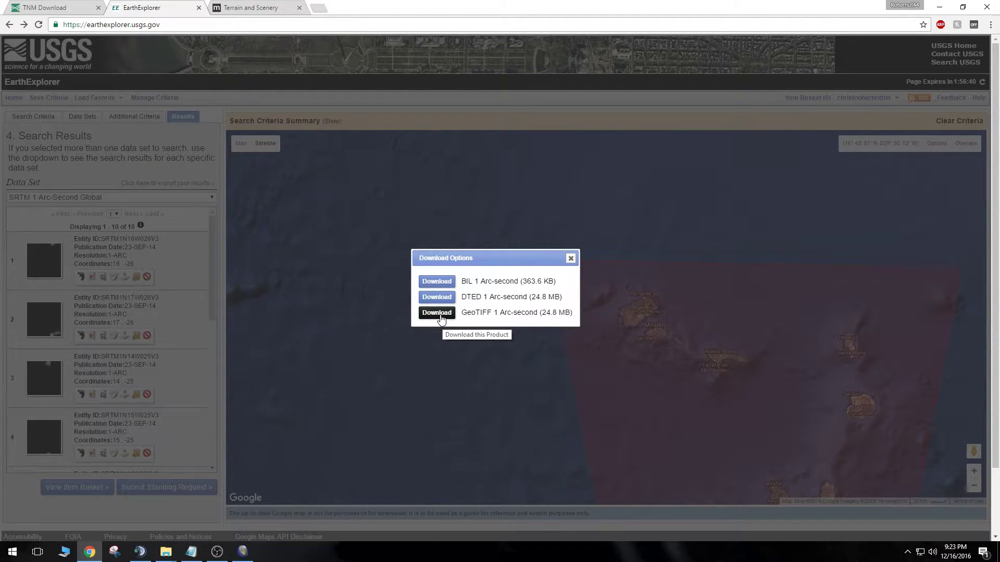
click(440, 315)
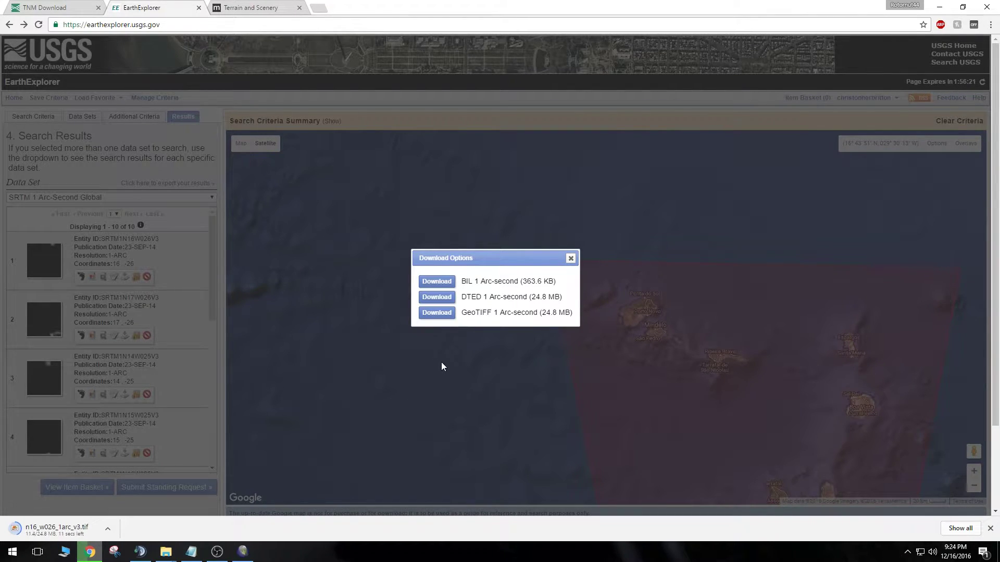
click(571, 258)
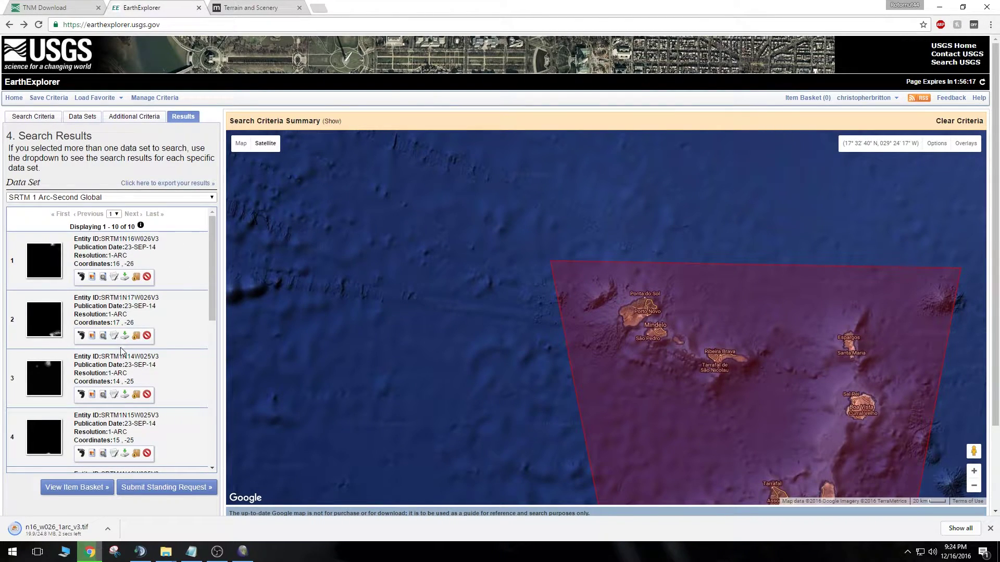
drag(208, 313, 212, 288)
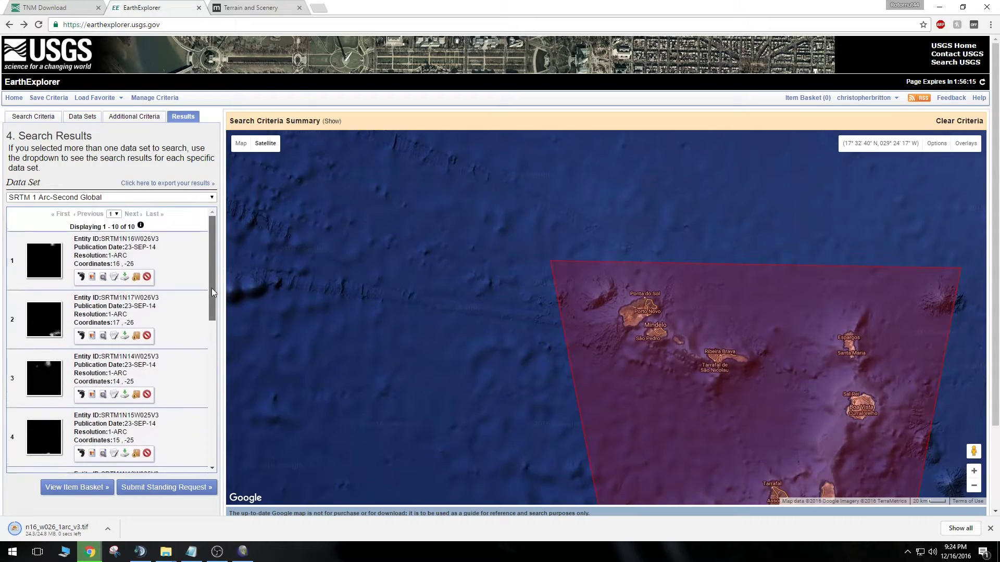
Download the following tiles as GeoTIFF and minimize the browser to the desktop.
click(124, 336)
click(437, 299)
scroll(125, 338, down, 5)
click(125, 290)
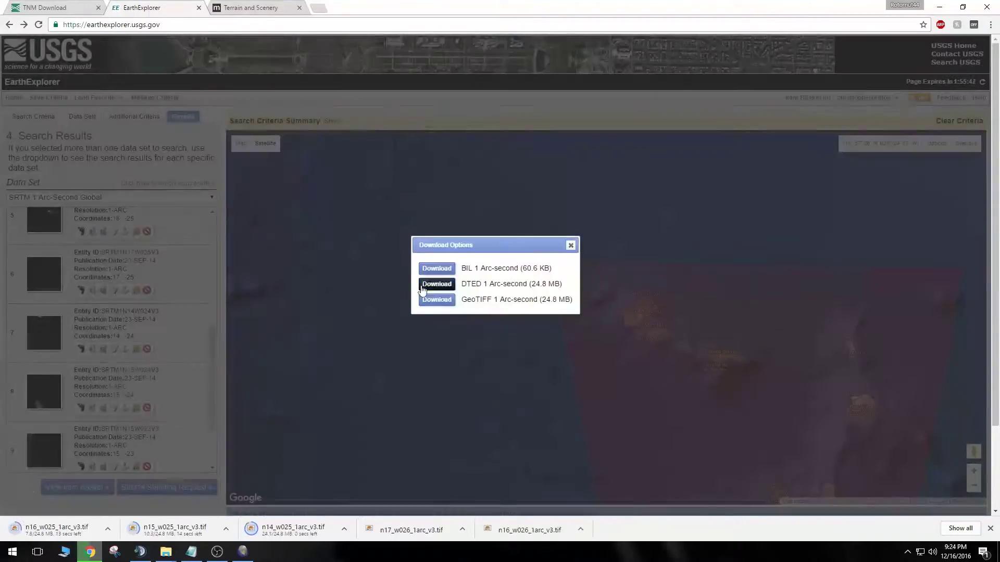
click(436, 300)
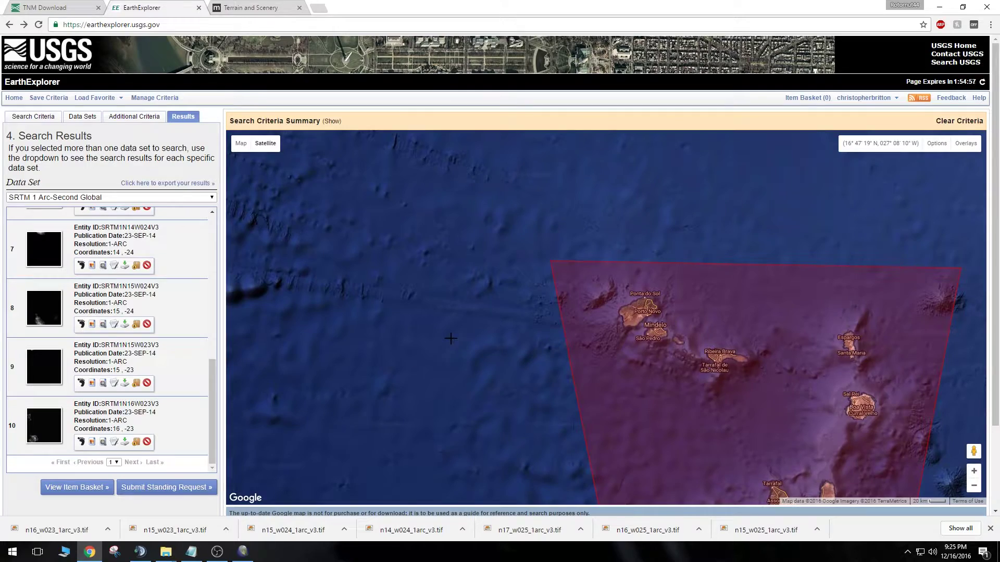
click(939, 7)
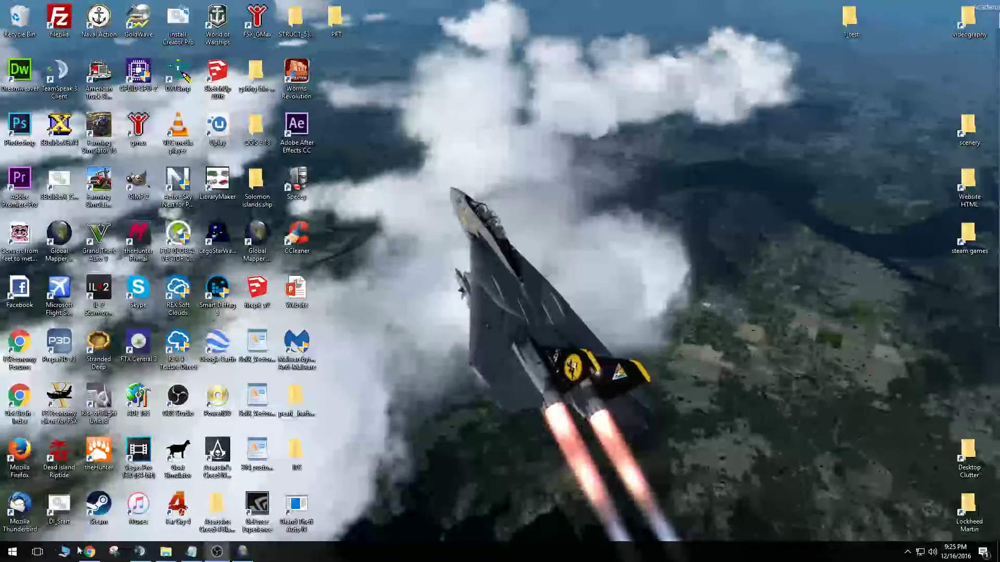
Bring up the Galapagos Islands Mesh folder window from the File Explorer taskbar preview.
mouse_move(170, 558)
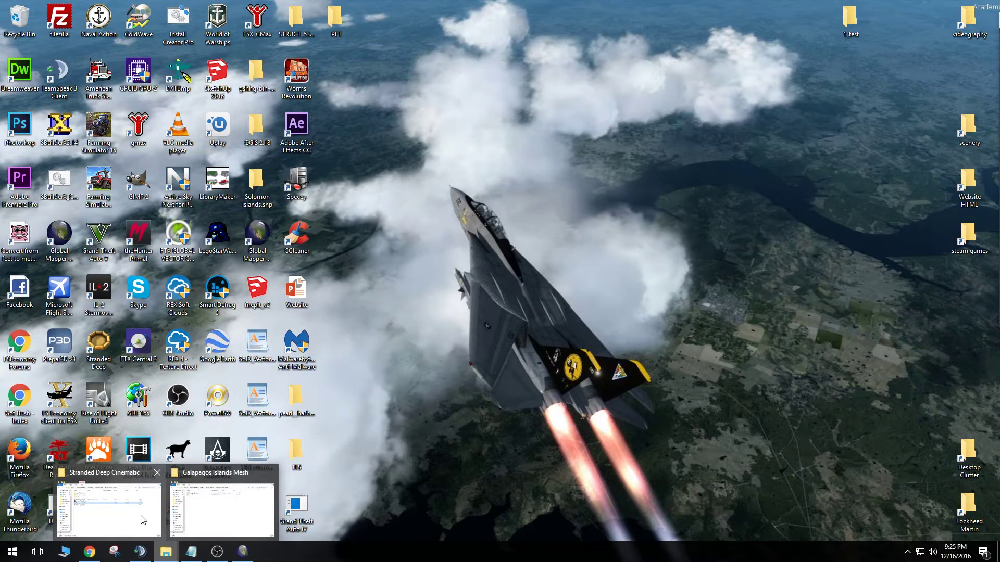
click(222, 509)
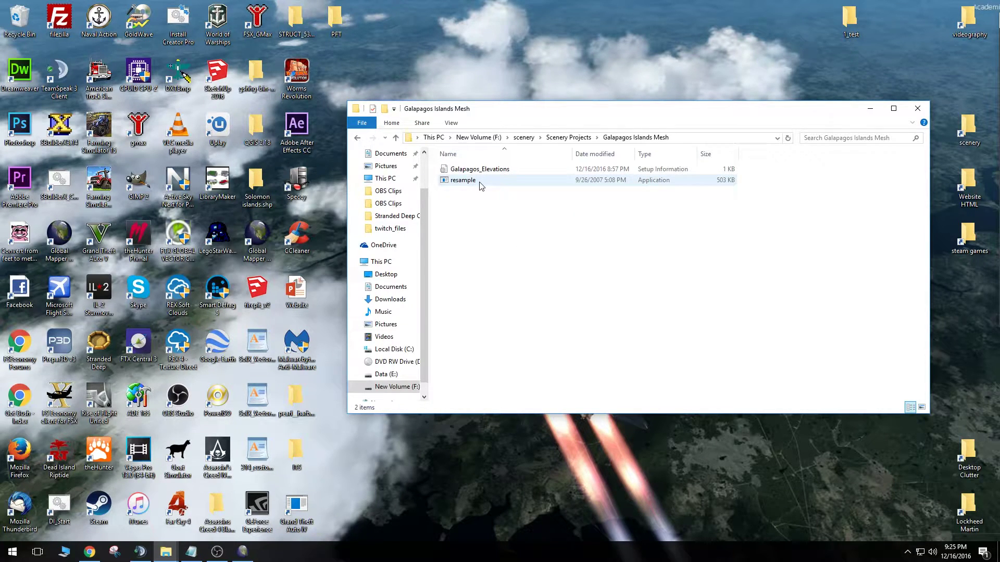
mouse_move(495, 185)
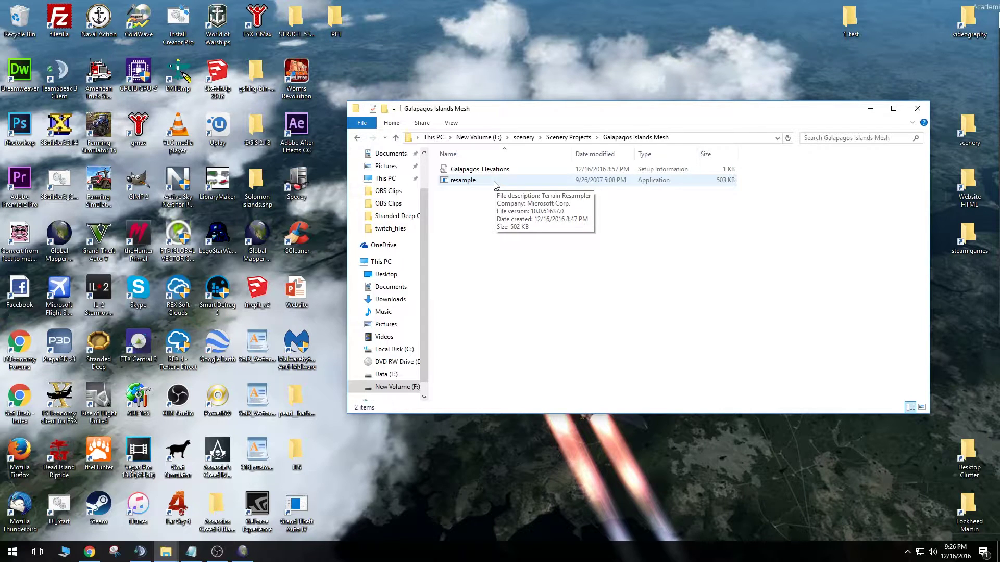
drag(487, 286, 503, 230)
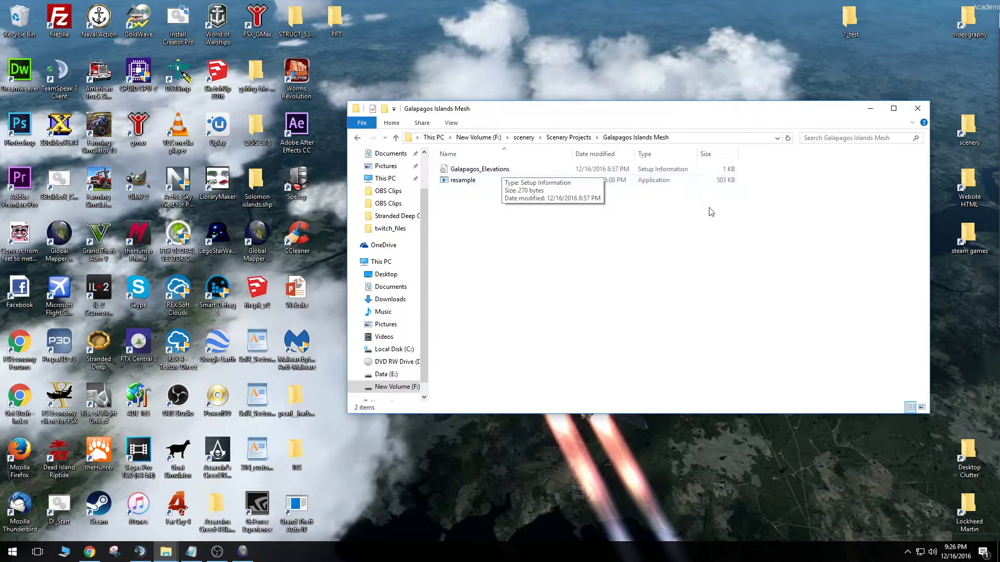
Create a New Text Document in the Galapagos Islands Mesh folder and open it in Notepad.
right_click(549, 246)
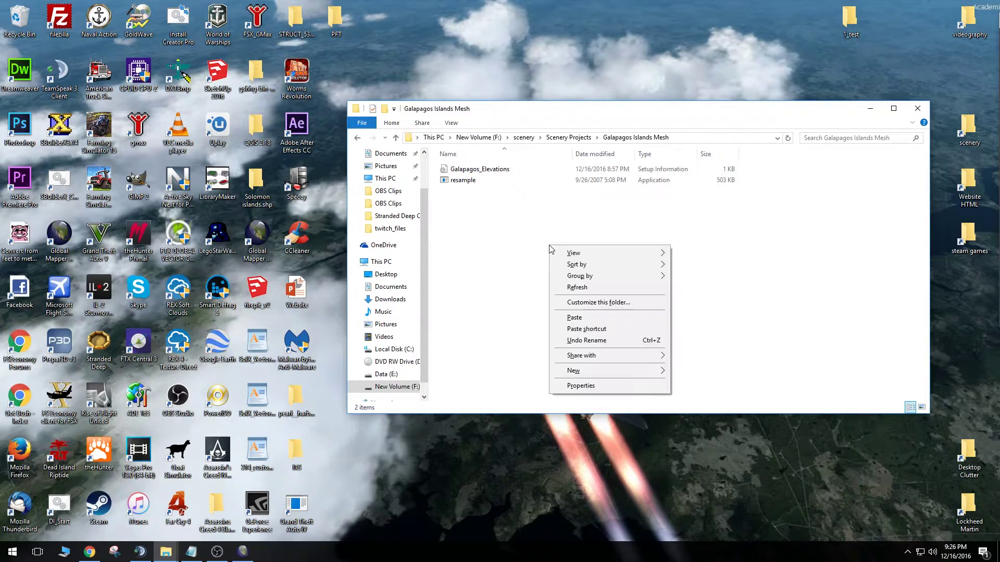
mouse_move(623, 370)
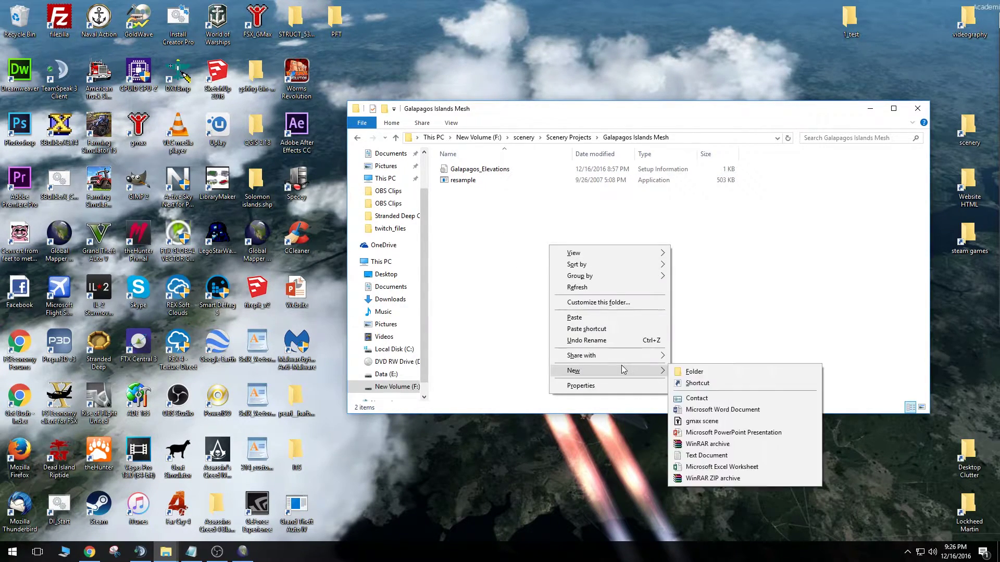
click(715, 456)
click(495, 236)
double_click(489, 181)
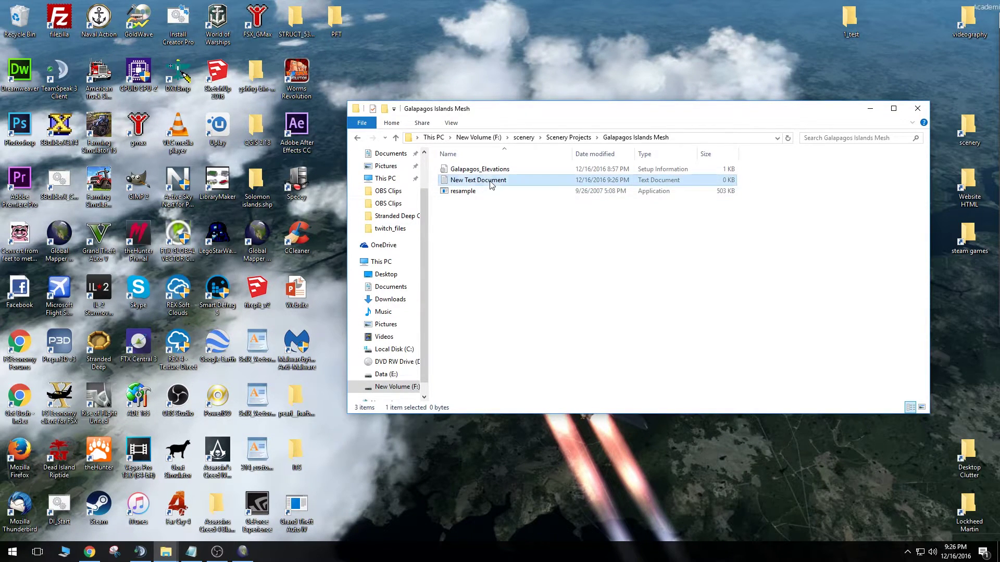
Save it as a setup-information file named 'dssdfbkcvd' with All Files type, then close Notepad.
click(149, 183)
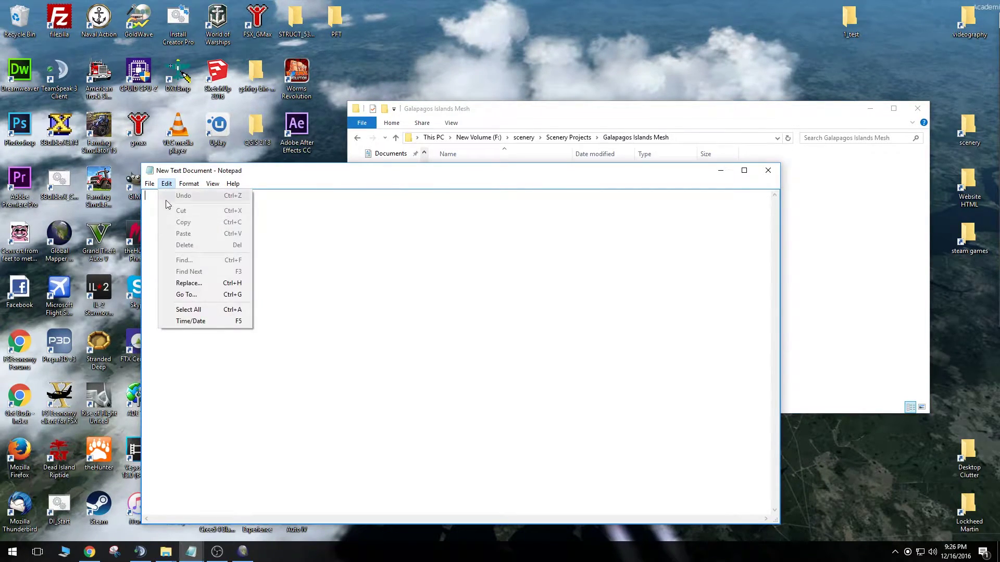
click(173, 232)
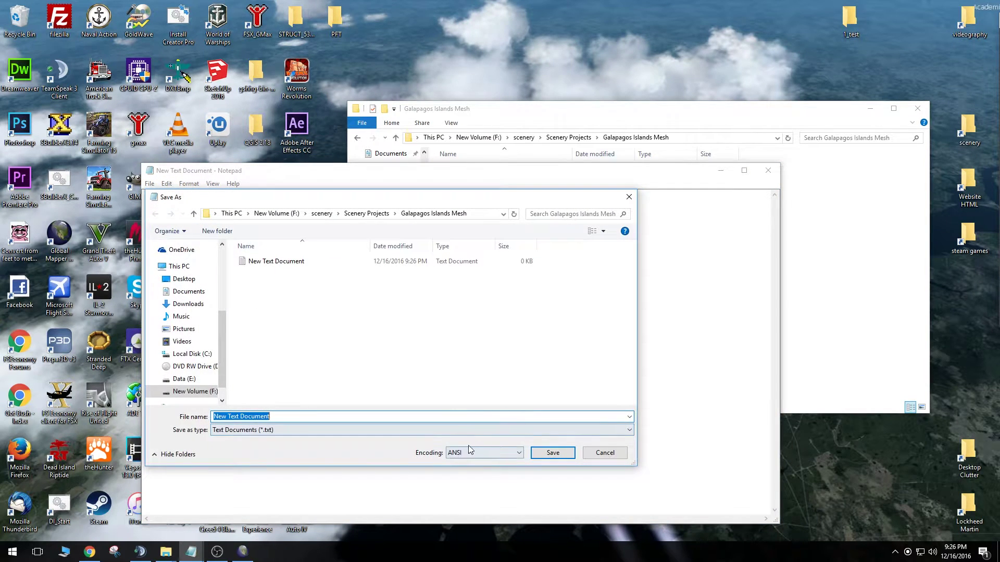
click(259, 430)
click(222, 448)
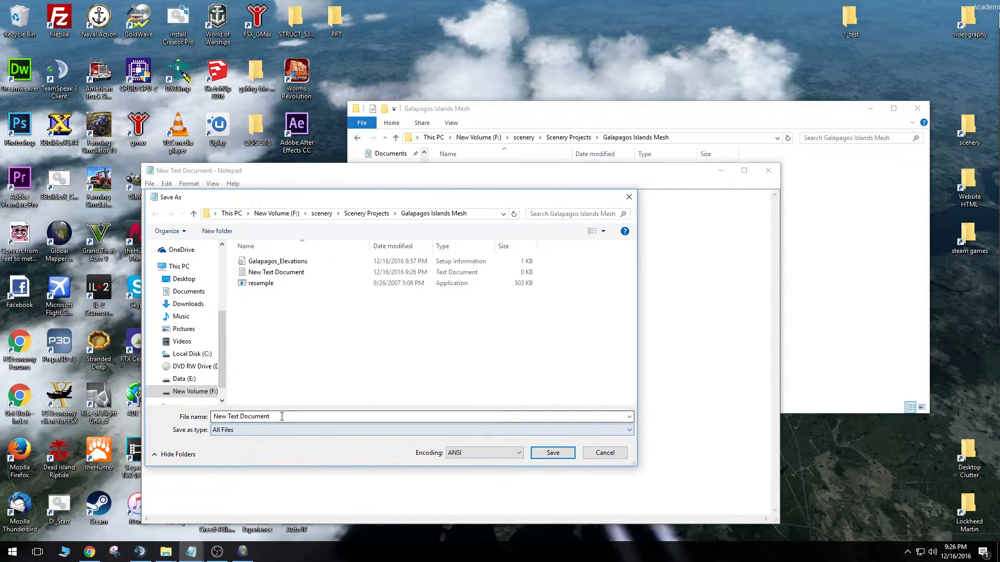
click(300, 417)
text(dssdfbkcvd.inf)
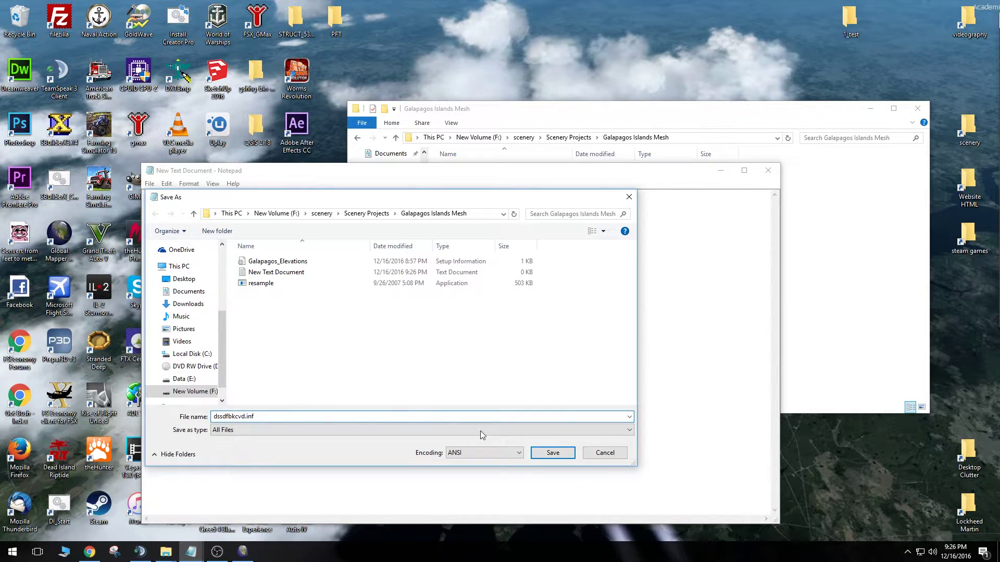
click(552, 452)
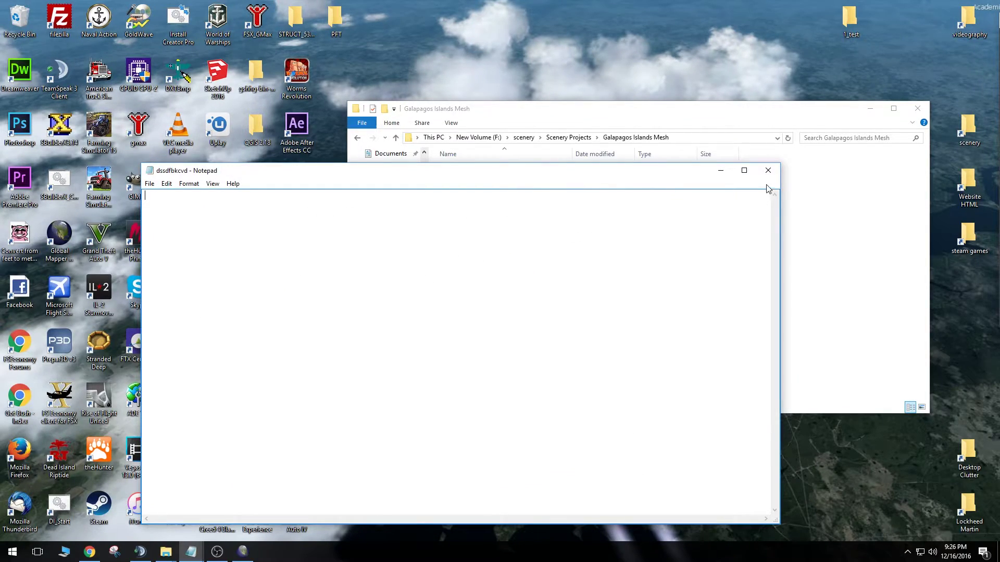
click(767, 170)
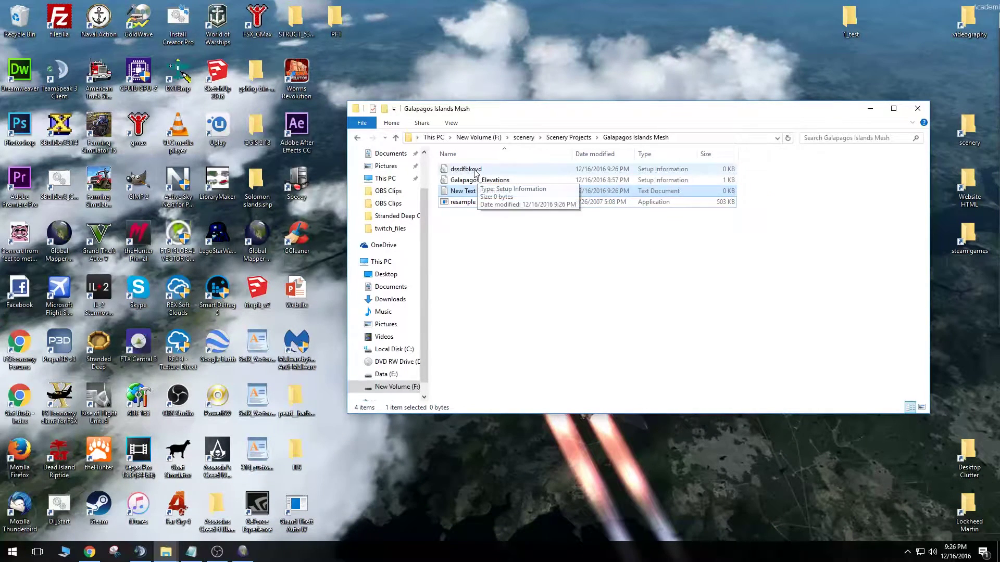
Delete the trial setup-information file from the folder.
click(523, 169)
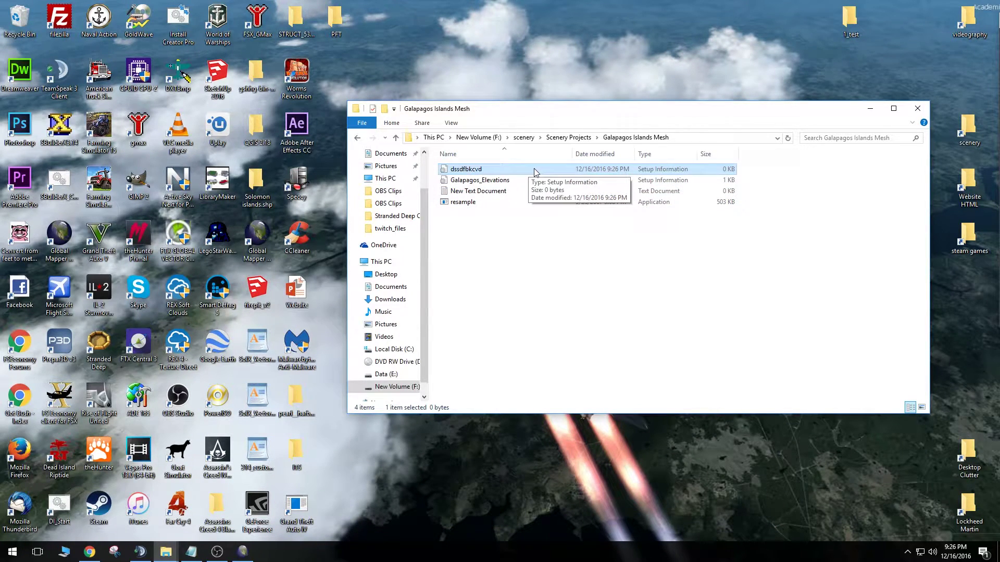
key(Delete)
click(539, 319)
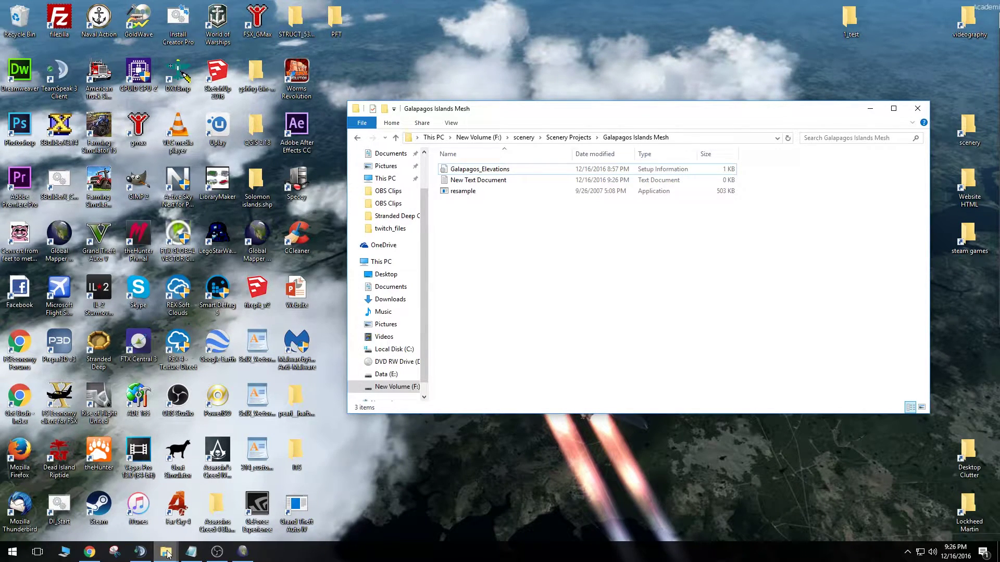
Show the finished download in its folder and select all ten n14–n17 1-arc-second TIF tiles.
click(90, 552)
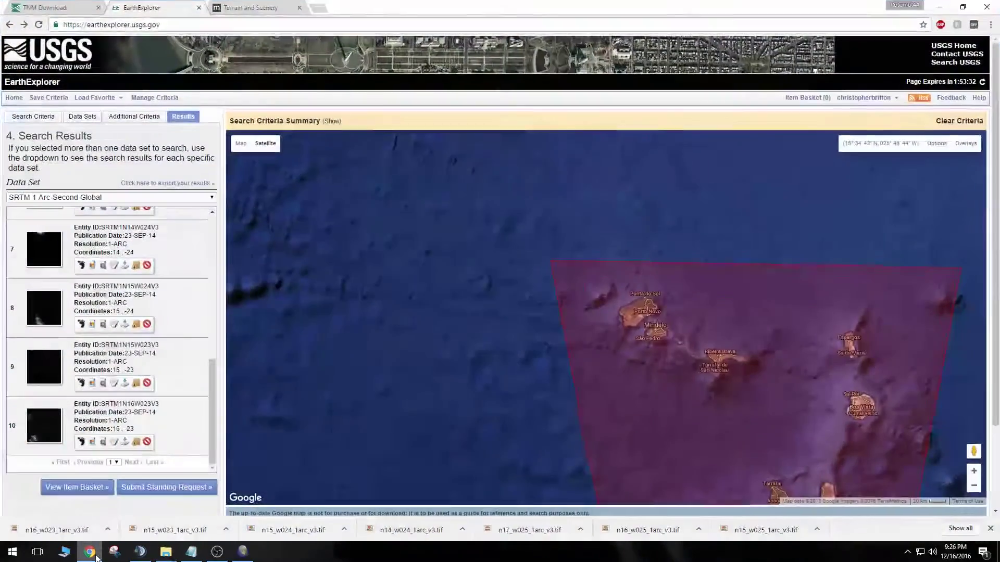
click(225, 529)
click(256, 495)
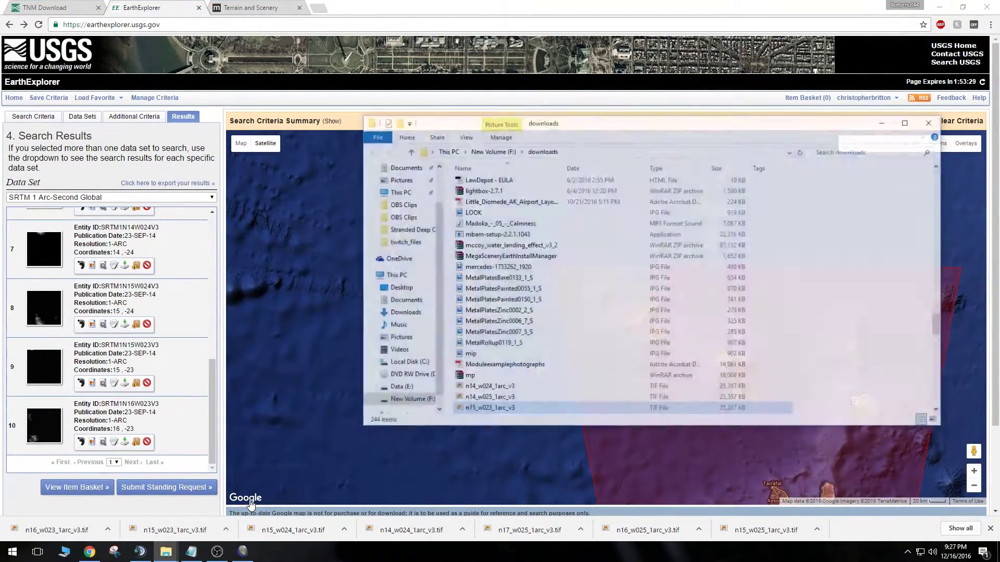
scroll(821, 381, down, 1)
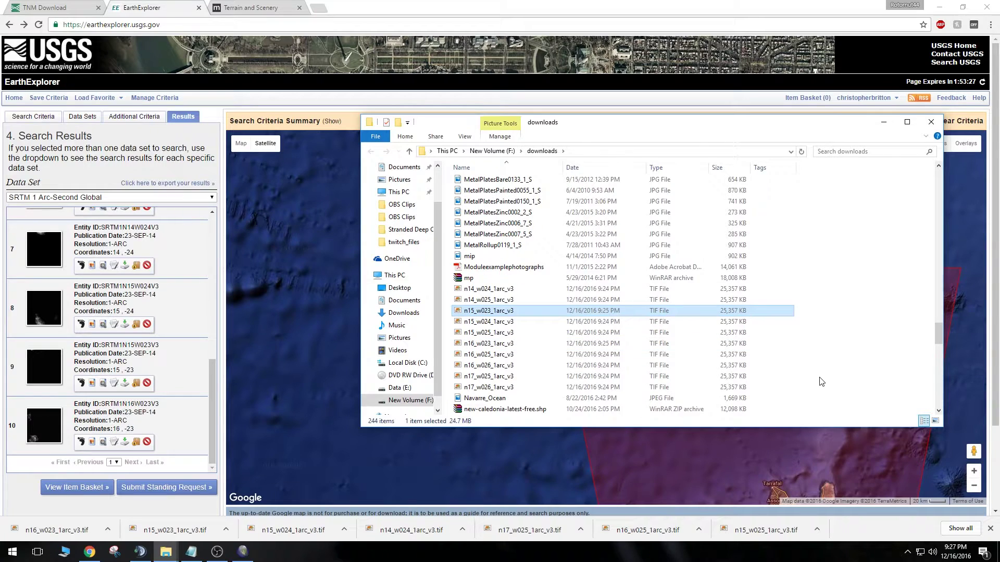
click(545, 290)
drag(818, 292, 453, 388)
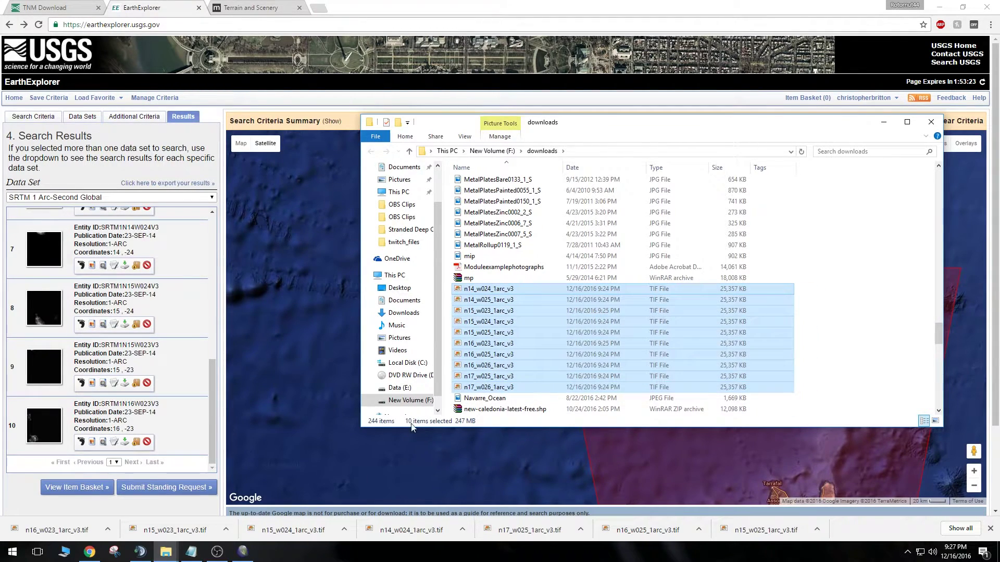
Dismiss the download bar and minimize Chrome and the downloads window to reveal the project folder.
click(990, 529)
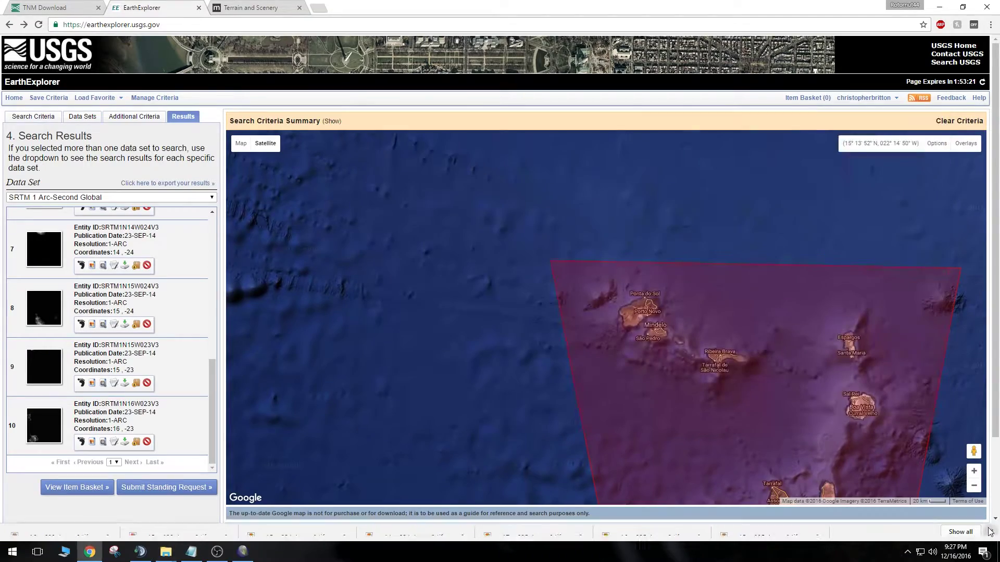
click(939, 7)
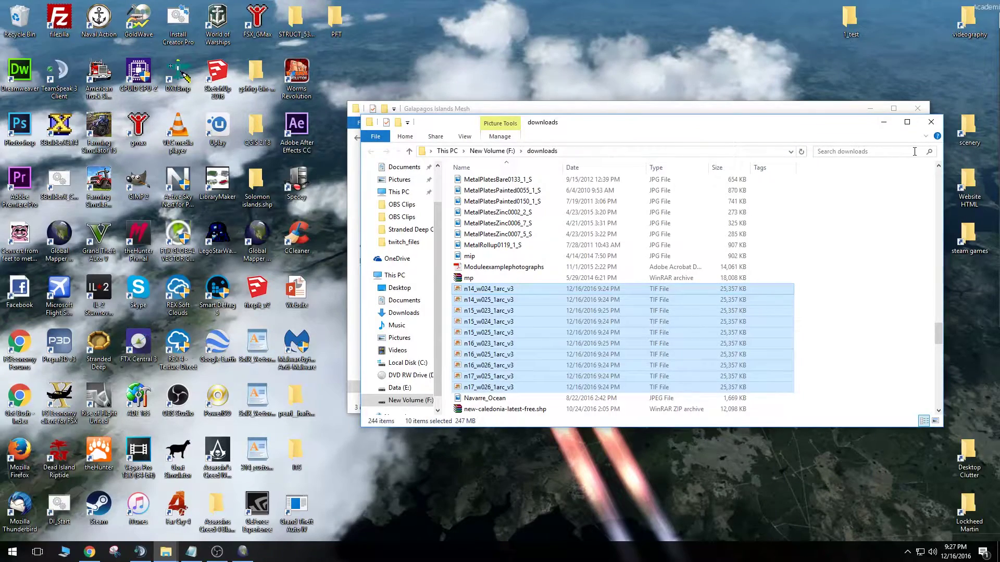
click(885, 123)
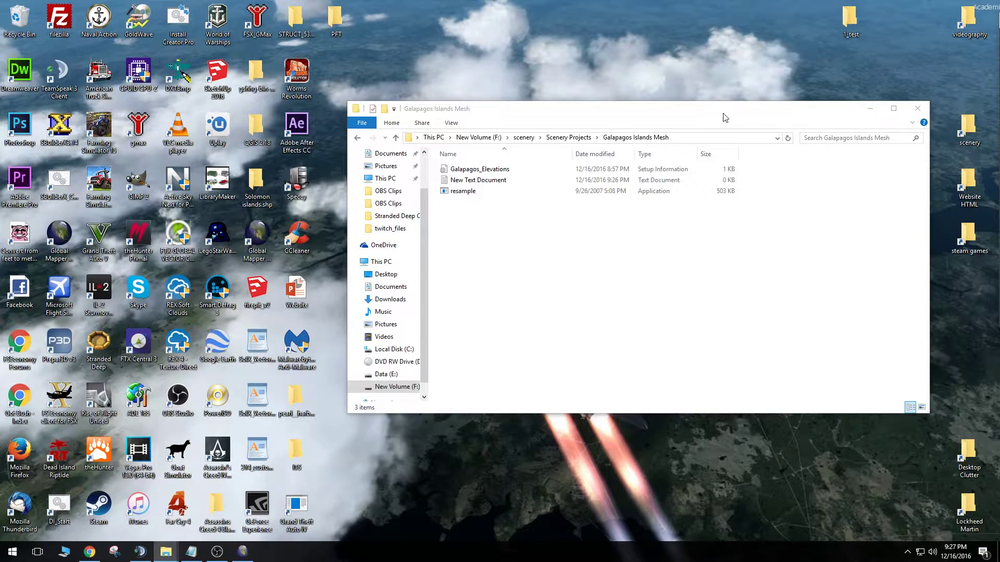
Create a new folder named 'data' inside Galapagos Islands Mesh.
drag(725, 116, 698, 134)
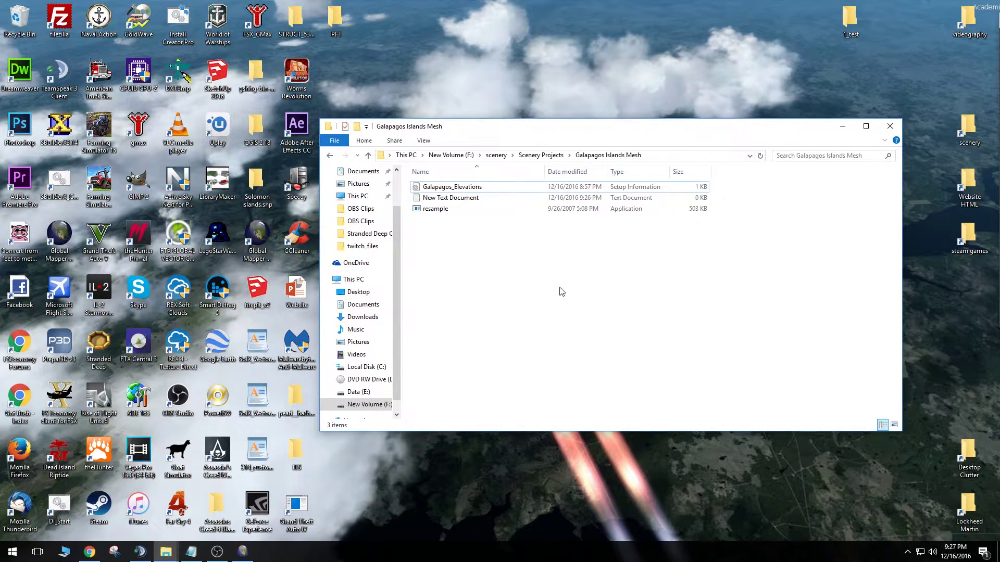
right_click(529, 277)
mouse_move(625, 397)
click(673, 390)
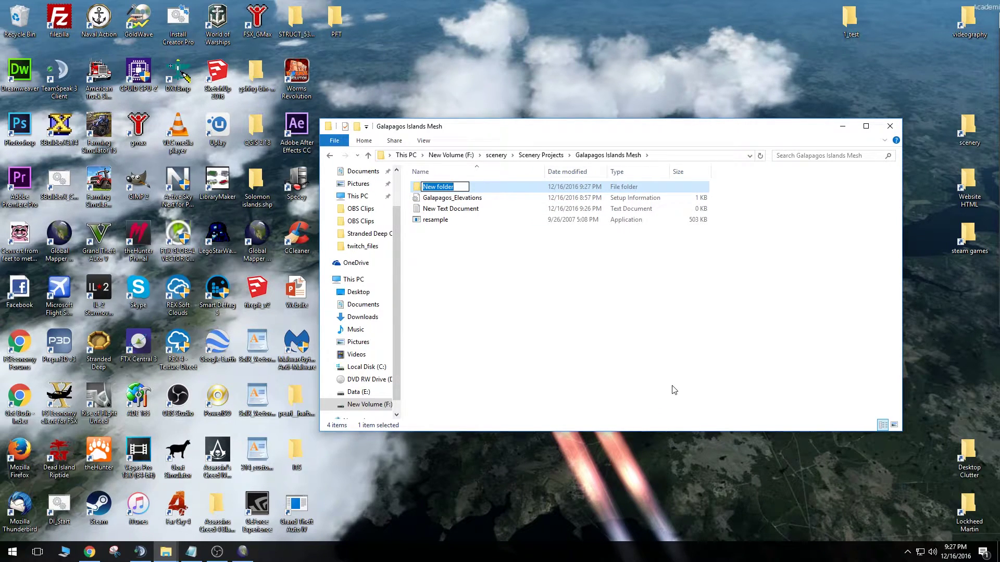
text(data)
click(717, 288)
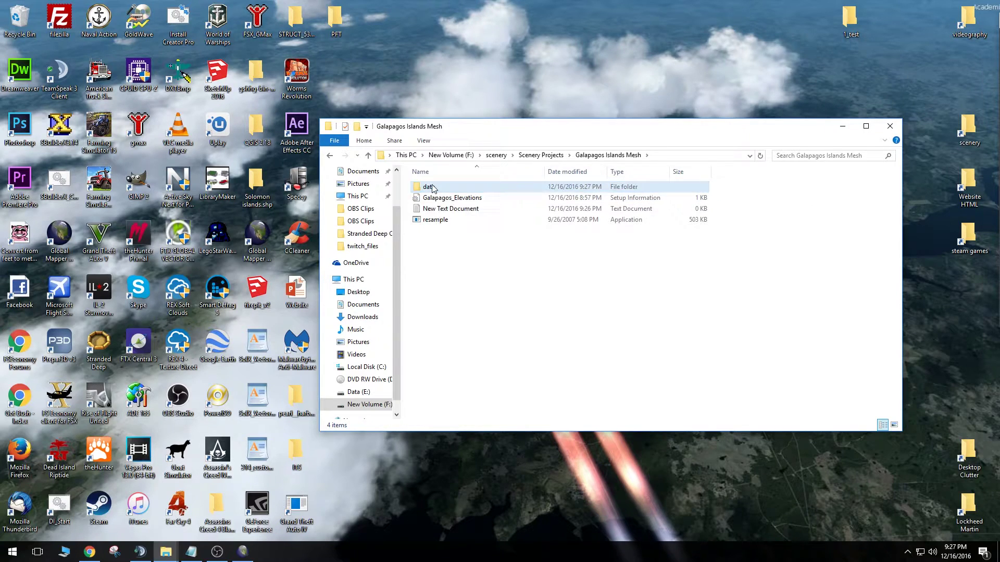
Move the ten TIF tiles into the data folder and return to Galapagos Islands Mesh.
double_click(432, 187)
drag(706, 244, 489, 233)
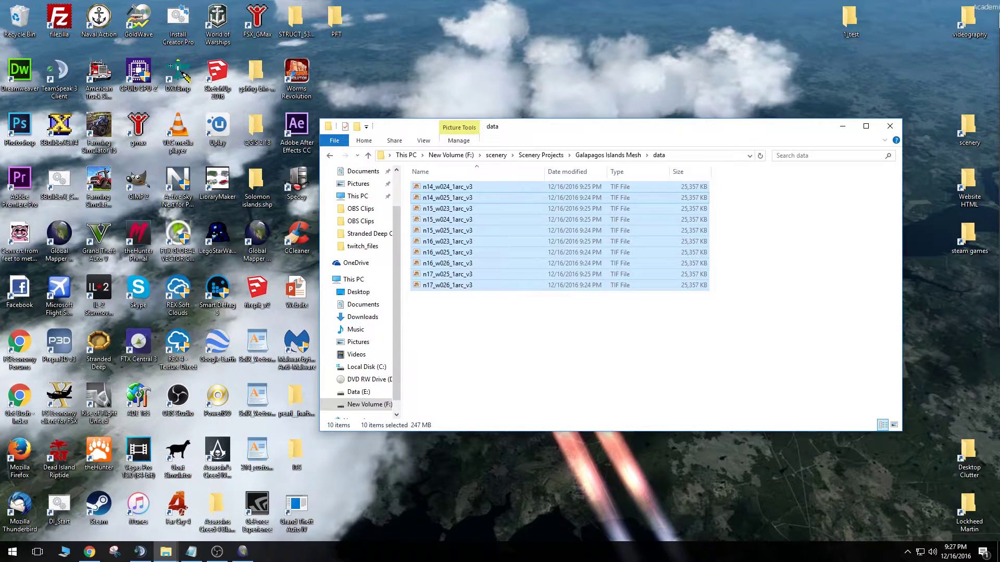
click(581, 316)
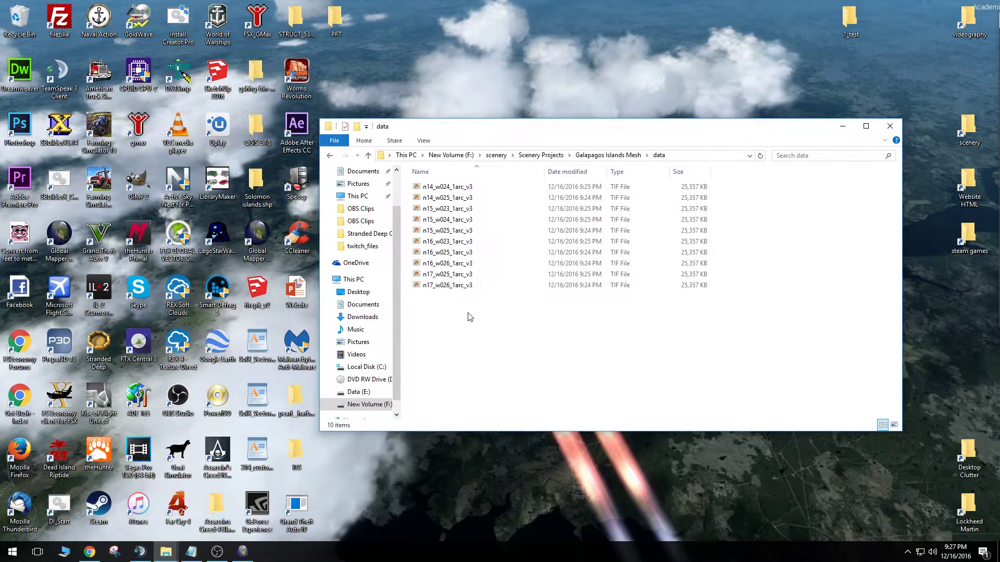
click(620, 157)
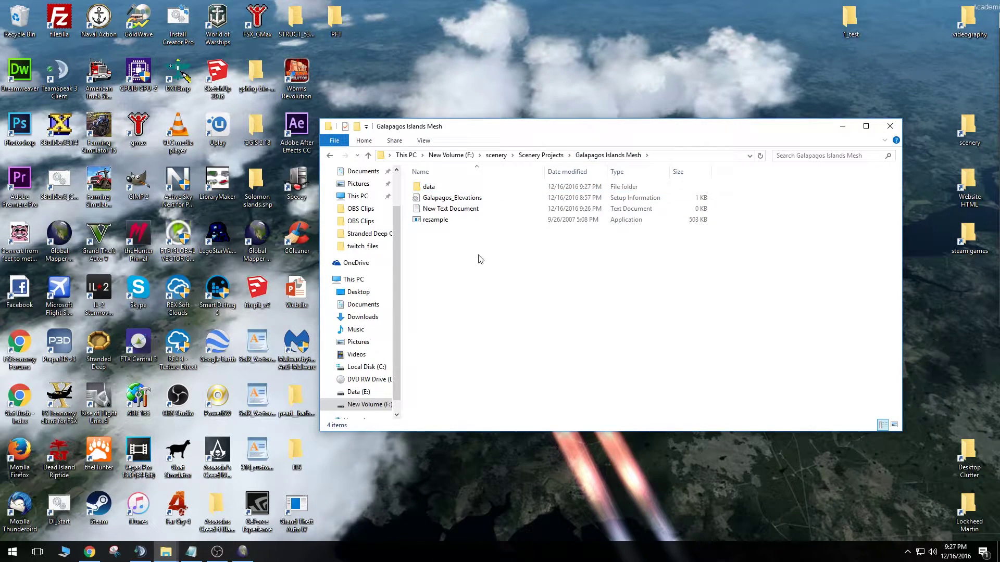
Delete the empty New Text Document, leaving the data folder selected.
click(445, 210)
key(Delete)
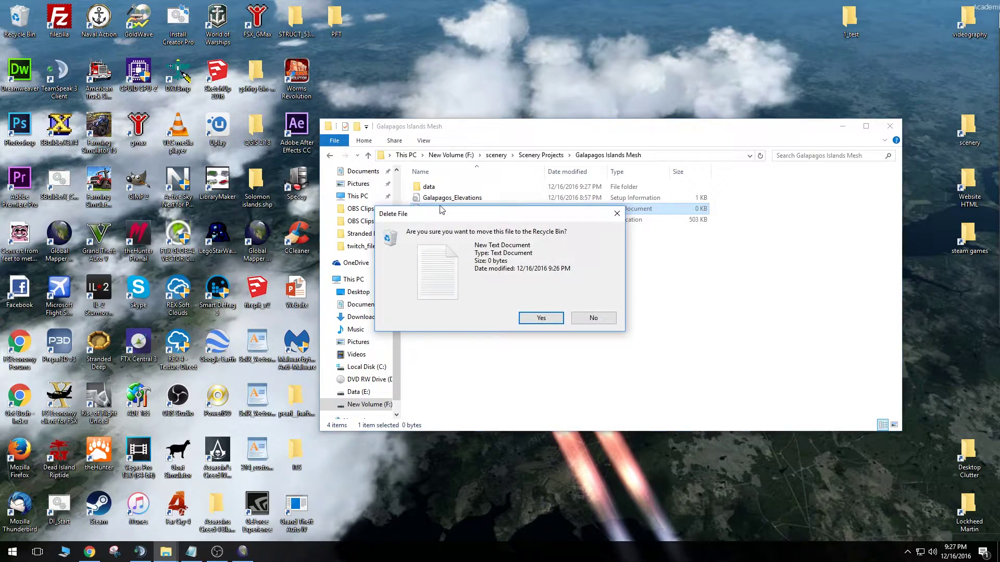
key(Return)
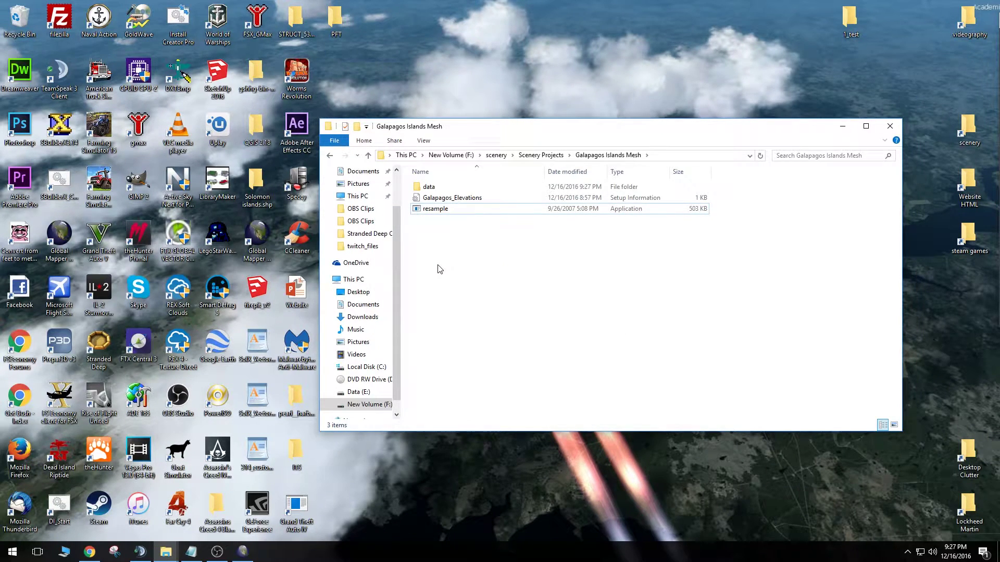
click(445, 198)
click(445, 209)
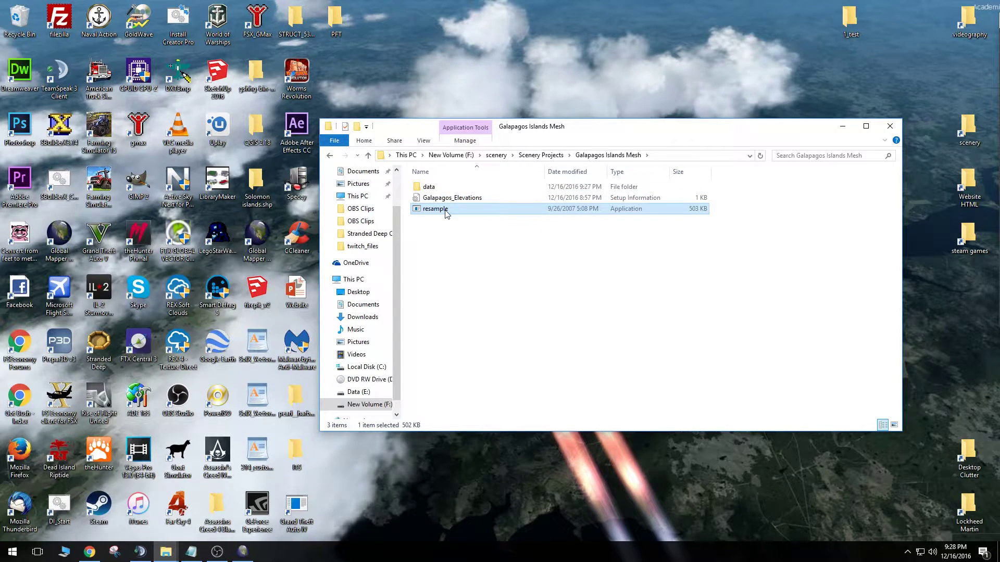
click(431, 187)
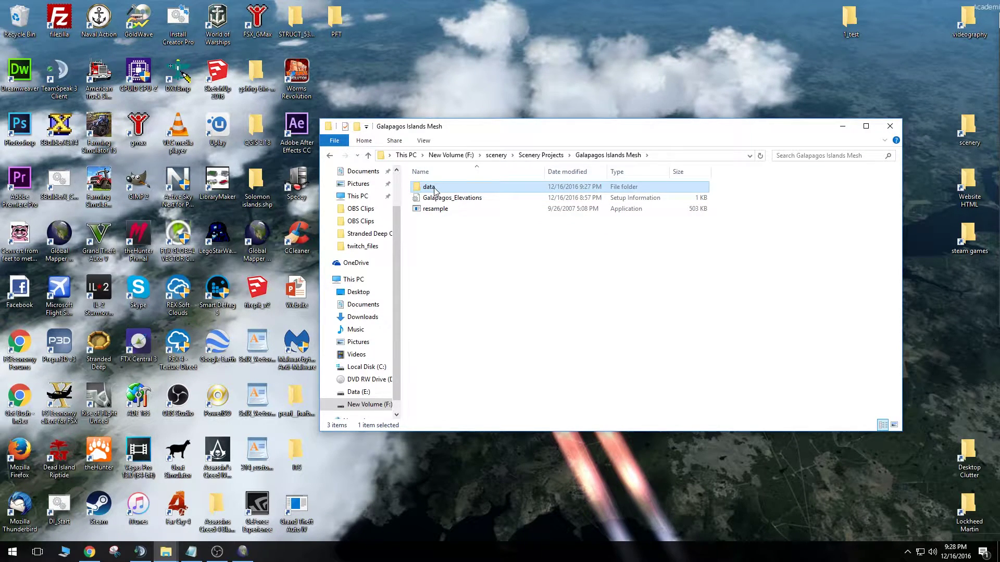
Open the data folder, list its ten n14–n17 TIF tiles in Details view, and return to Global Mapper.
double_click(434, 187)
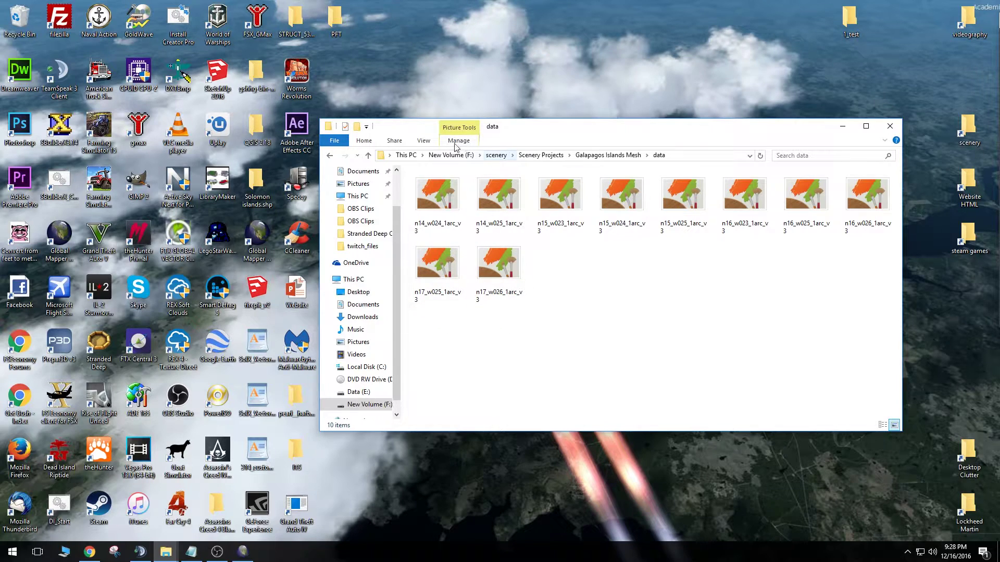
click(426, 141)
click(552, 163)
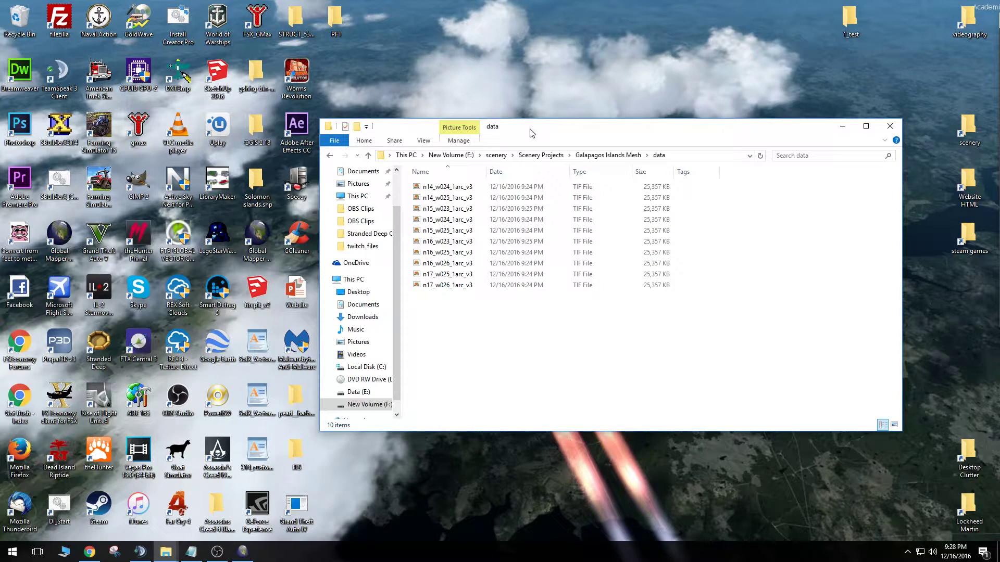
drag(531, 134, 621, 122)
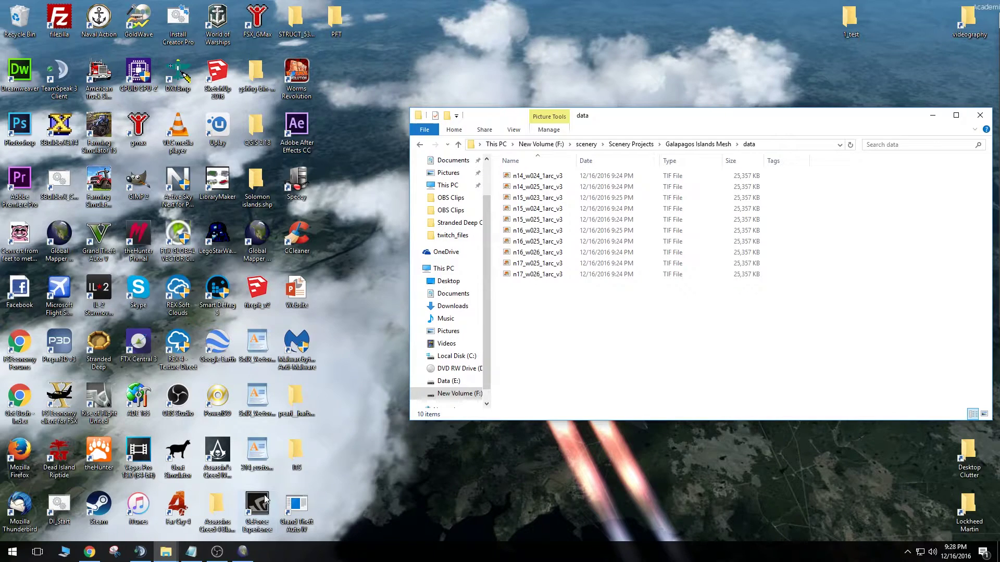
mouse_move(249, 558)
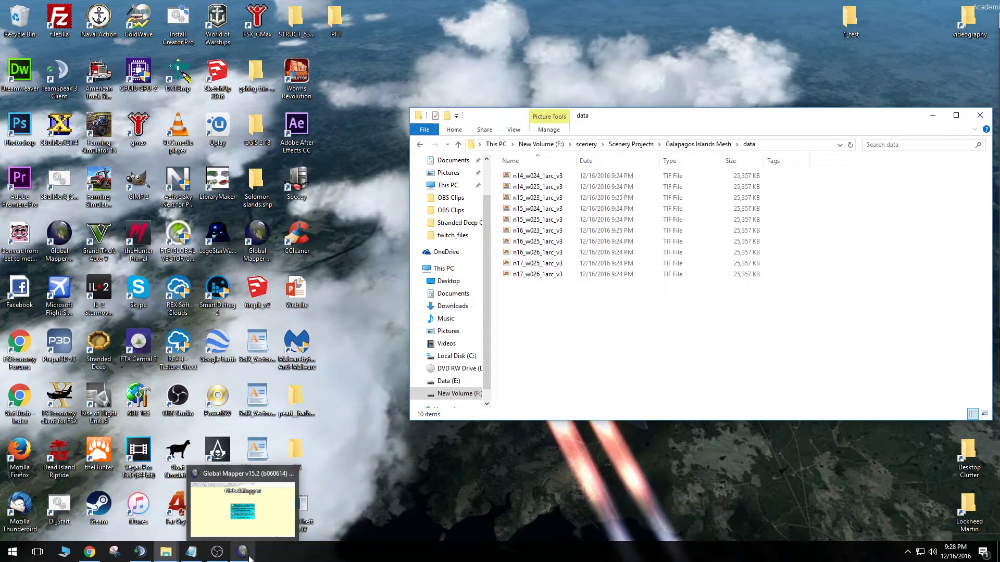
Drag the ten SRTM TIF tiles into Global Mapper and load them all as elevation (DEM) data.
click(243, 552)
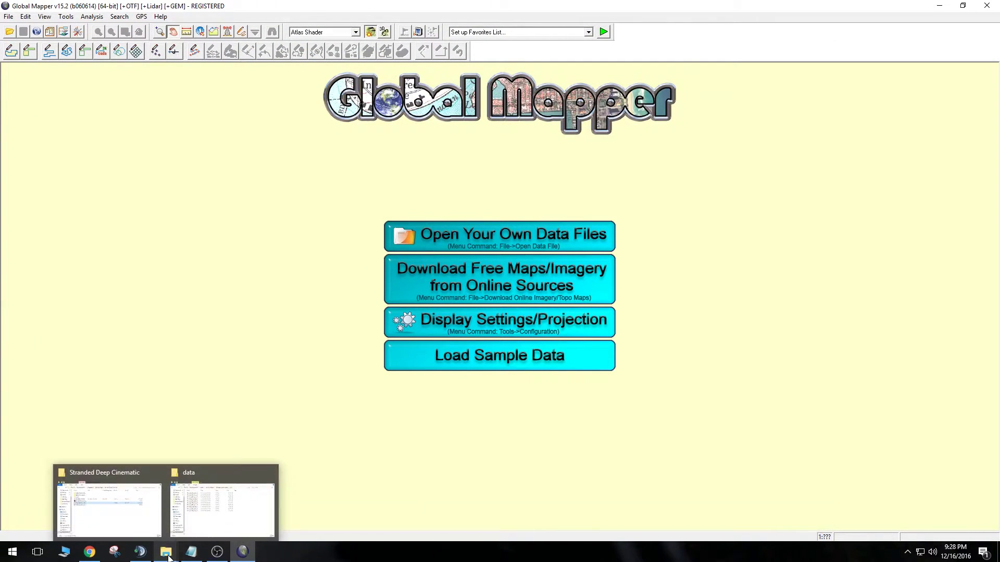
mouse_move(166, 554)
click(166, 495)
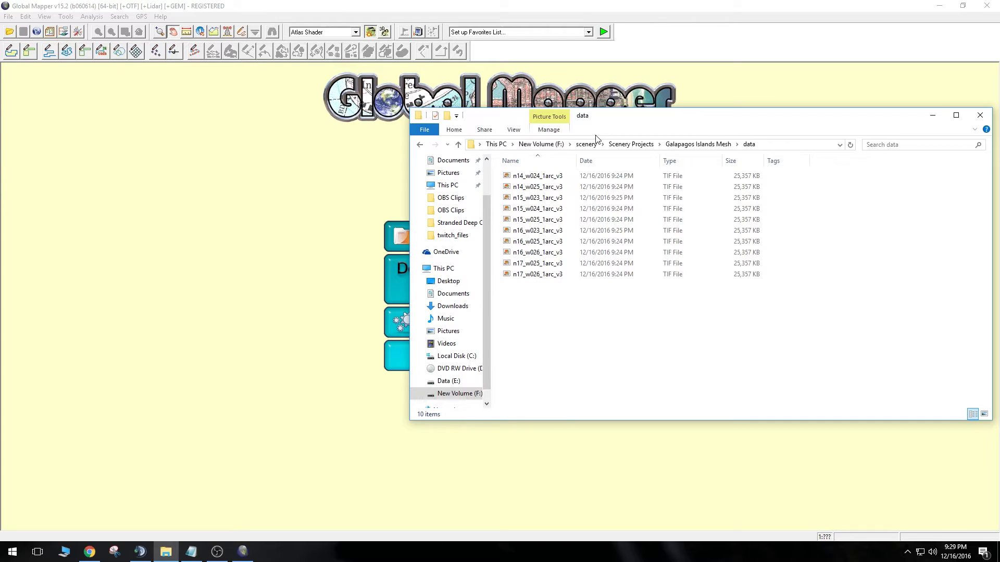
drag(619, 123, 698, 174)
drag(644, 380, 334, 235)
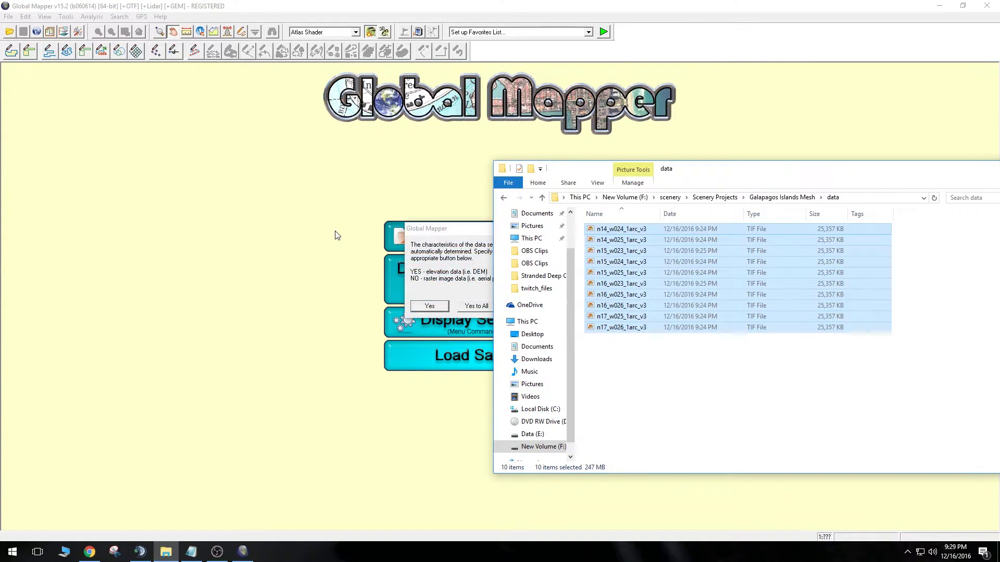
click(701, 11)
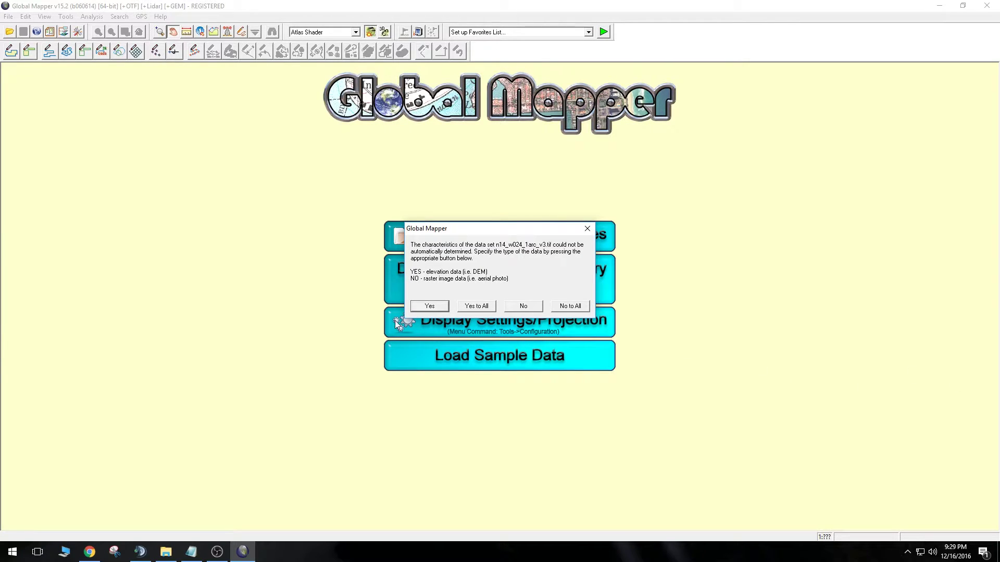
click(472, 307)
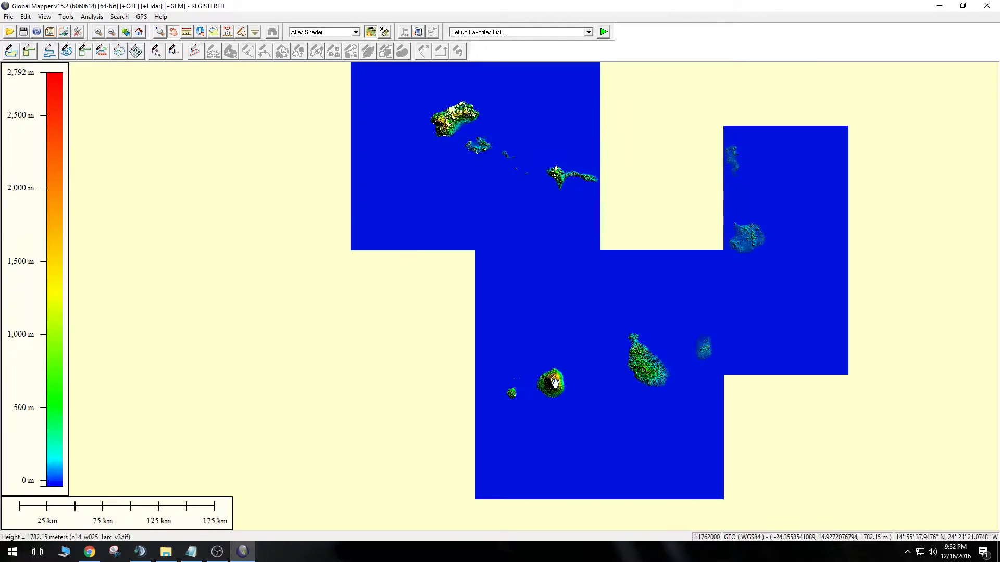
drag(569, 335, 509, 393)
drag(649, 371, 589, 346)
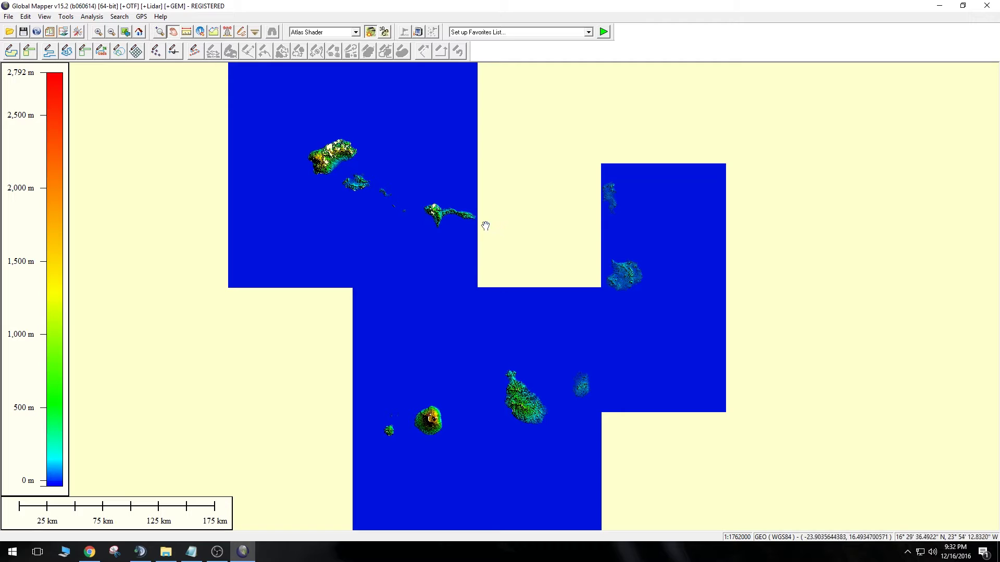
scroll(461, 429, up, 1)
scroll(436, 442, up, 4)
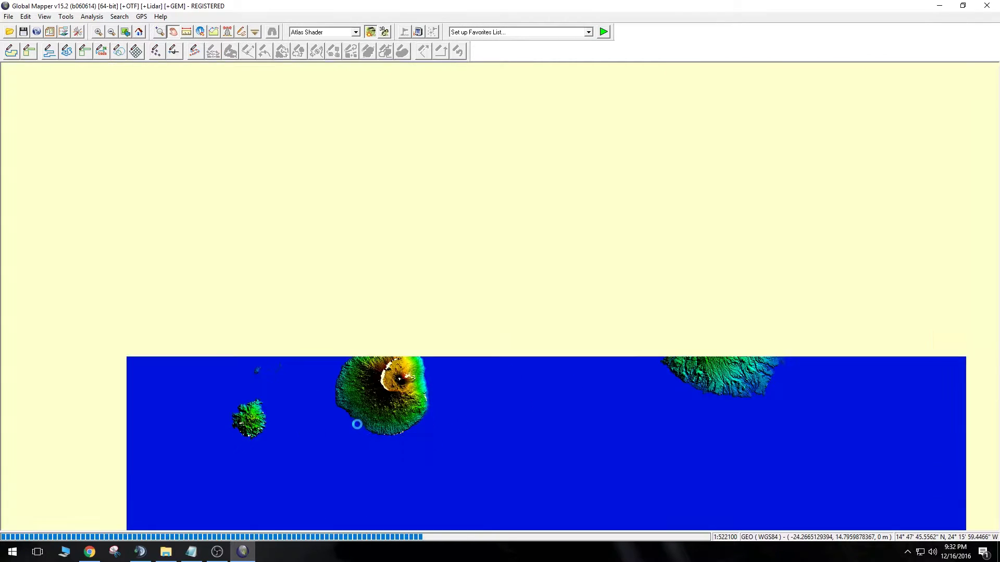
scroll(368, 371, up, 2)
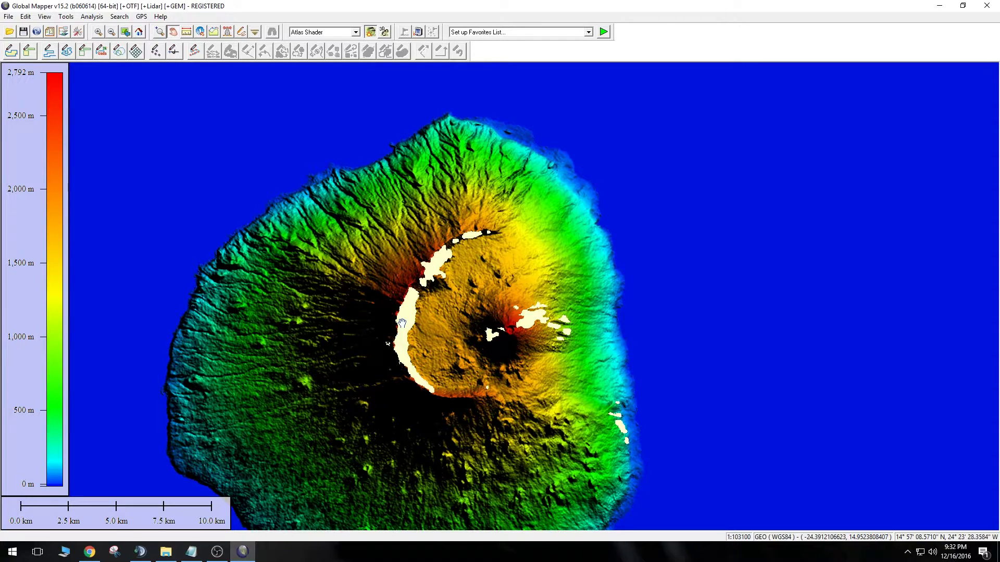
scroll(402, 324, down, 1)
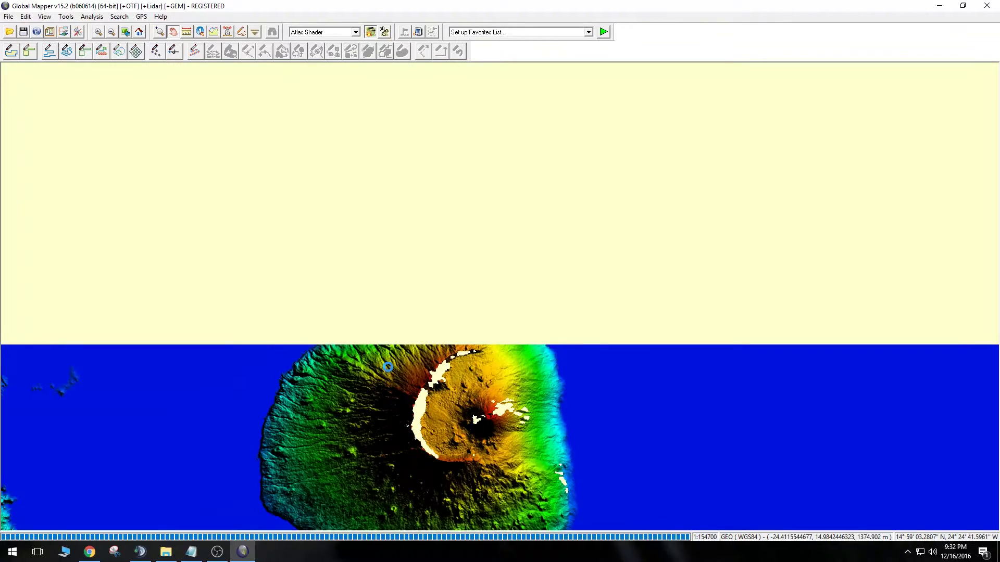
scroll(358, 297, down, 1)
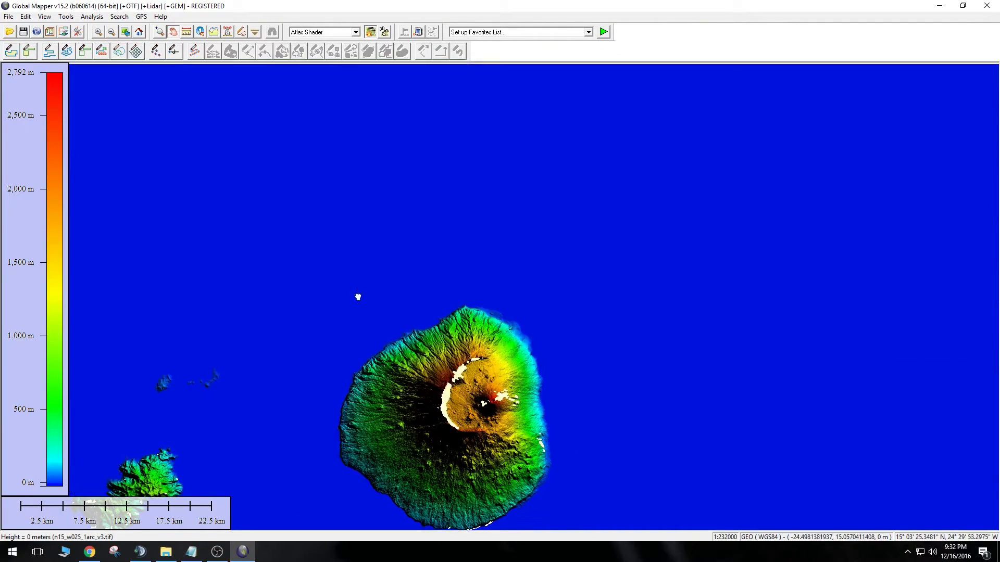
drag(358, 297, 632, 271)
scroll(549, 410, down, 1)
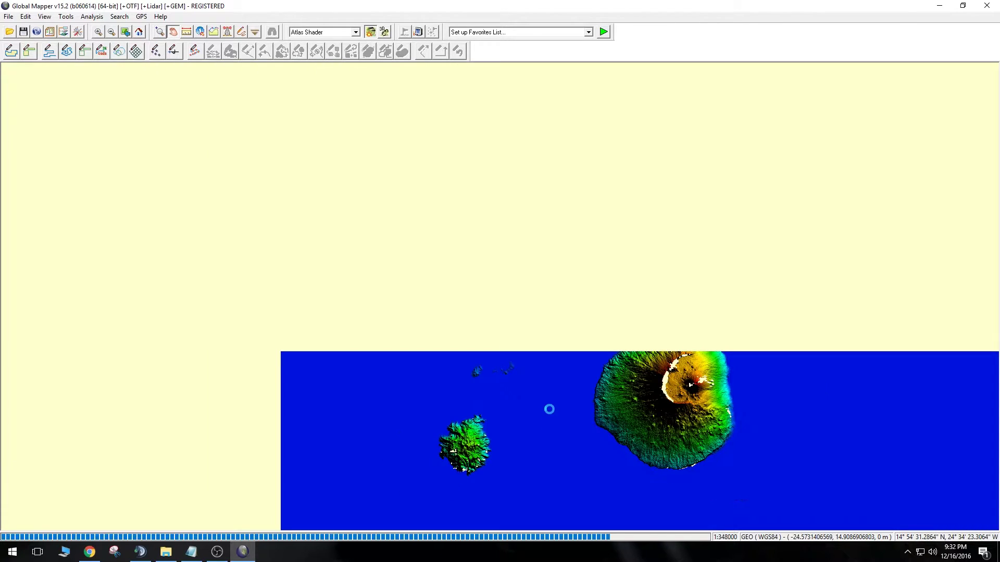
scroll(547, 395, down, 1)
drag(717, 354, 403, 332)
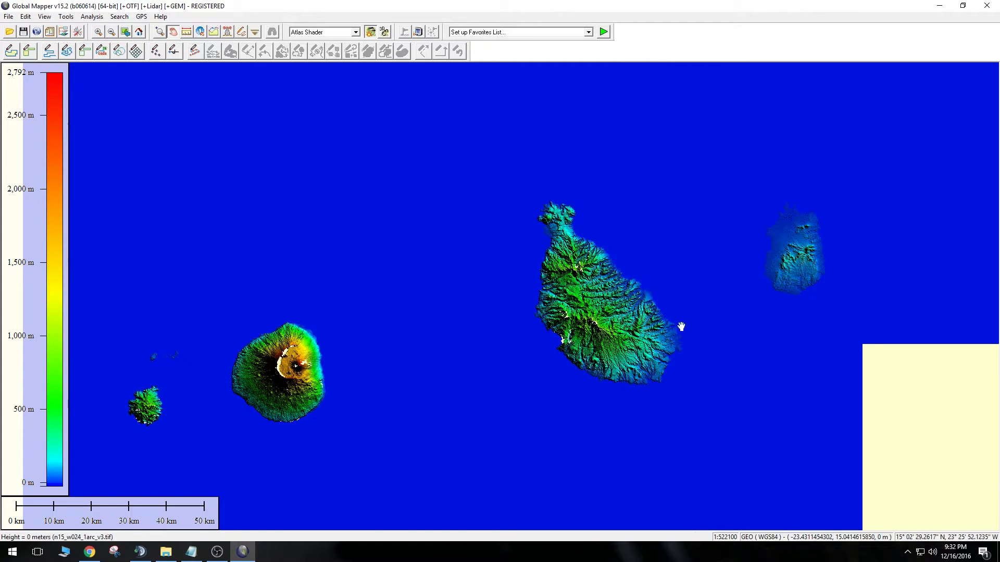
scroll(682, 327, up, 2)
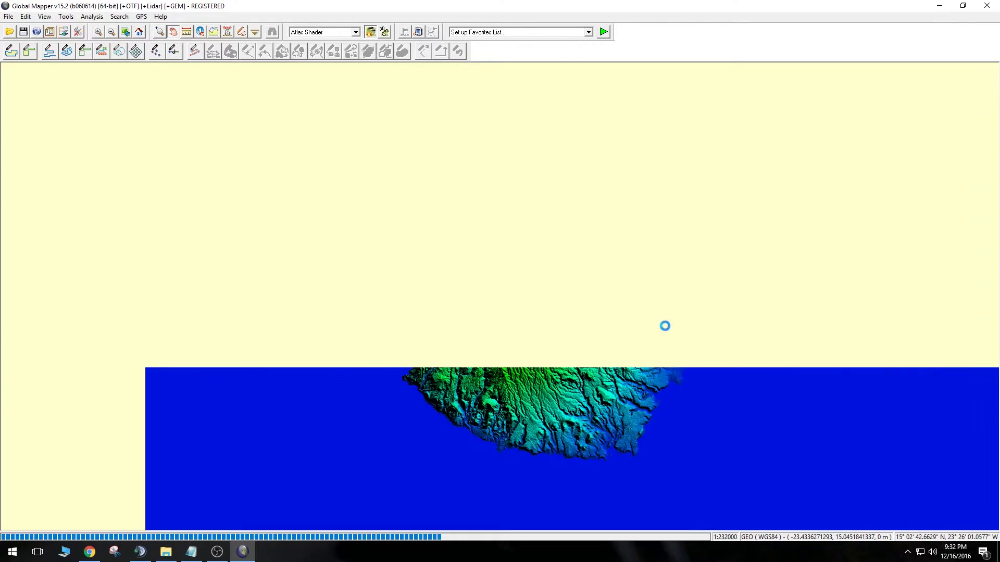
Zoom in on the large island's central ridge, zoom back out, and open the Tools menu.
scroll(471, 318, up, 1)
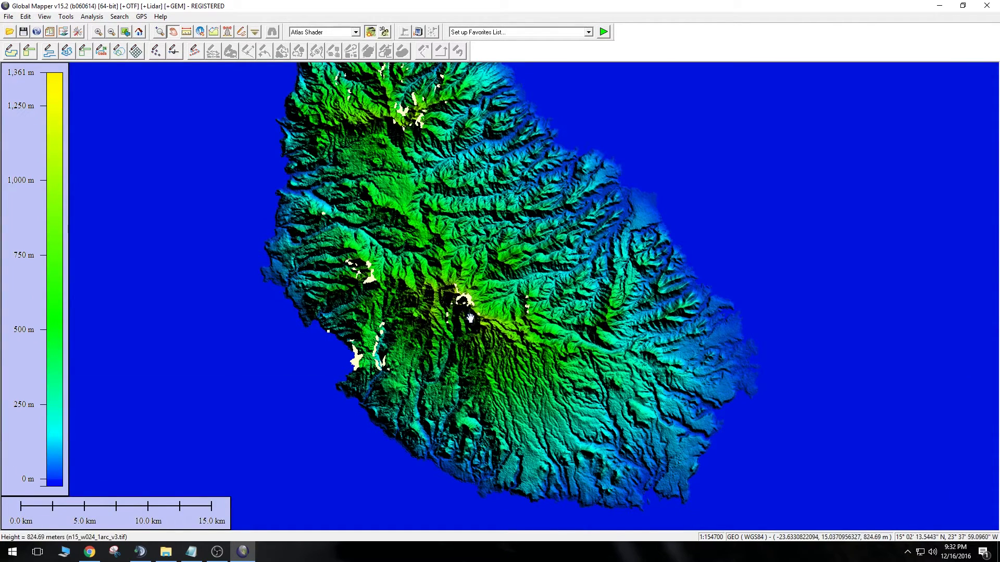
scroll(470, 317, up, 2)
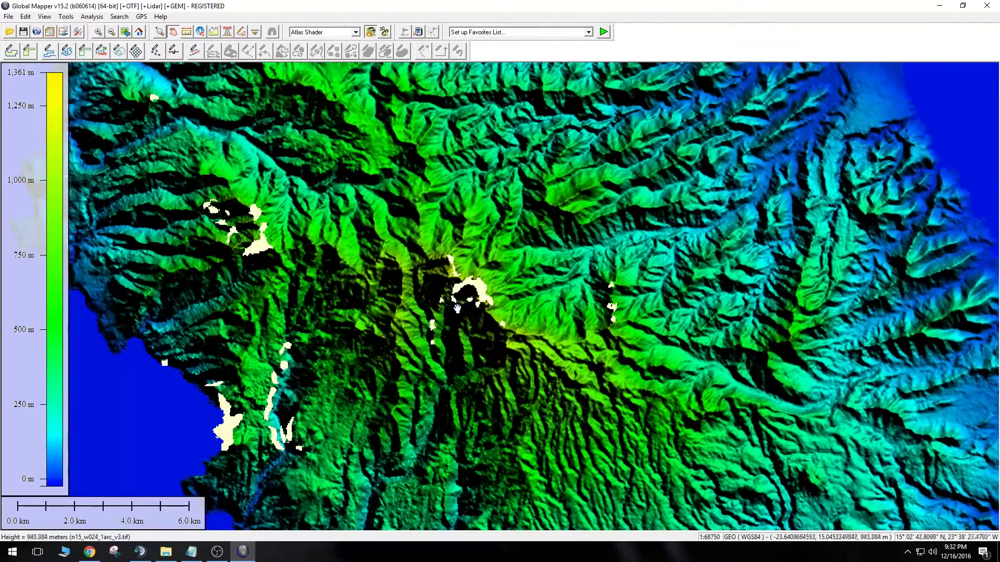
drag(414, 341, 445, 330)
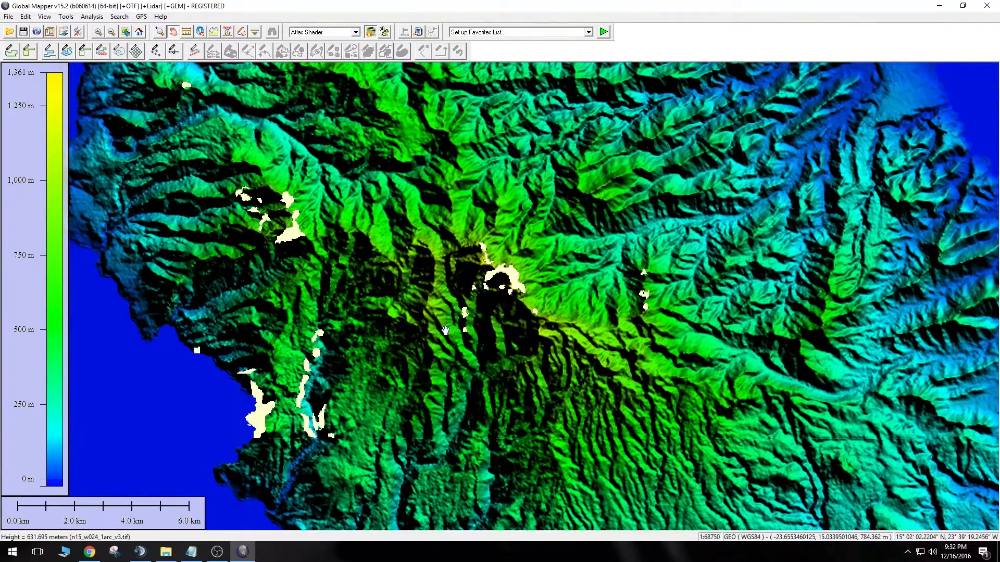
scroll(435, 336, down, 1)
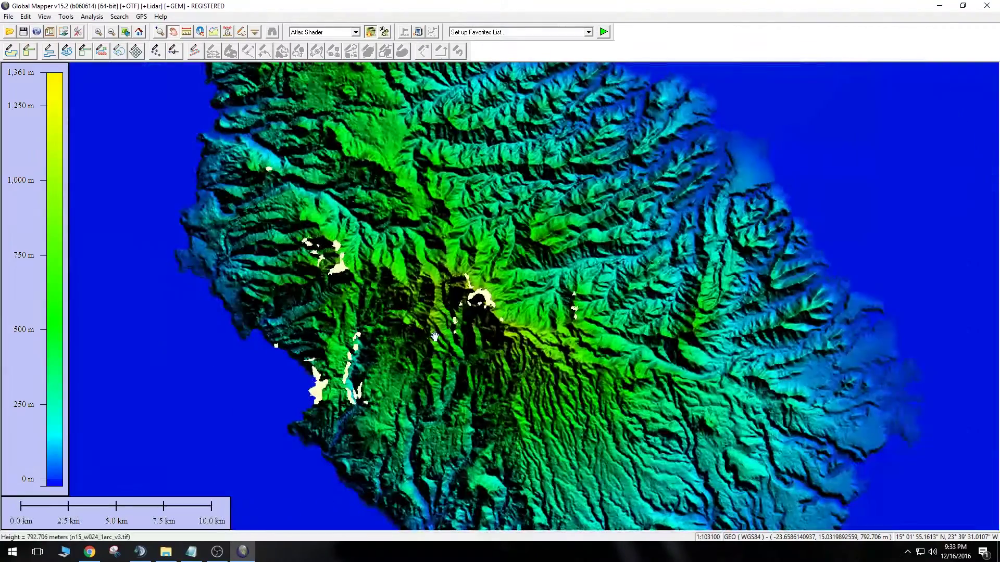
scroll(435, 337, down, 1)
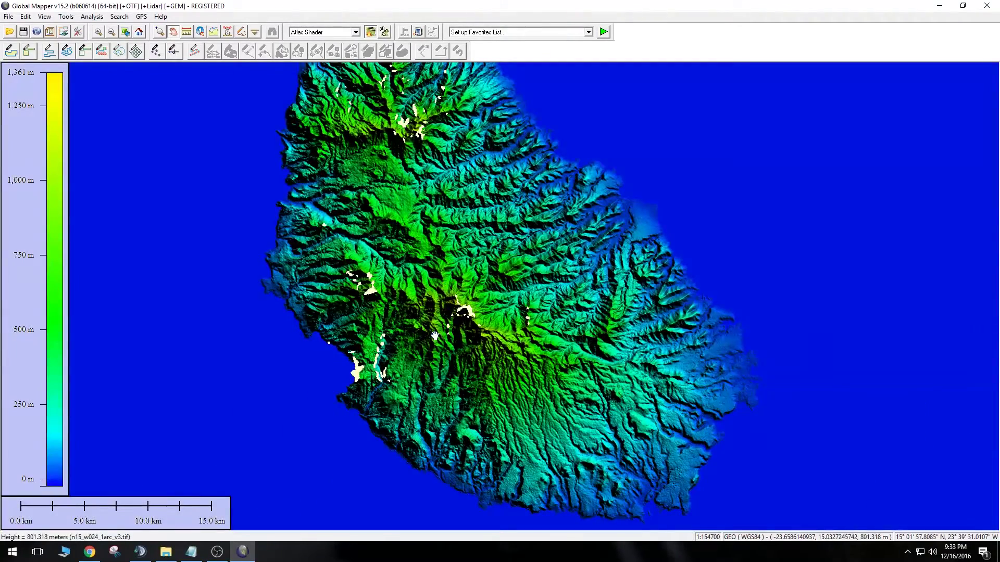
scroll(435, 336, down, 1)
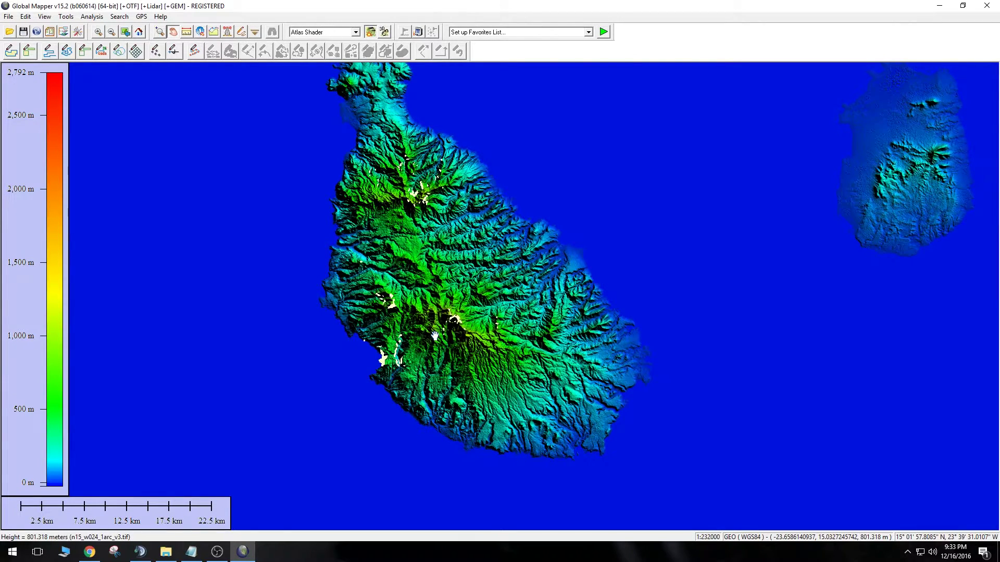
scroll(738, 311, down, 1)
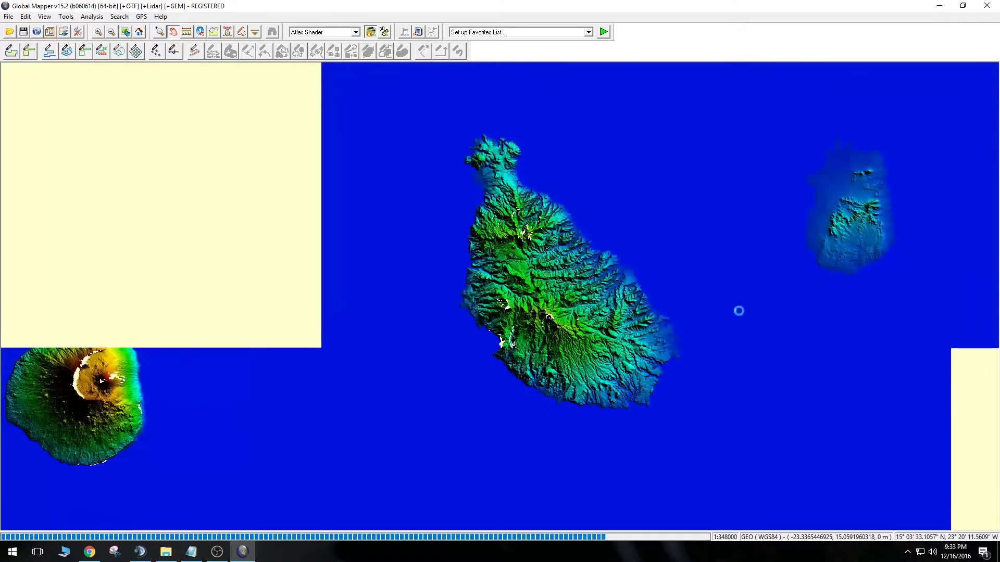
scroll(739, 311, down, 1)
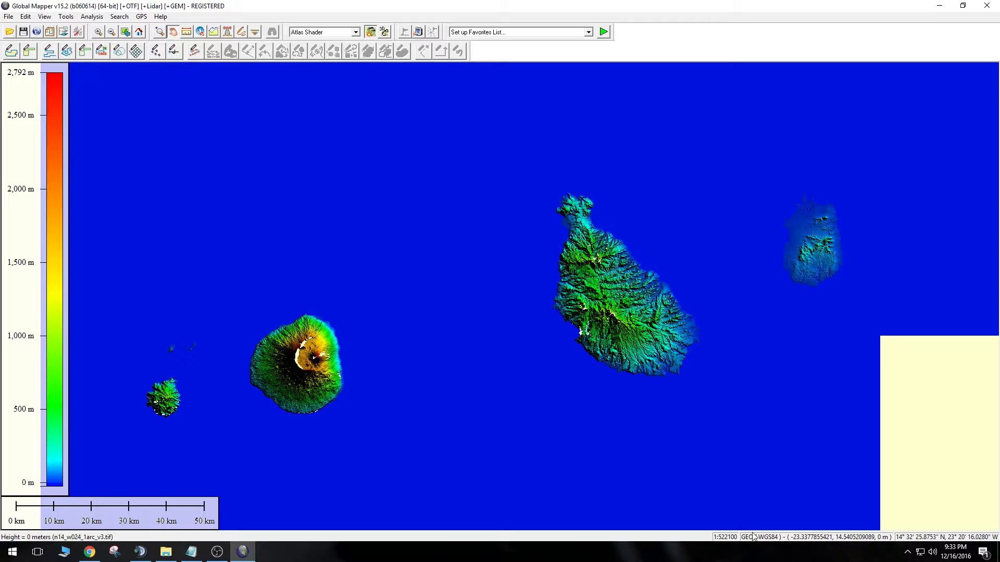
click(60, 17)
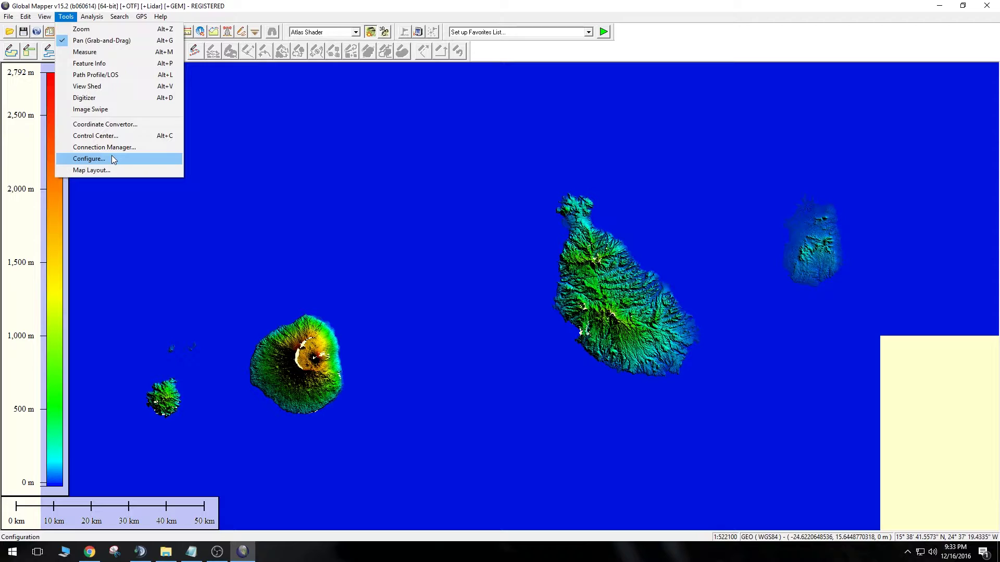
In Configure's Projection tab, set the datum to WGS84 for Geographic (Latitude/Longitude) and apply it.
click(112, 158)
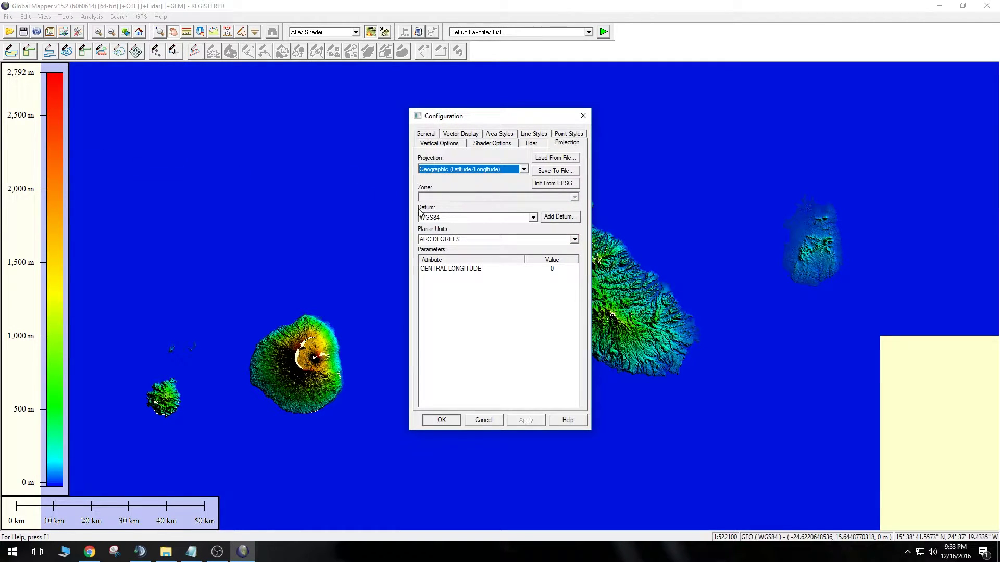
click(533, 218)
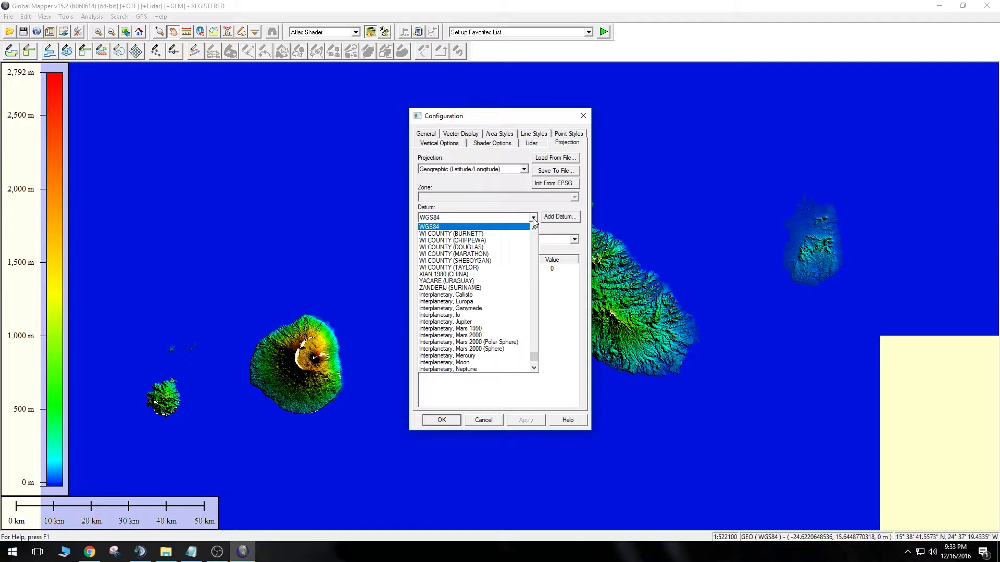
scroll(488, 248, up, 20)
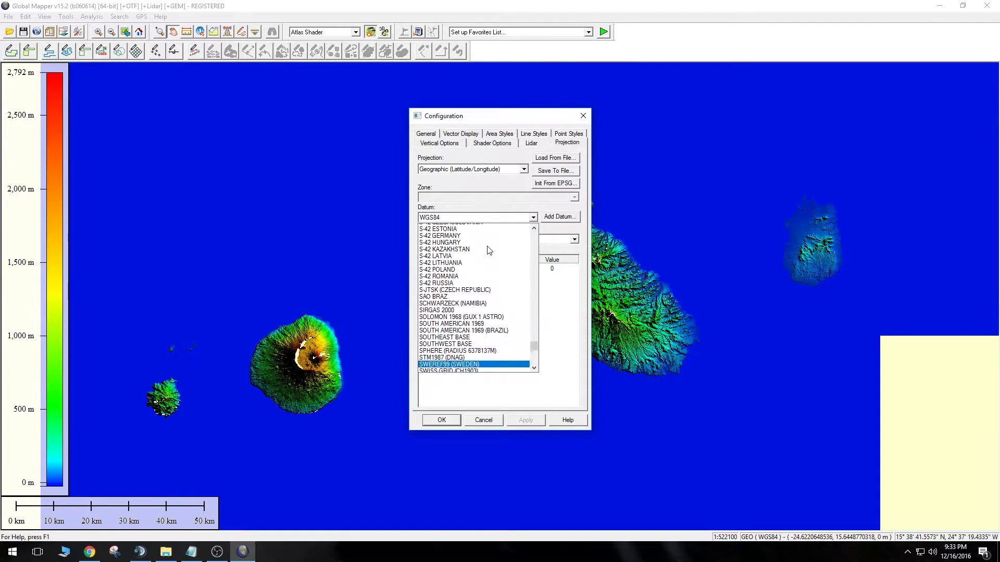
scroll(488, 250, down, 7)
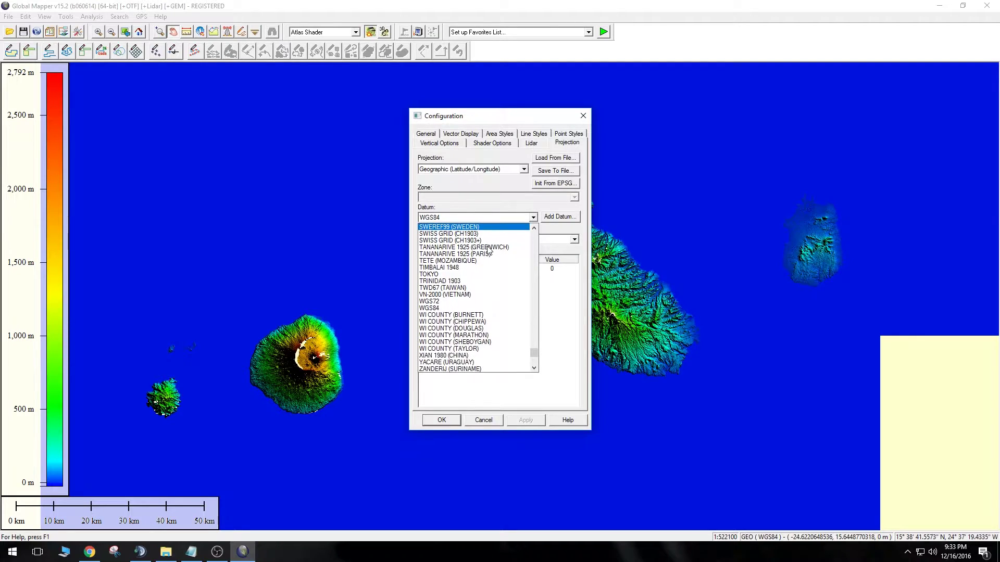
scroll(488, 250, down, 4)
scroll(489, 251, up, 2)
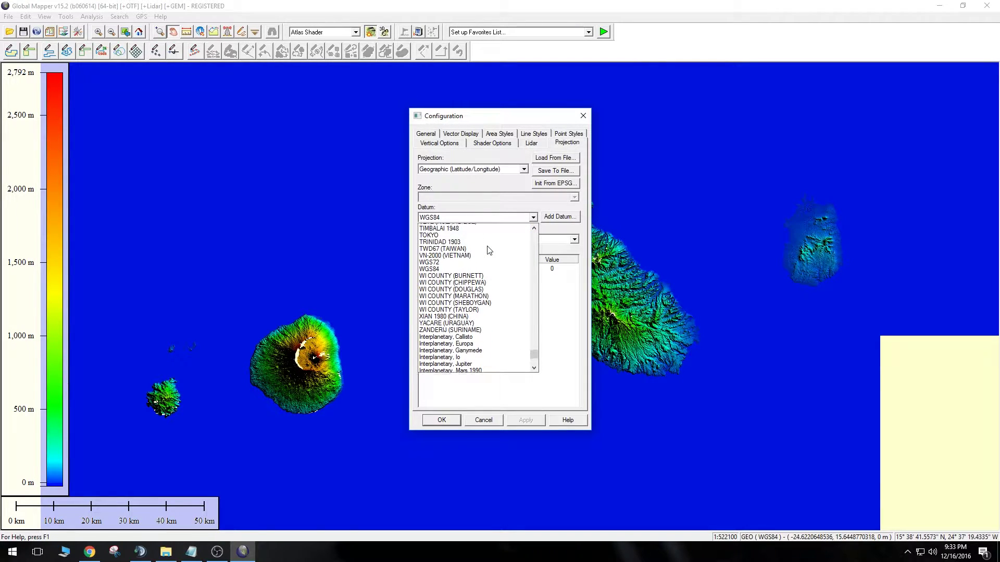
scroll(489, 251, up, 2)
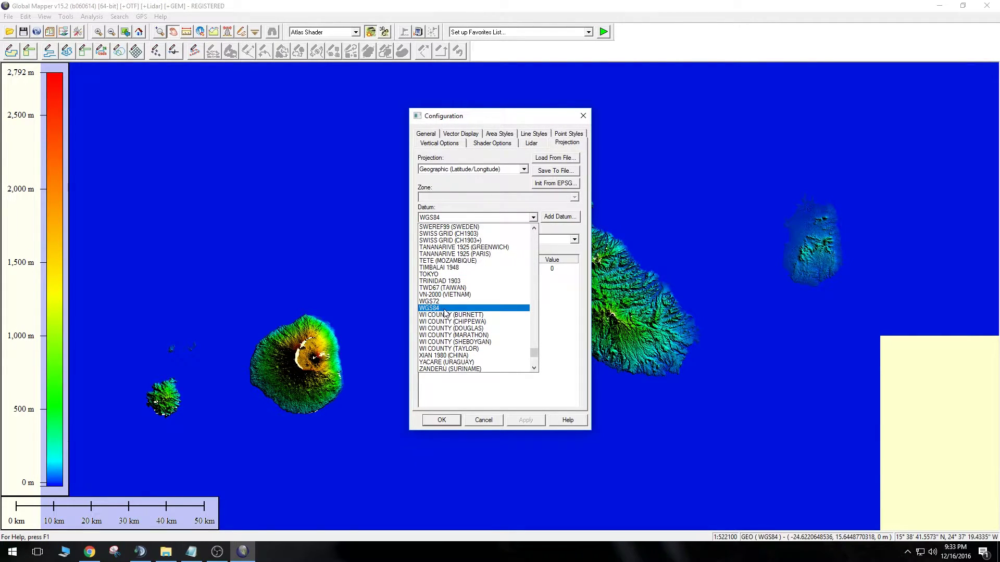
click(445, 310)
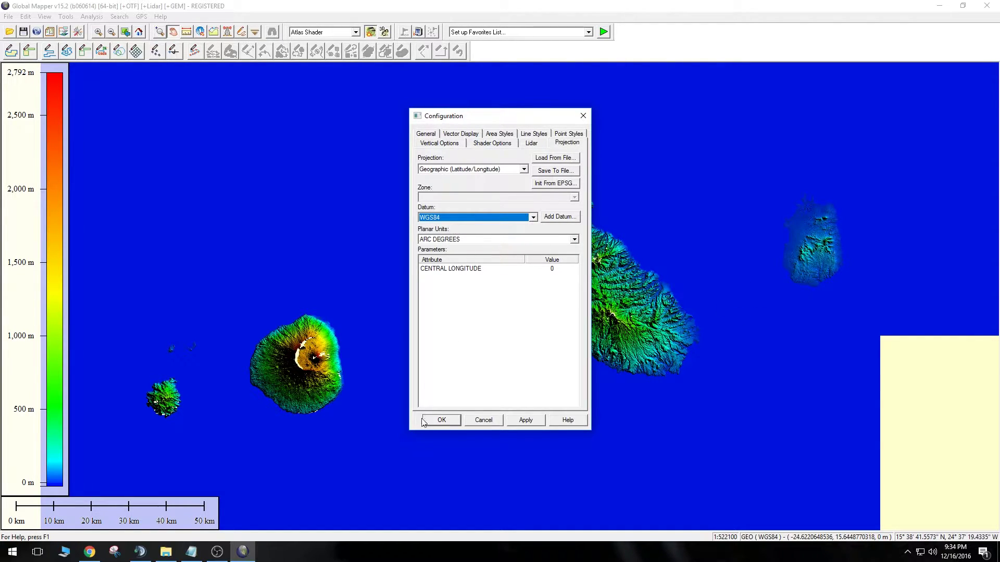
click(437, 421)
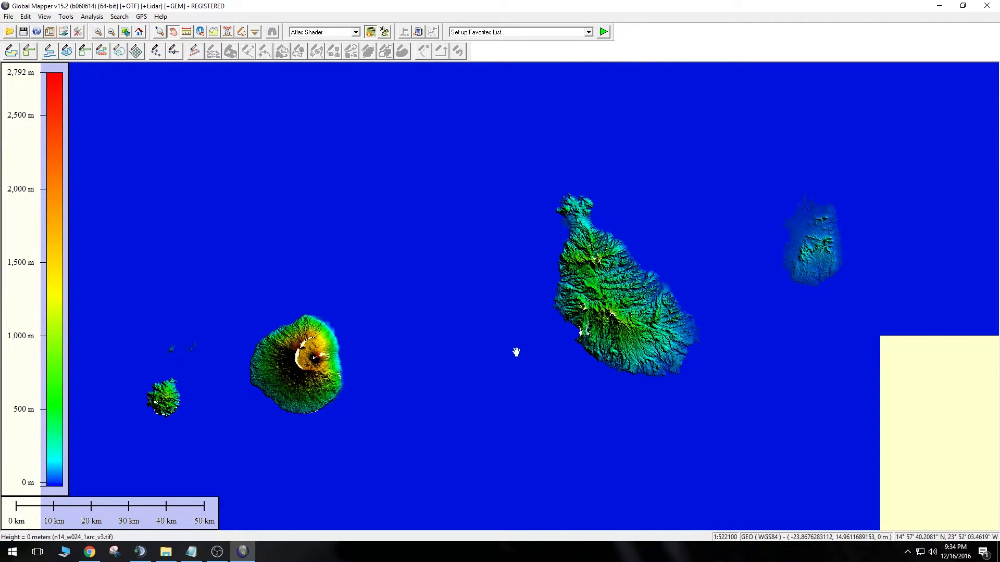
Pan and zoom out until all ten elevation tiles are visible, then open the File > Export menu.
drag(515, 302, 557, 318)
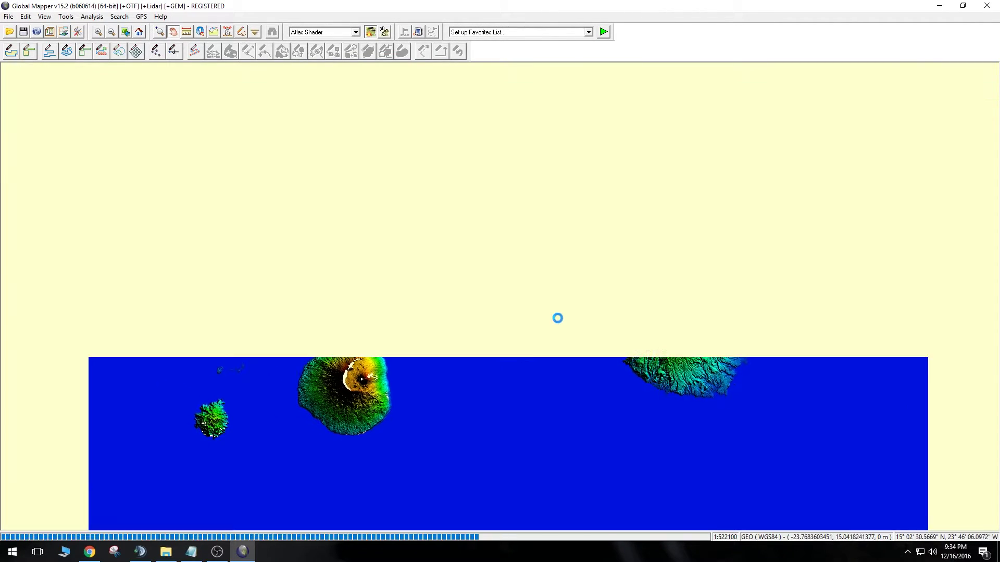
scroll(477, 367, down, 3)
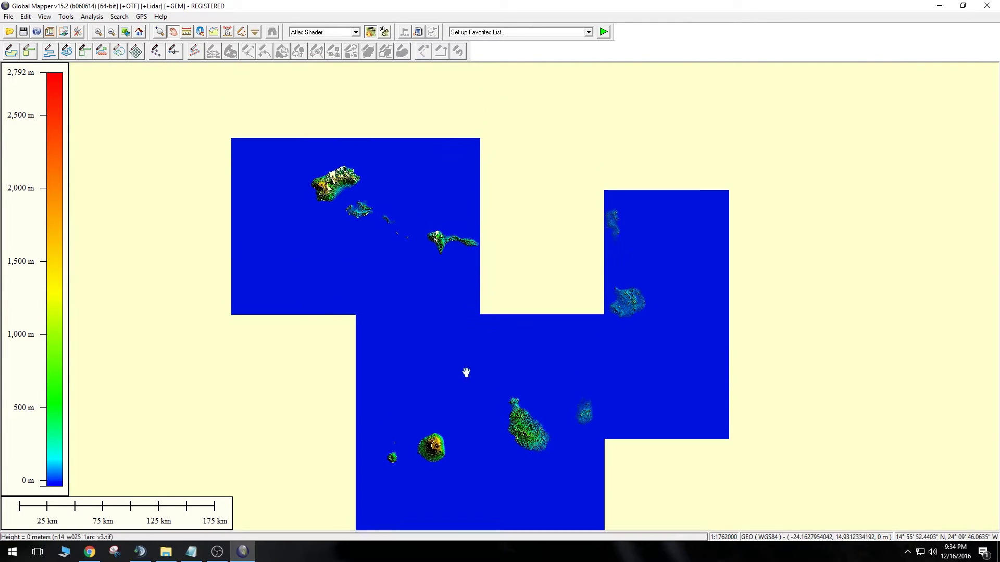
scroll(464, 373, down, 1)
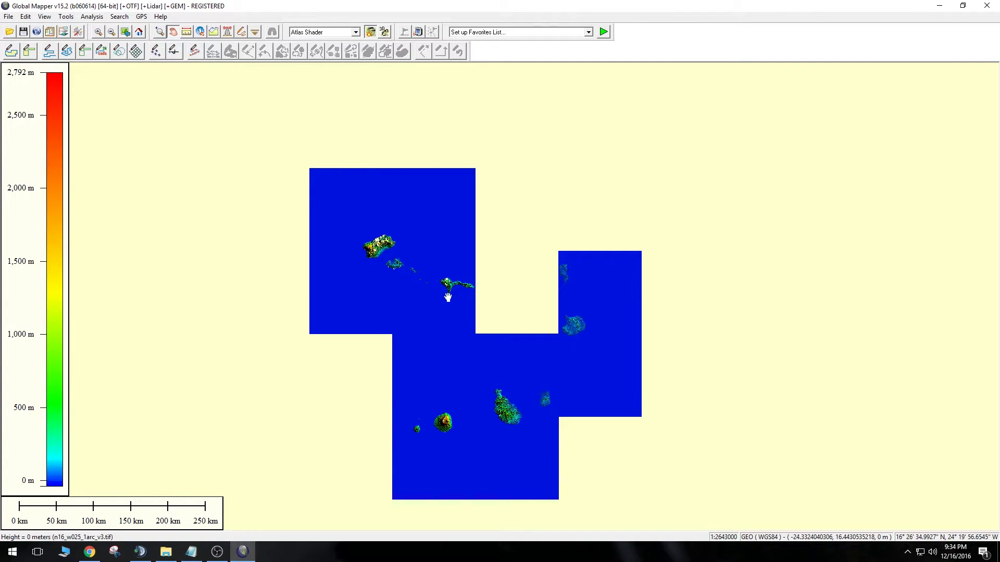
scroll(452, 358, down, 1)
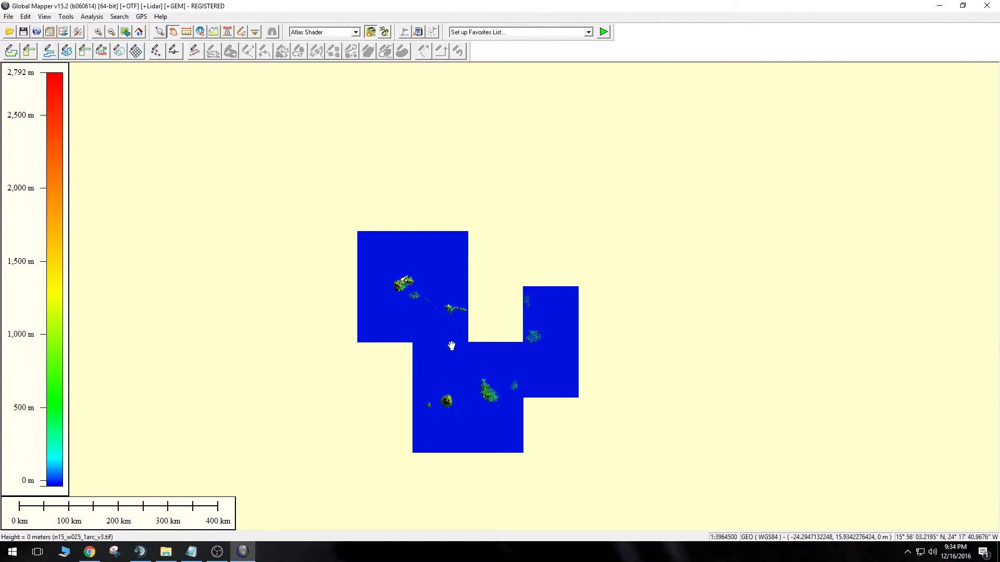
scroll(451, 346, up, 1)
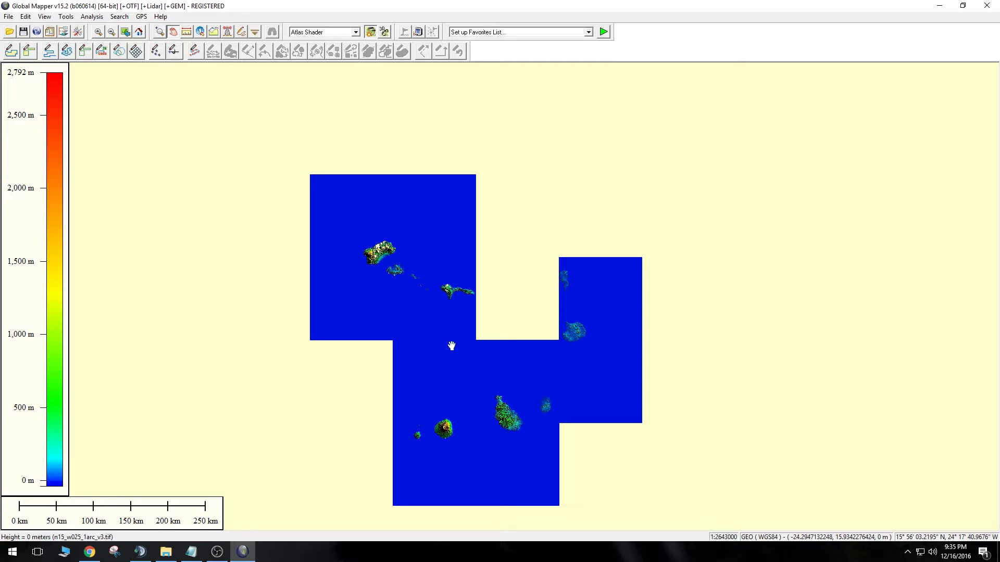
click(8, 16)
Start an elevation grid export and keep GeoTIFF as the export format.
mouse_move(149, 207)
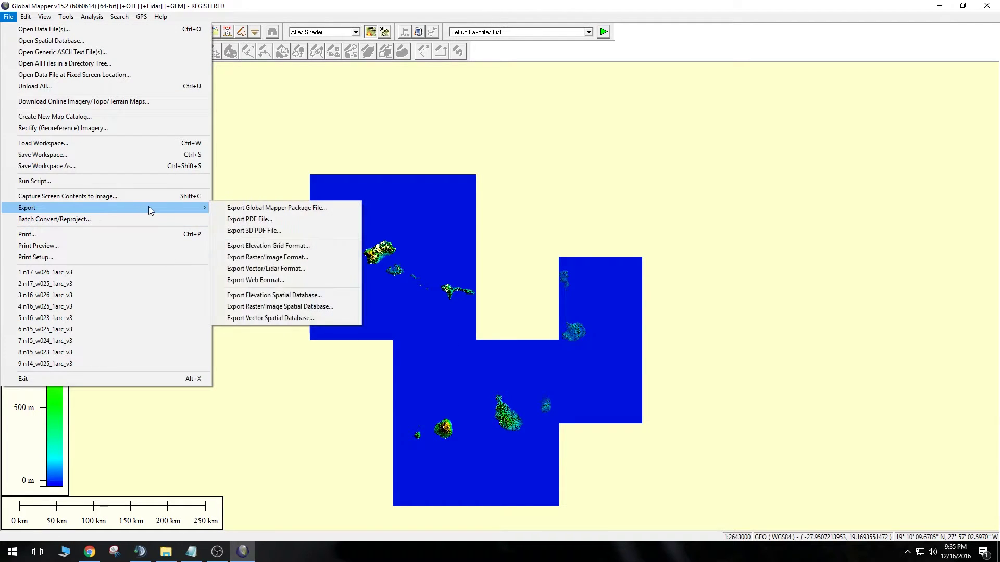
click(273, 250)
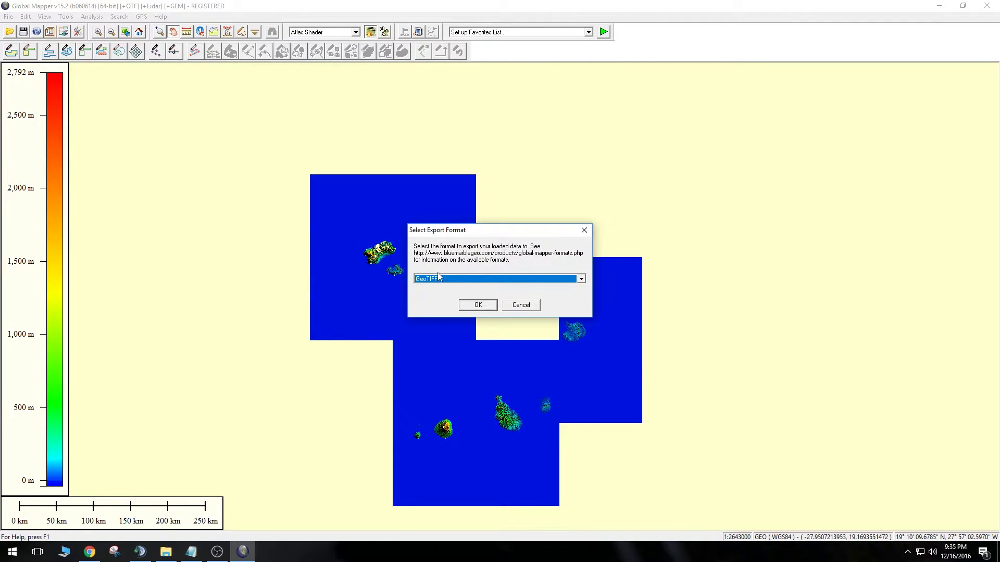
click(477, 306)
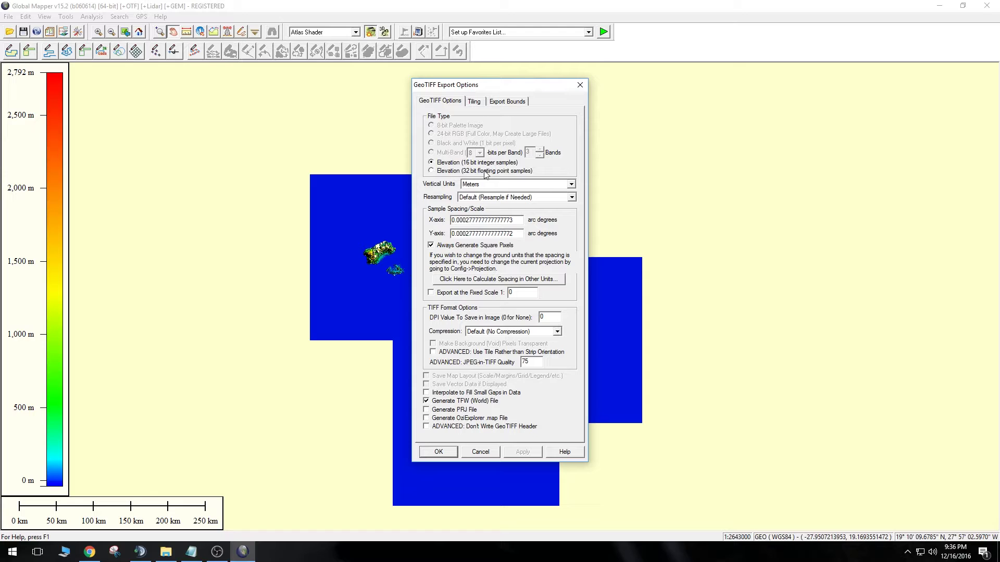
Choose 'Elevation (32 bit floating point samples)' as the GeoTIFF file type.
click(432, 172)
Switch back to 16-bit integer elevation samples and turn off the TFW world file.
click(431, 162)
click(426, 401)
Review the No Tiling and All Loaded Data export bounds settings, then cancel the GeoTIFF export.
click(475, 105)
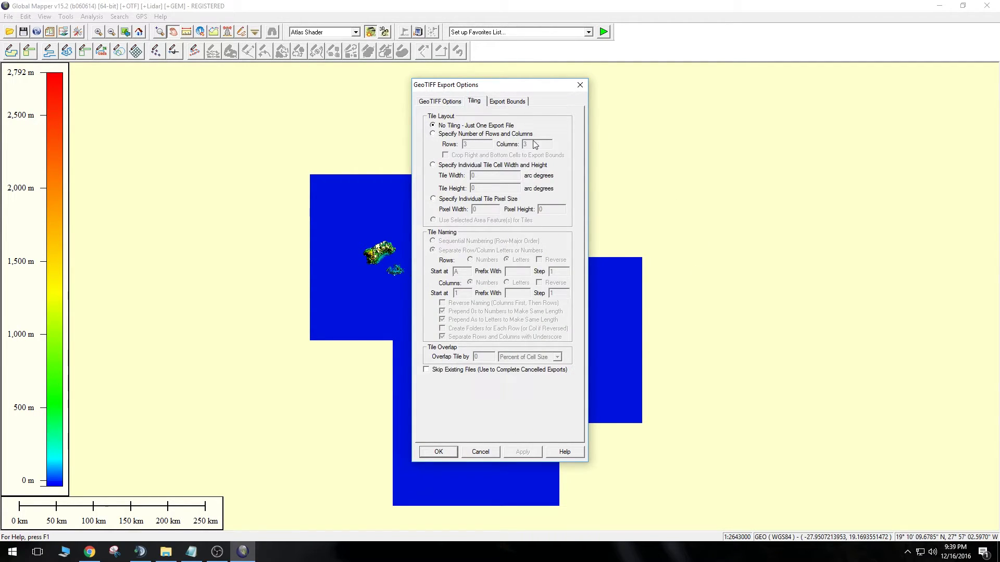
click(509, 102)
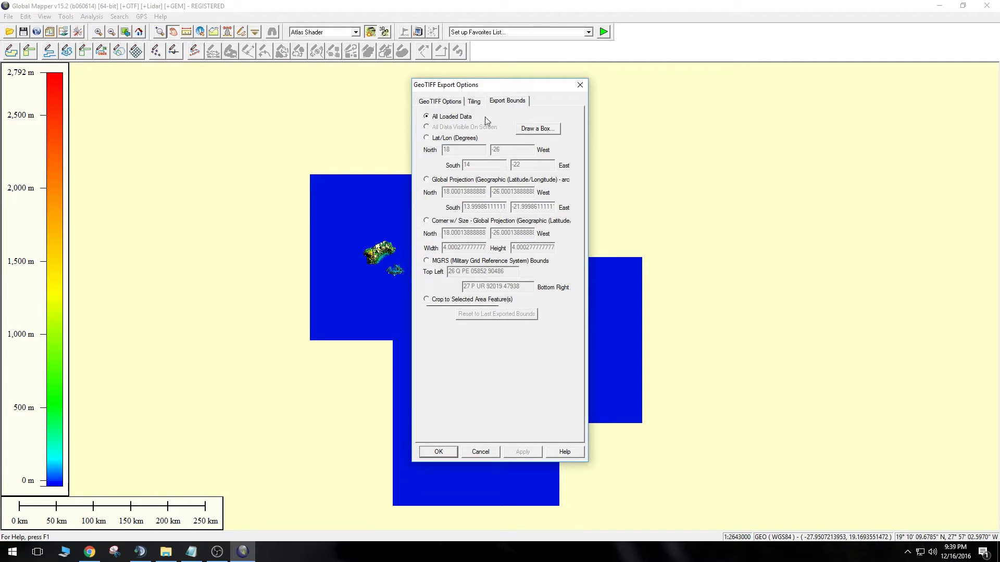
drag(491, 85, 826, 105)
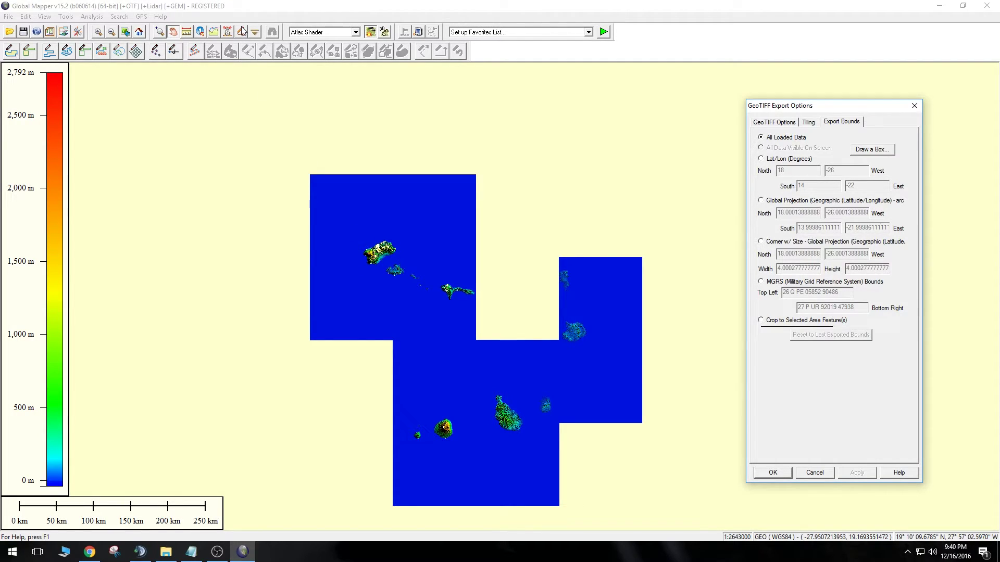
click(815, 472)
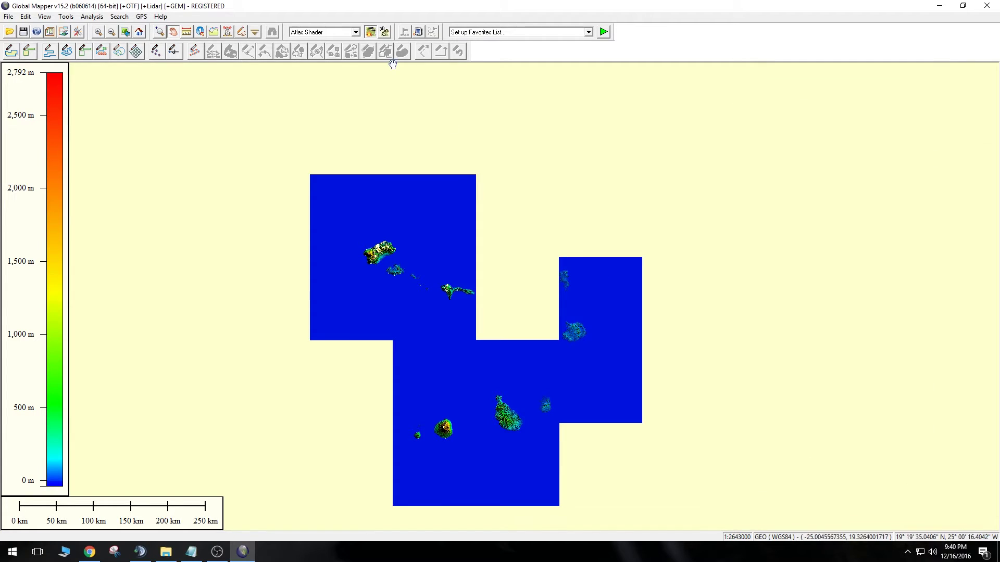
With the Digitizer Tool, zoom into the northwestern islands and start a Rectangular/Square Area feature.
click(241, 32)
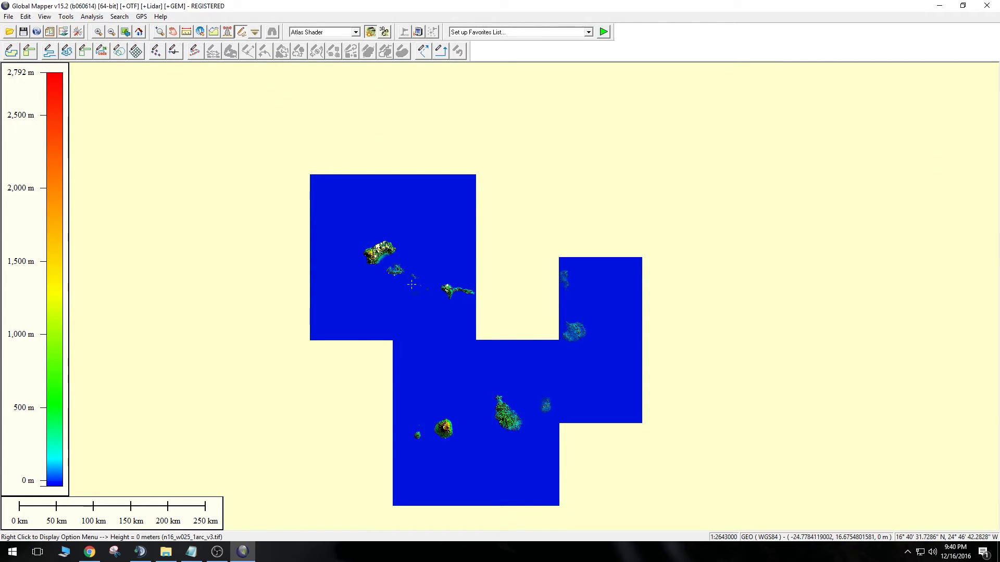
scroll(361, 250, up, 4)
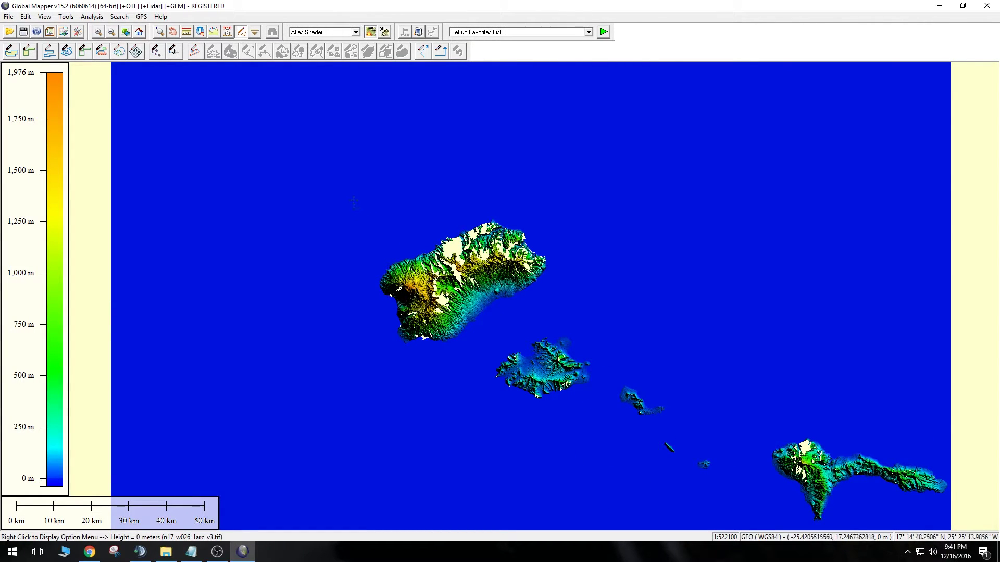
right_click(355, 201)
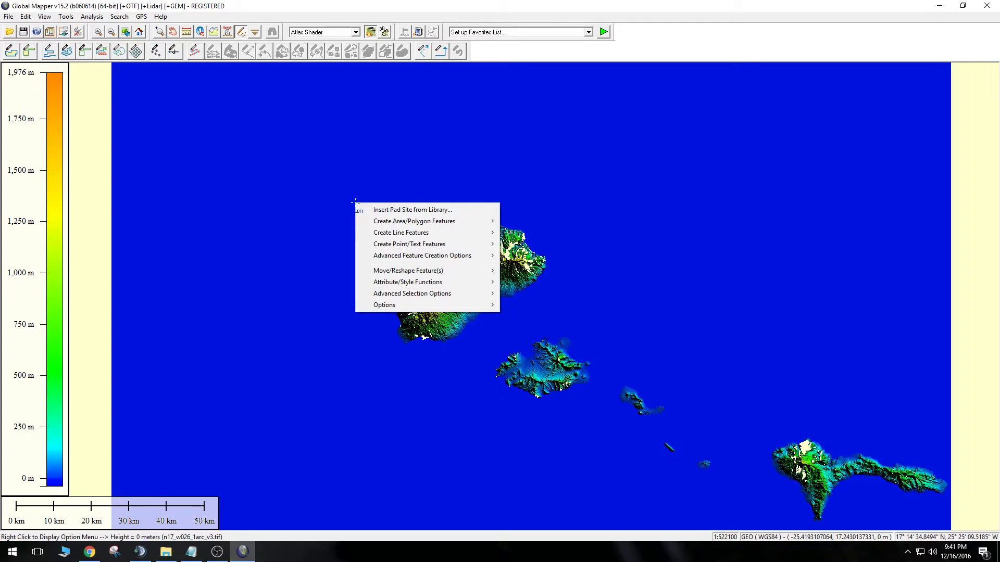
mouse_move(426, 222)
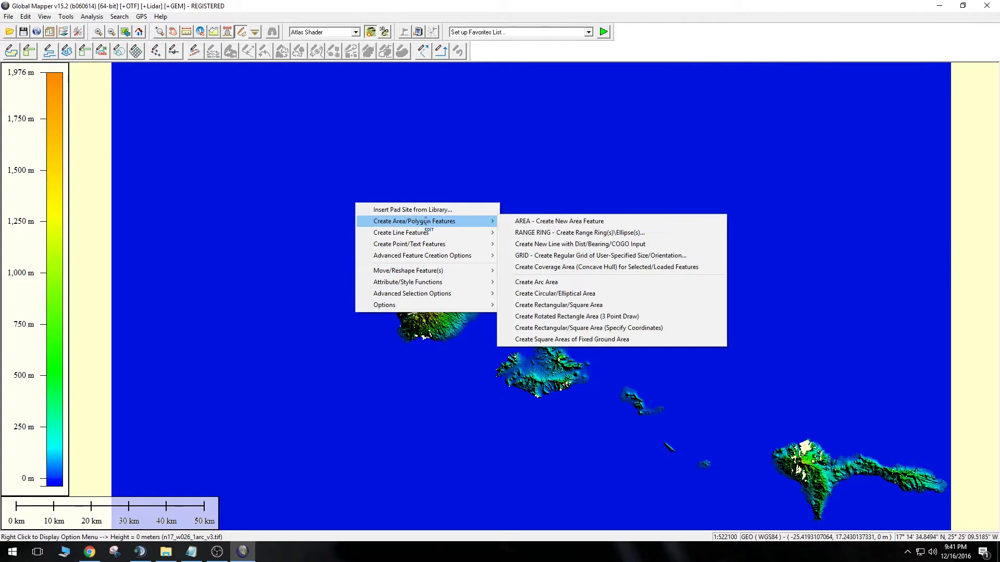
click(591, 305)
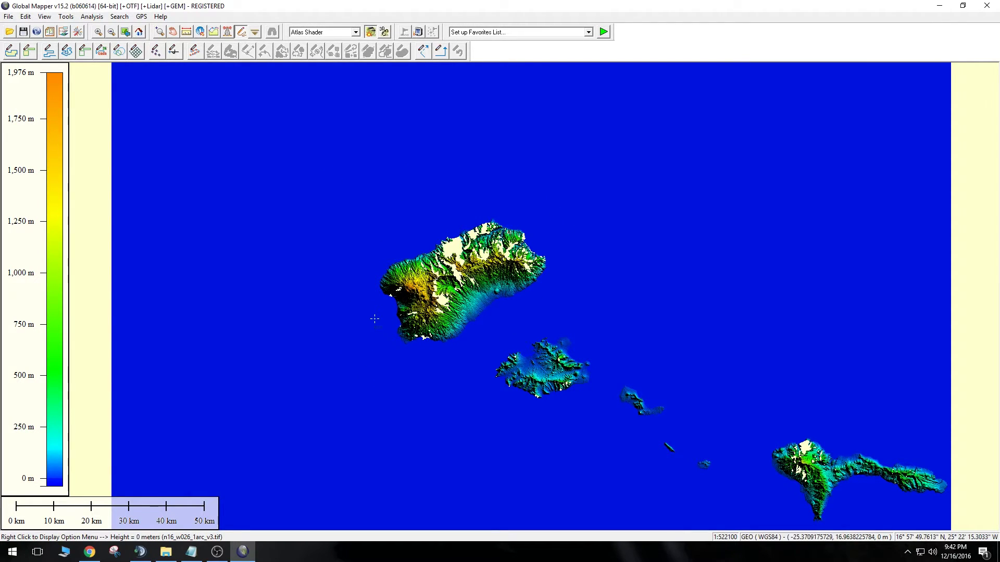
click(8, 16)
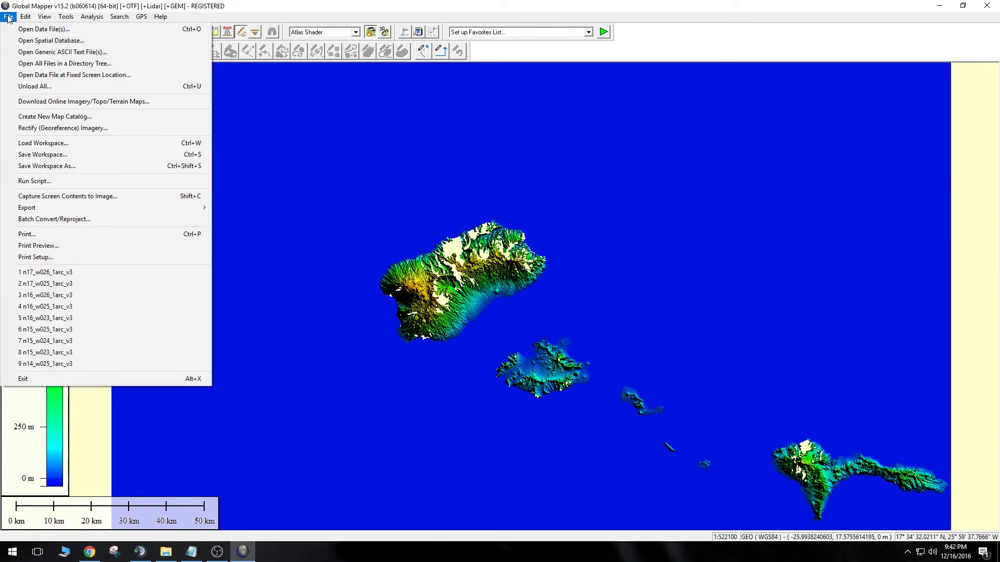
mouse_move(133, 207)
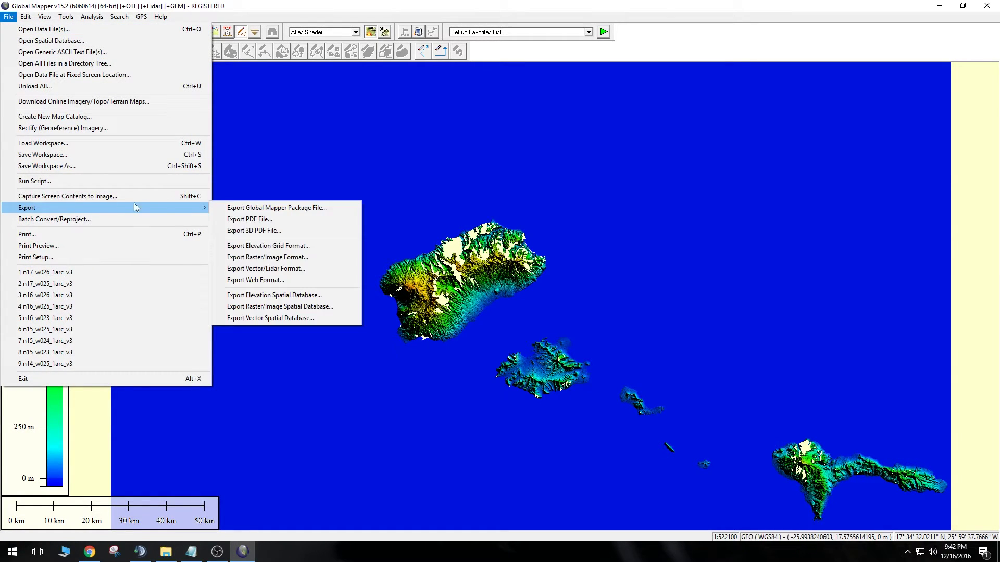
click(235, 258)
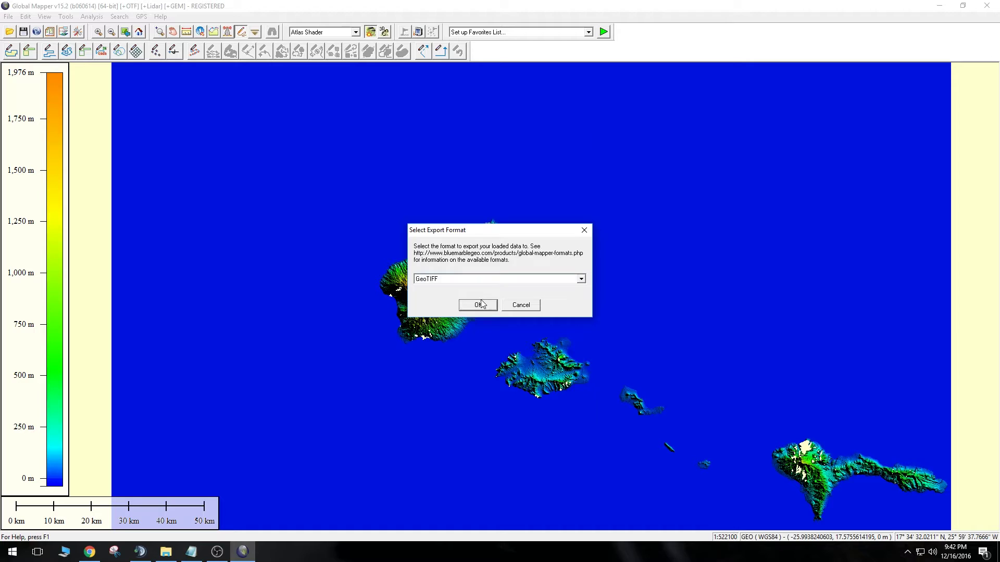
click(484, 304)
click(505, 102)
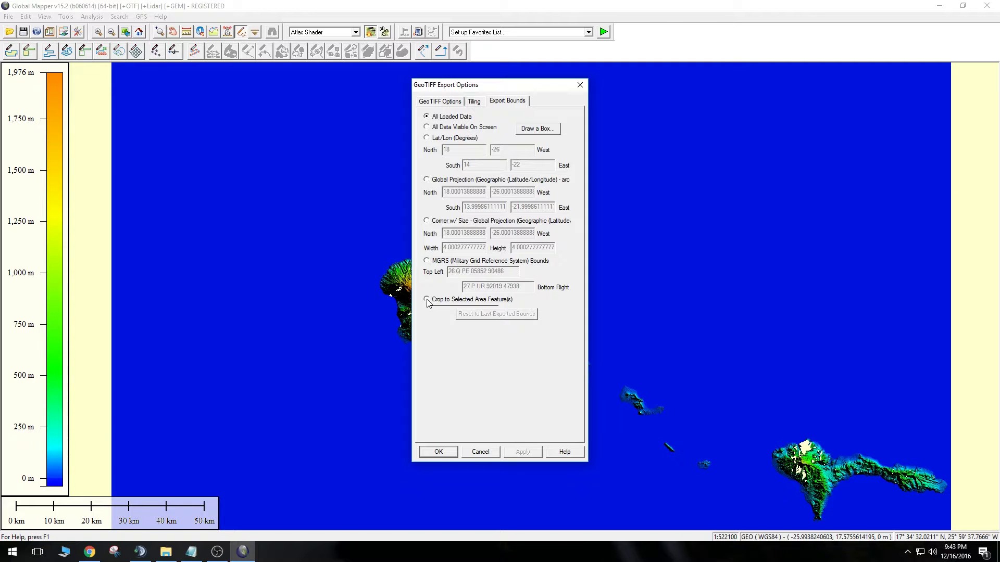
click(481, 451)
scroll(606, 447, down, 2)
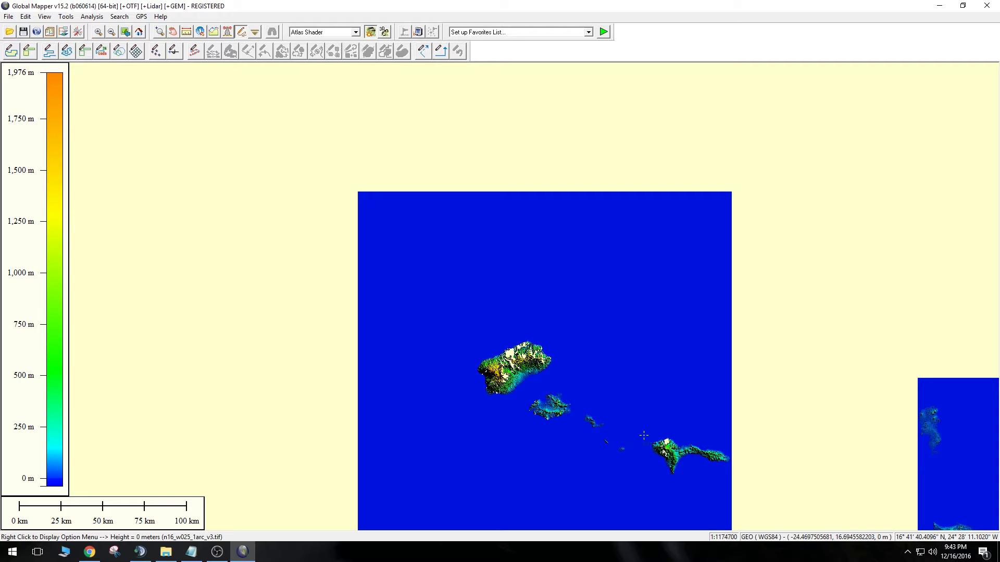
scroll(547, 393, up, 2)
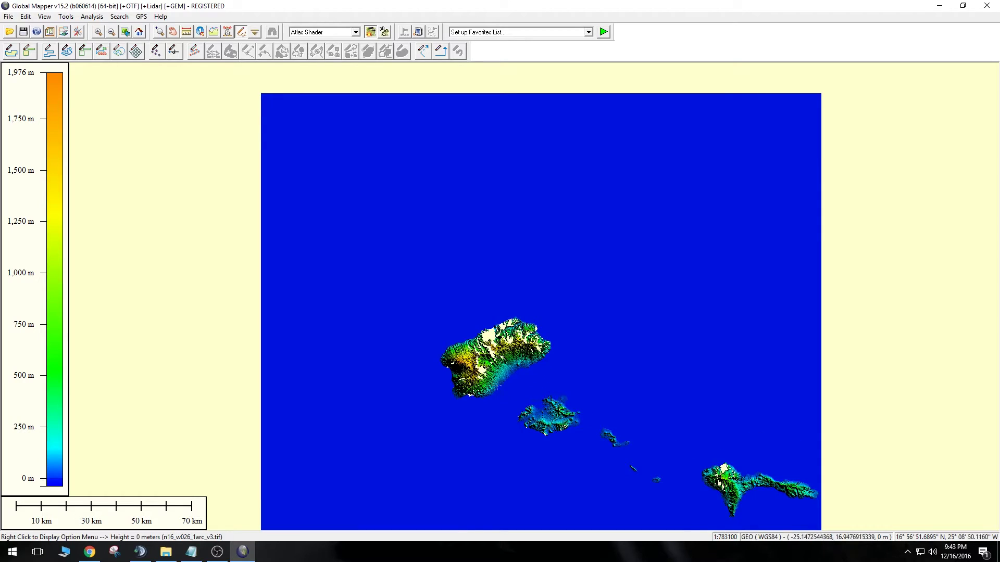
scroll(511, 364, up, 1)
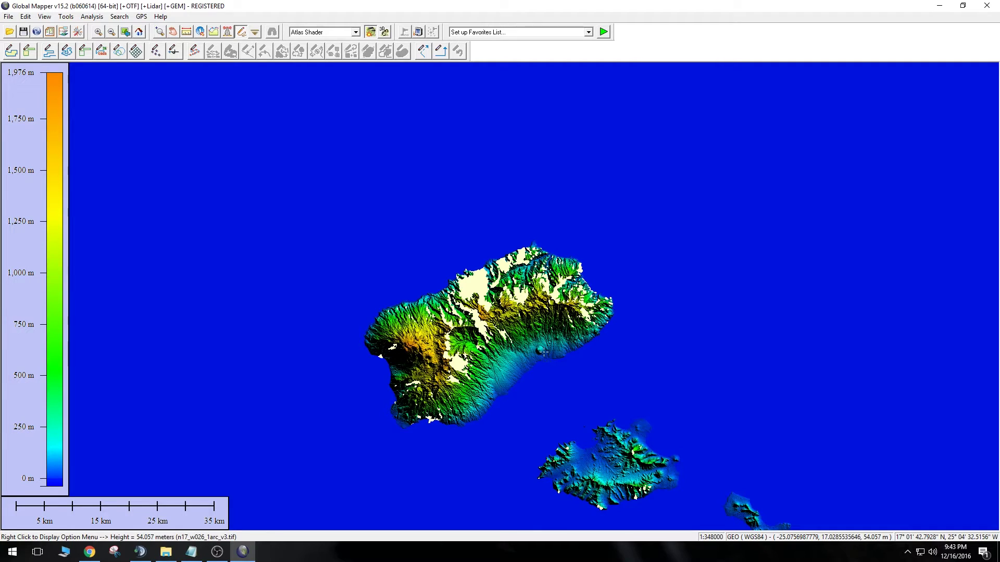
scroll(466, 419, up, 1)
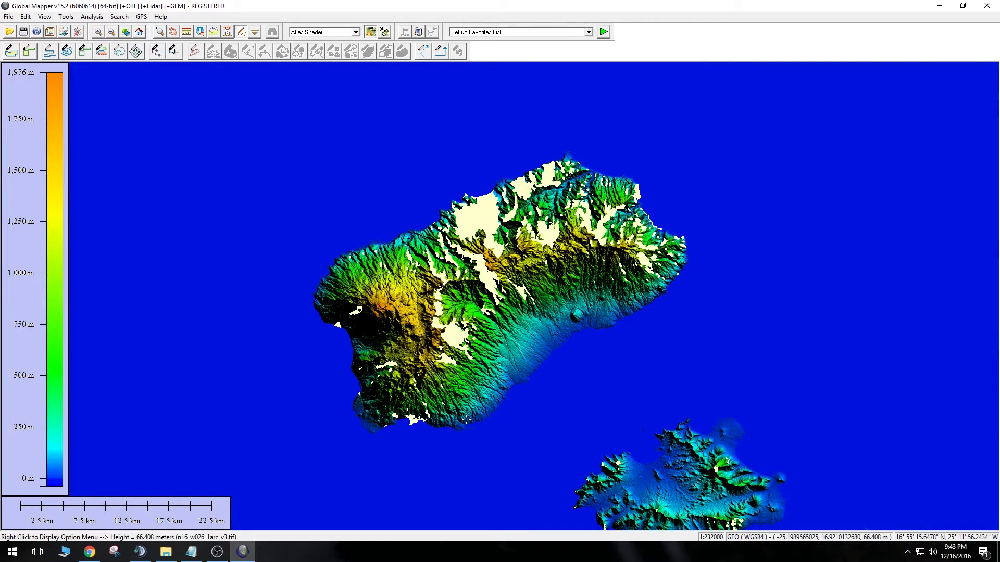
scroll(465, 418, down, 3)
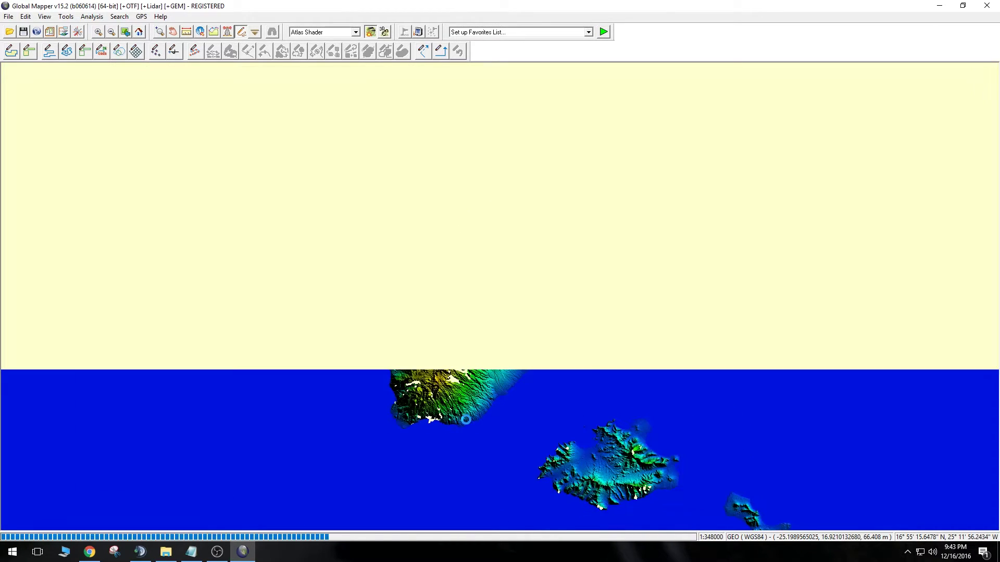
scroll(466, 420, down, 5)
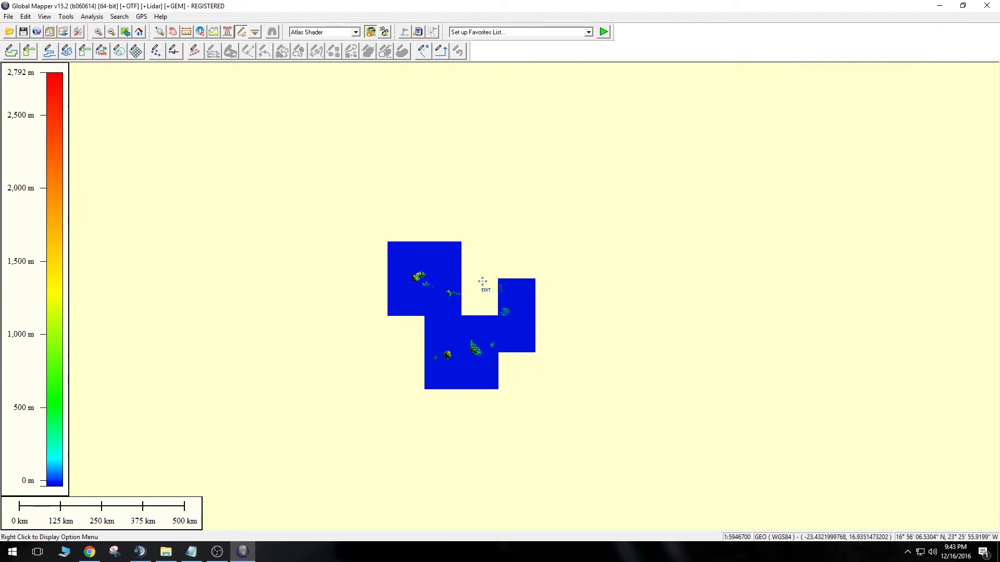
Start a GeoTIFF elevation grid export, reviewing the export bounds and GeoTIFF options.
click(8, 16)
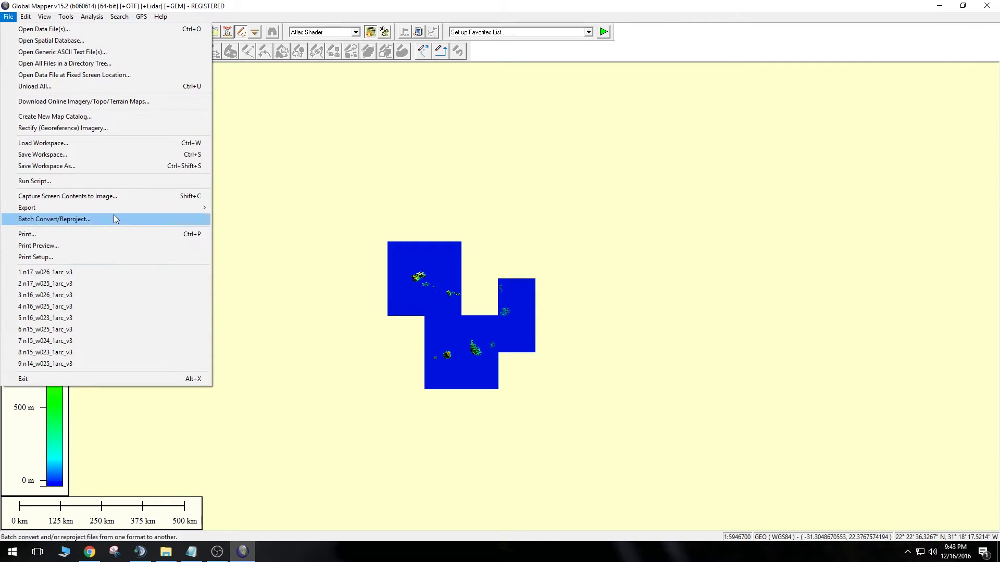
mouse_move(117, 209)
click(265, 251)
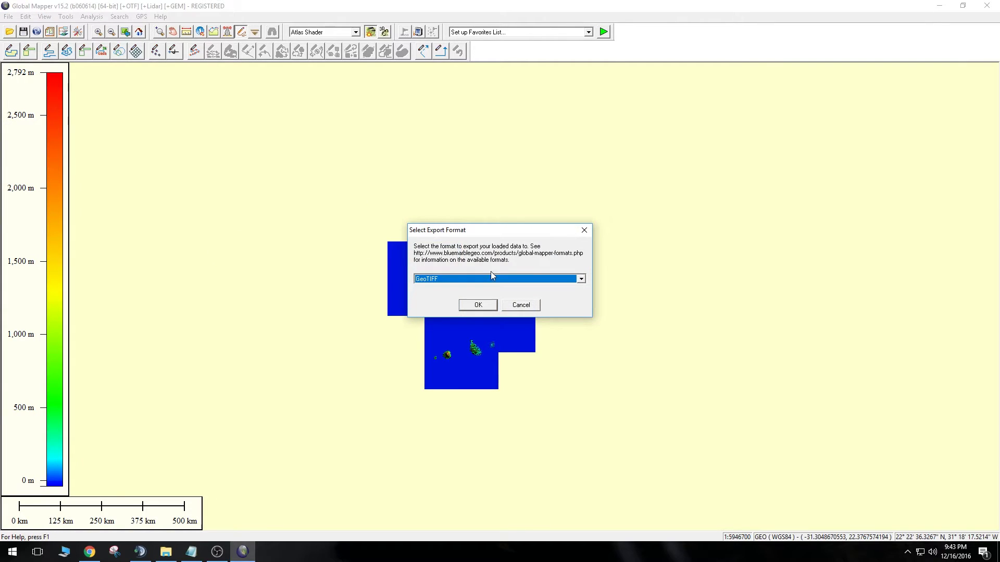
click(478, 305)
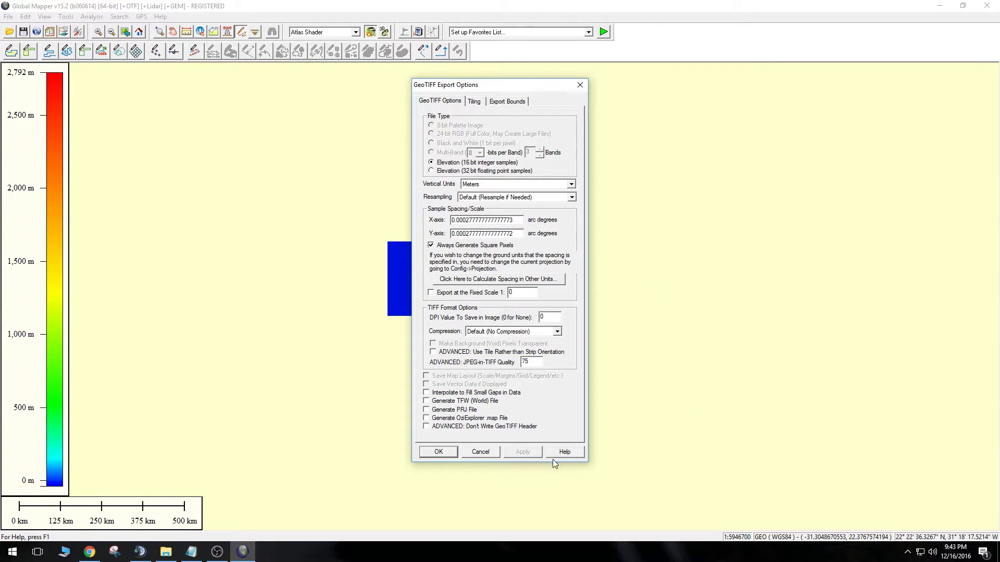
click(525, 102)
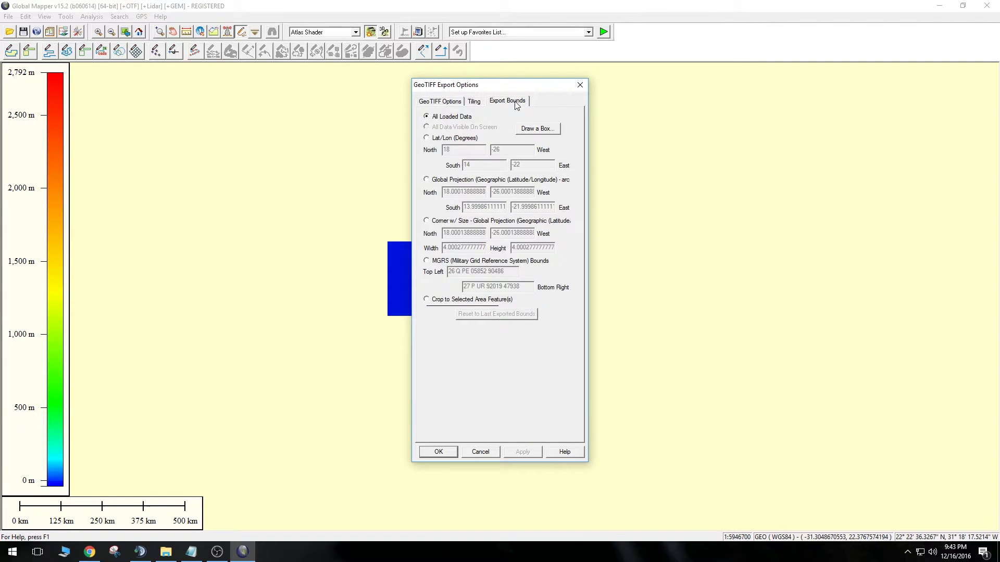
click(452, 103)
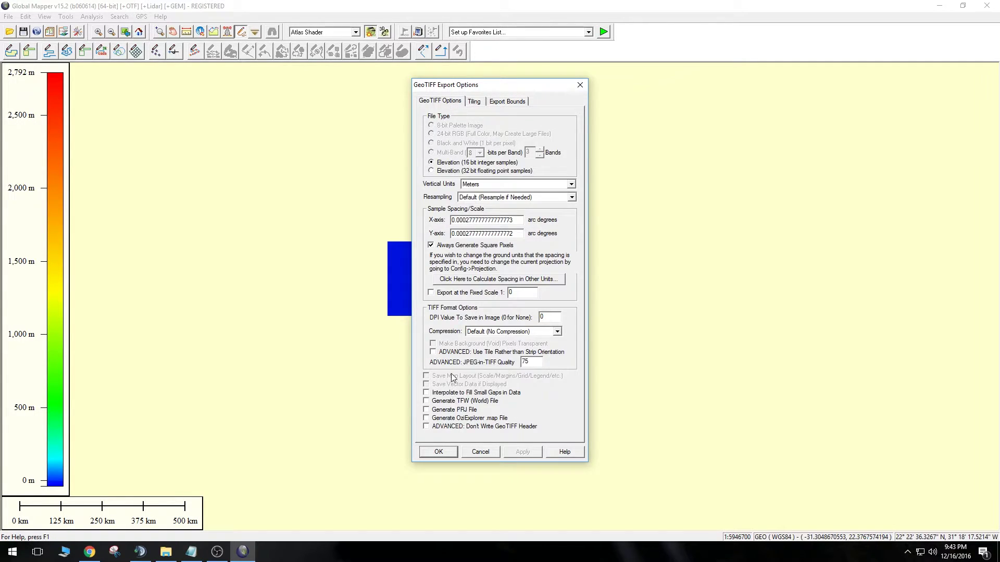
click(441, 453)
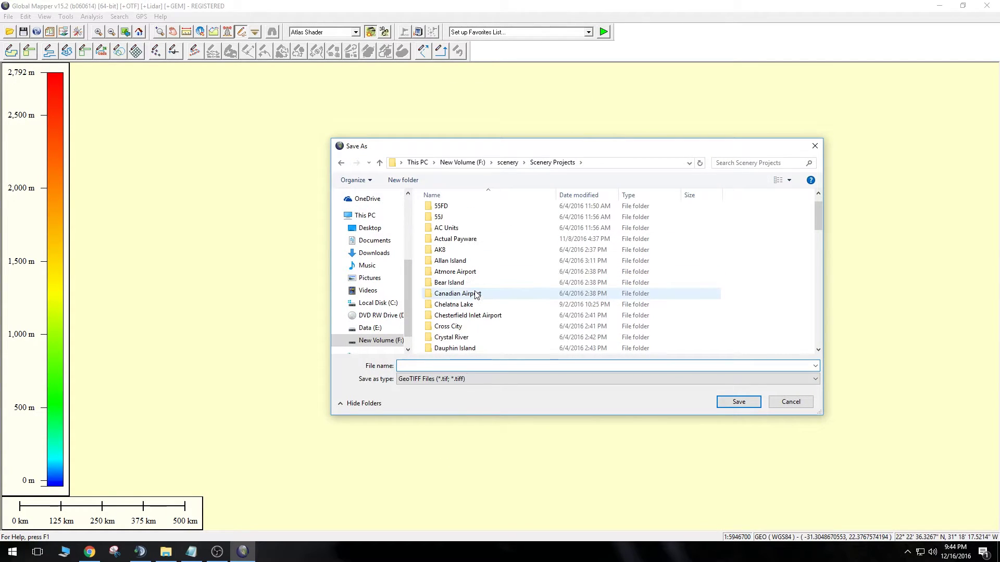
Save the export as G_38m in the Galapagos Islands Mesh folder, then minimize Global Mapper.
scroll(476, 295, down, 4)
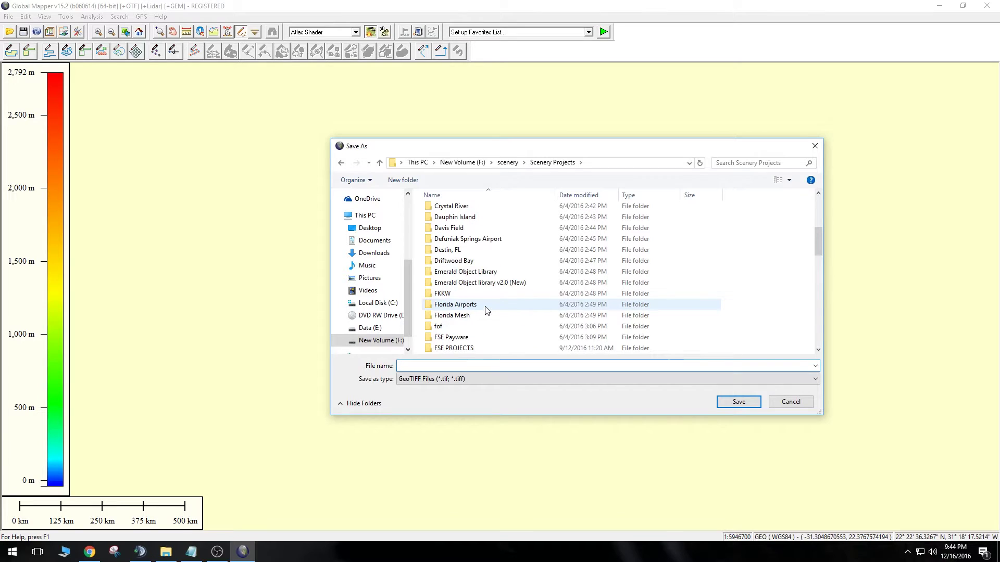
scroll(505, 313, down, 1)
double_click(484, 327)
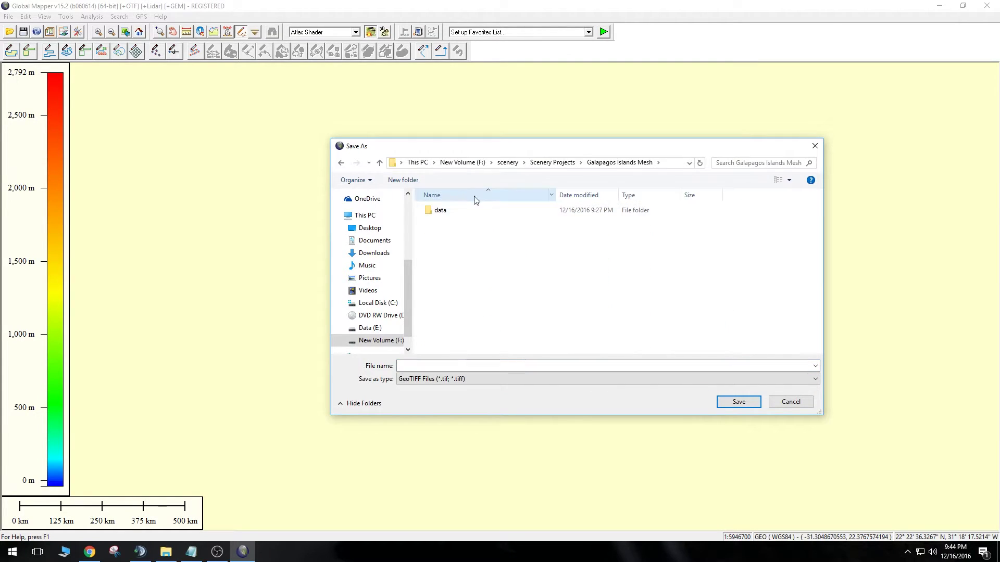
click(463, 365)
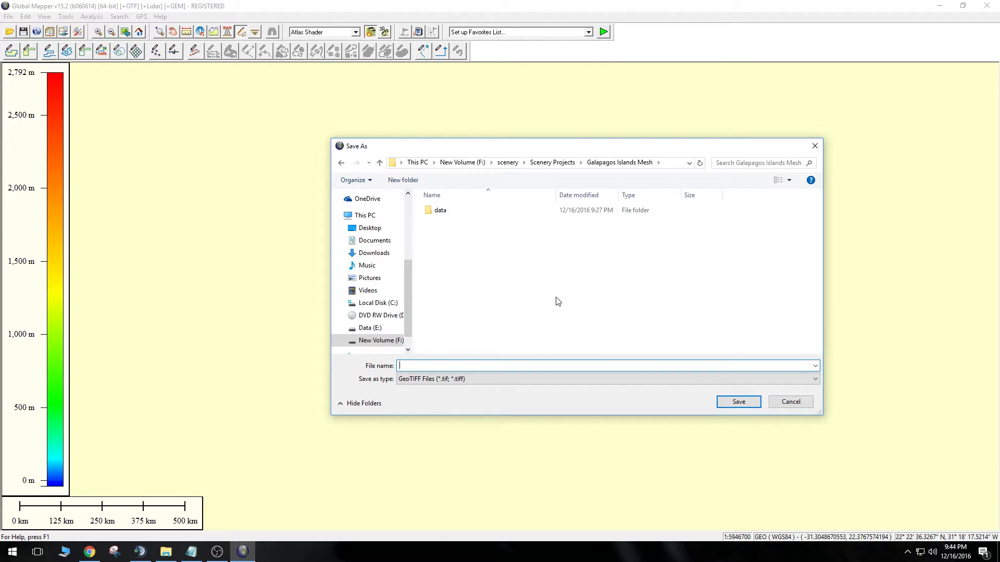
text(G)
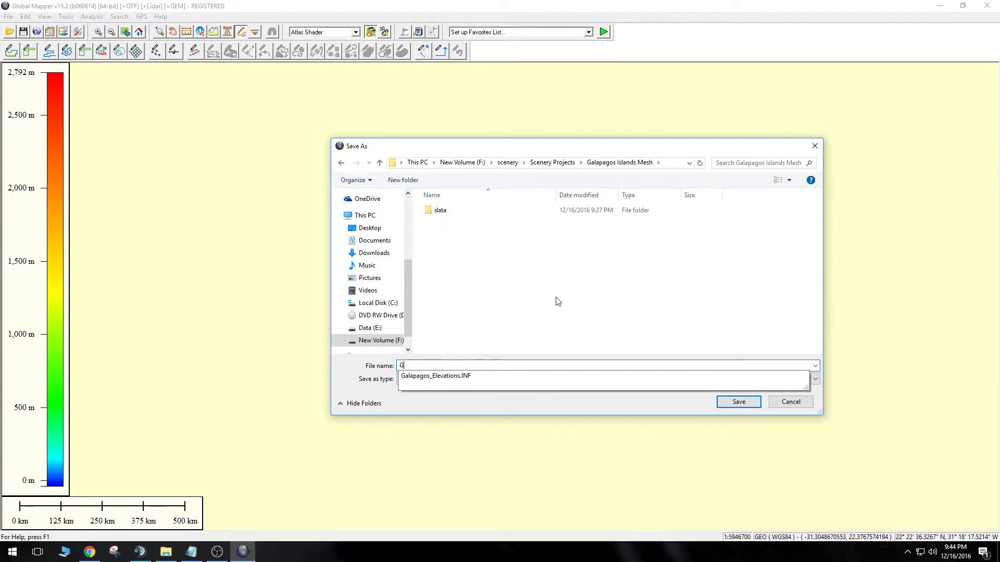
text(_)
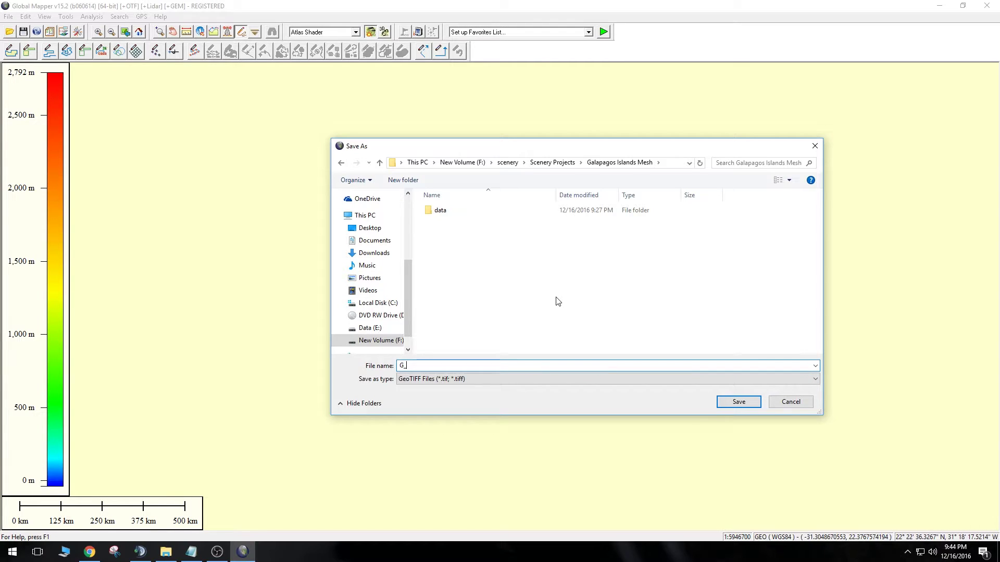
text(38m)
click(737, 404)
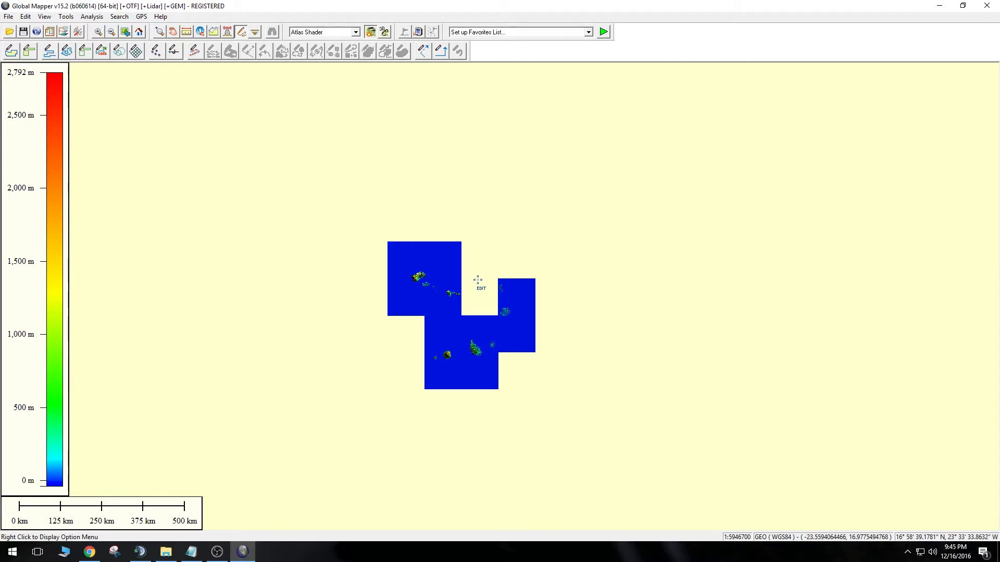
click(940, 5)
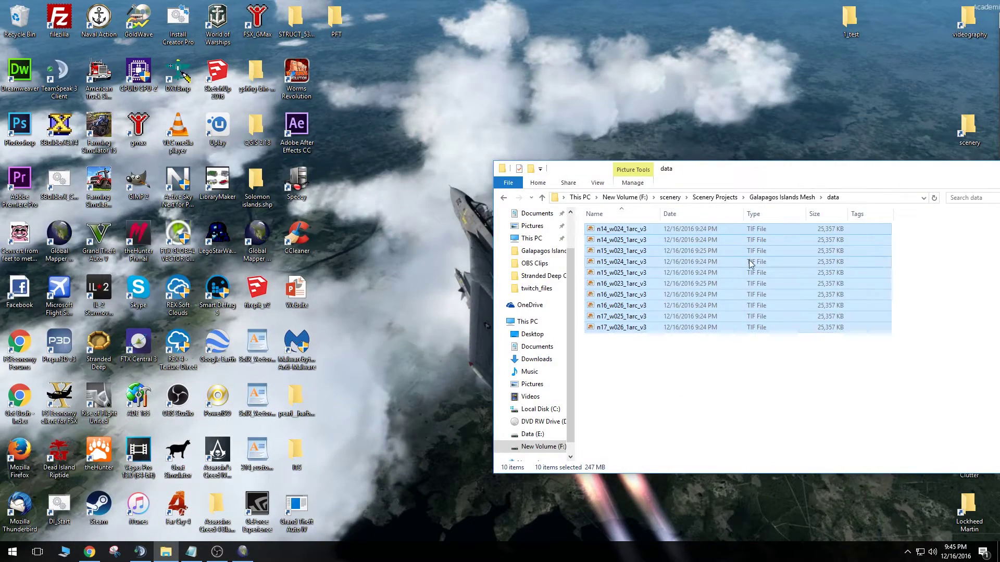
Confirm the 395 MB G_38m TIF sits in Galapagos Islands Mesh, then return to Global Mapper.
click(687, 351)
drag(720, 176, 577, 176)
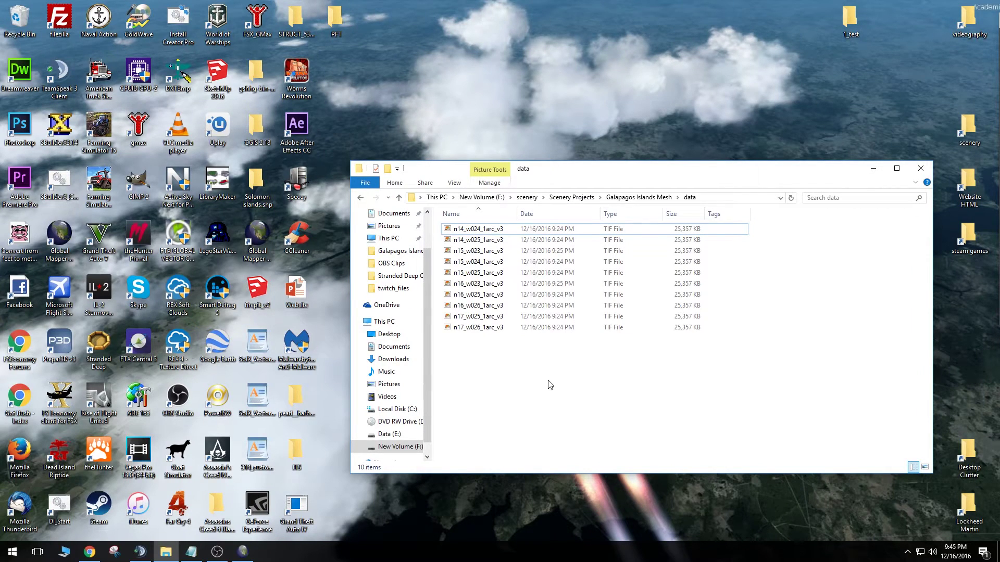
click(667, 199)
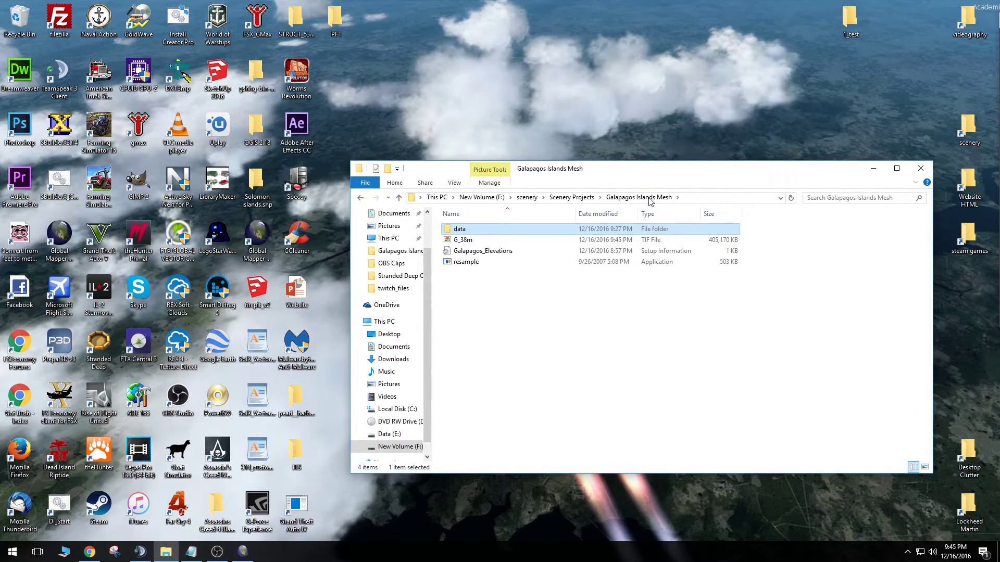
click(468, 243)
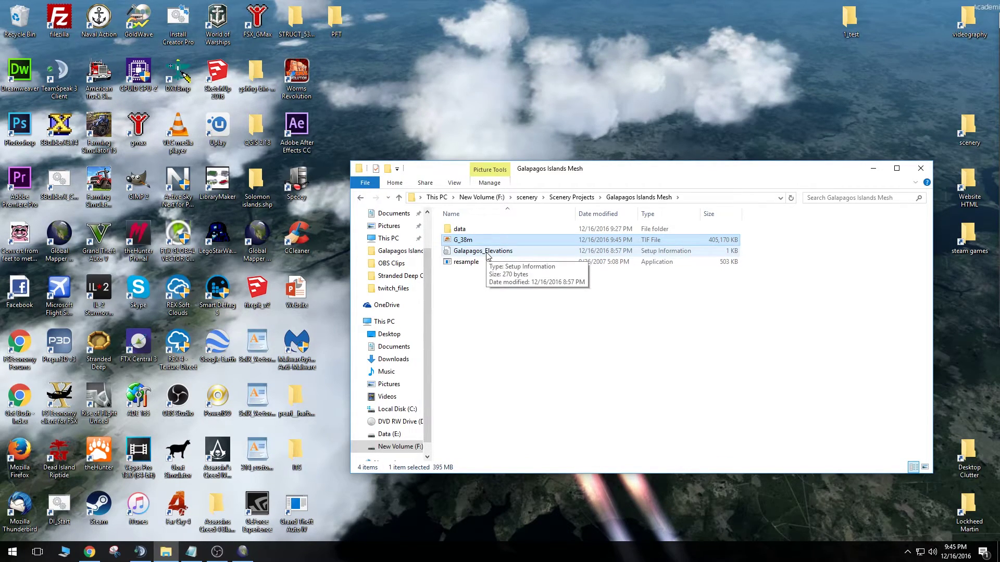
click(243, 552)
Zoom in on the Galapagos islands and switch to the Digitizer Tool.
scroll(497, 296, up, 3)
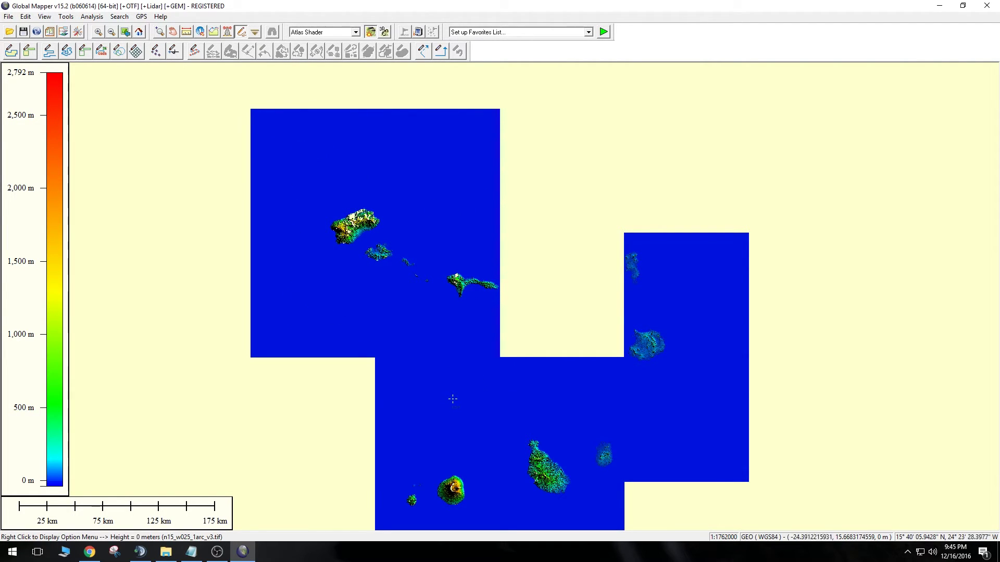
click(241, 32)
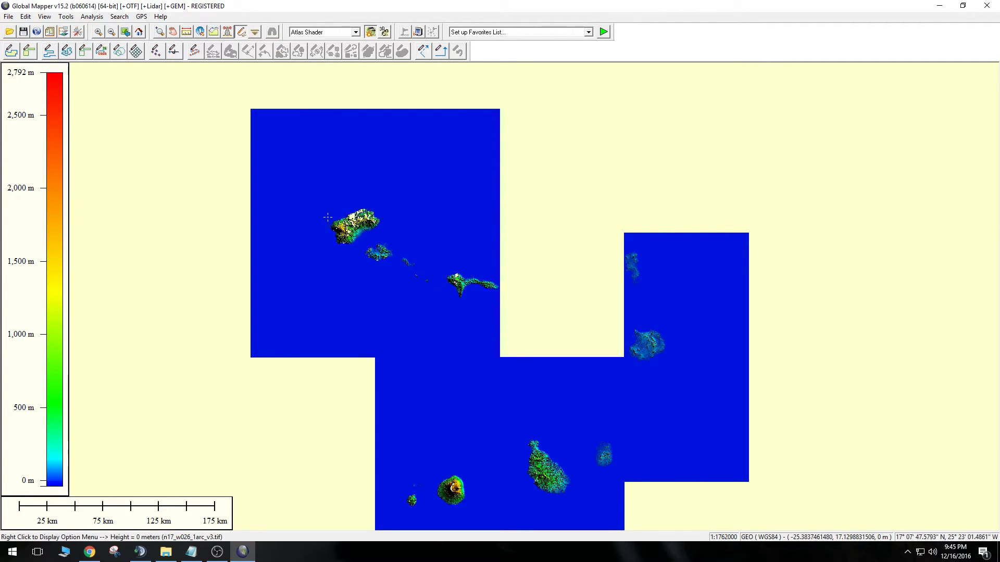
scroll(328, 218, up, 1)
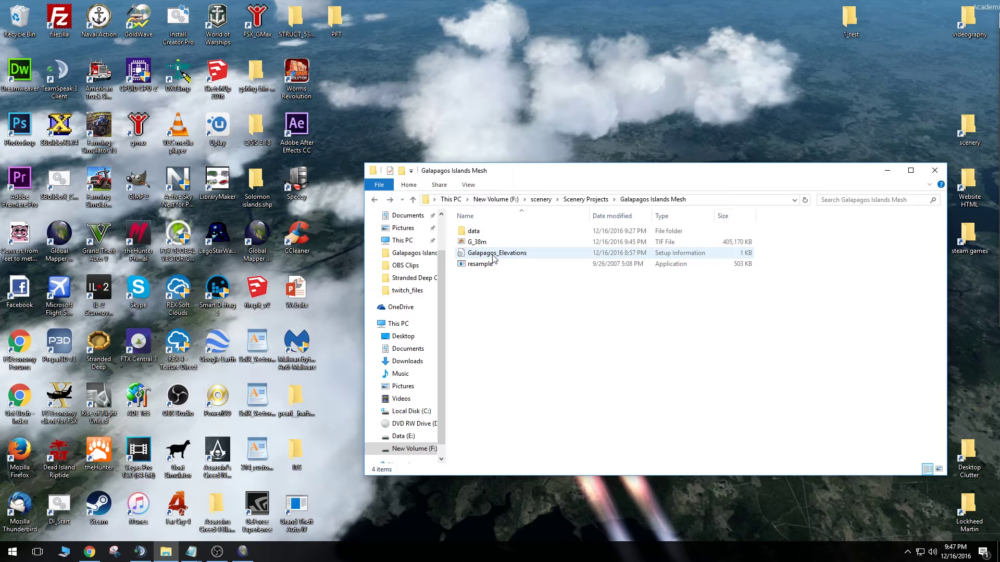
Open Galapagos_Elevations in Notepad to view its SourceFile and BGL destination settings.
double_click(493, 258)
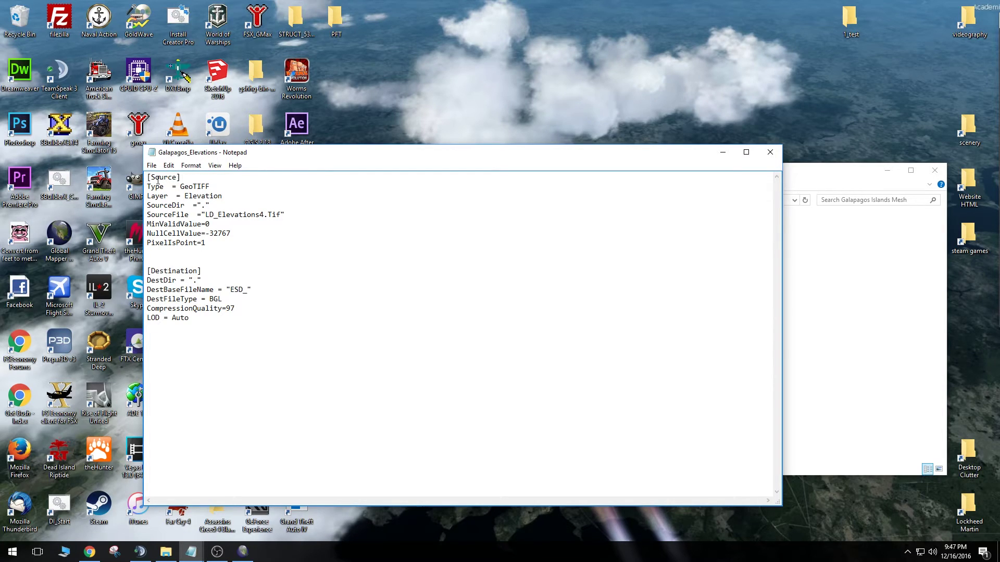
click(908, 297)
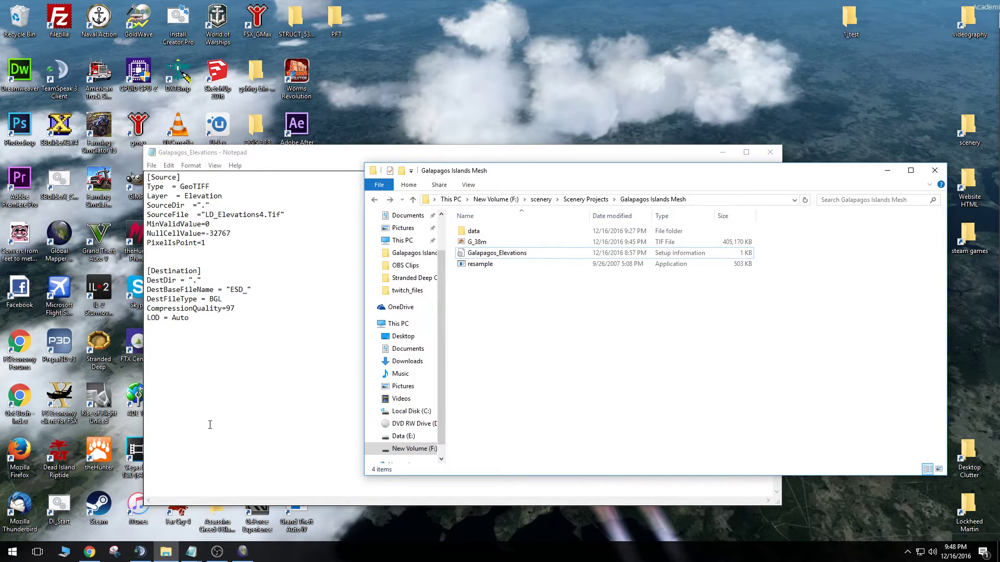
click(191, 551)
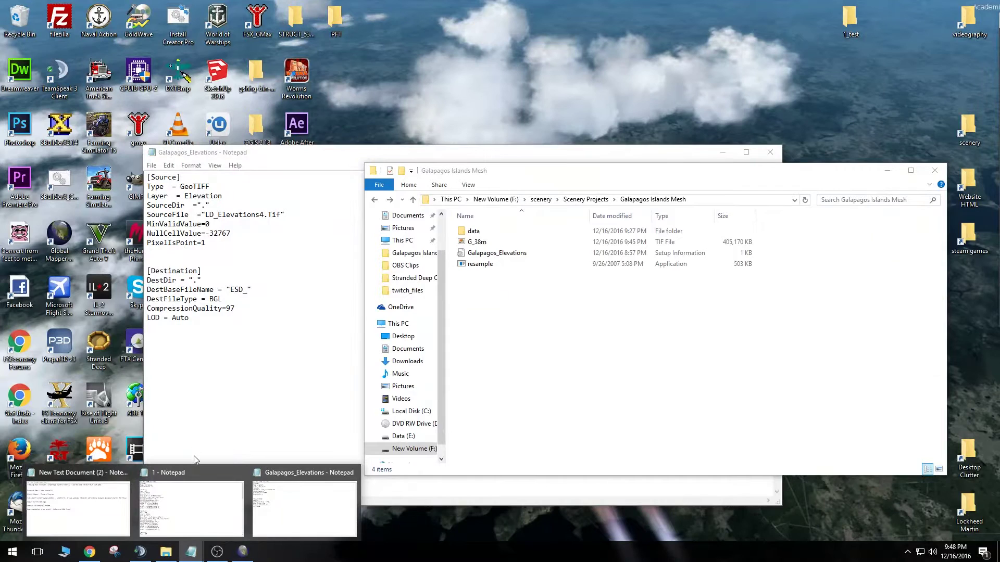
Read through the multi-source example's NumberOfSources = 8 header and [Source] sections, then close it.
click(197, 477)
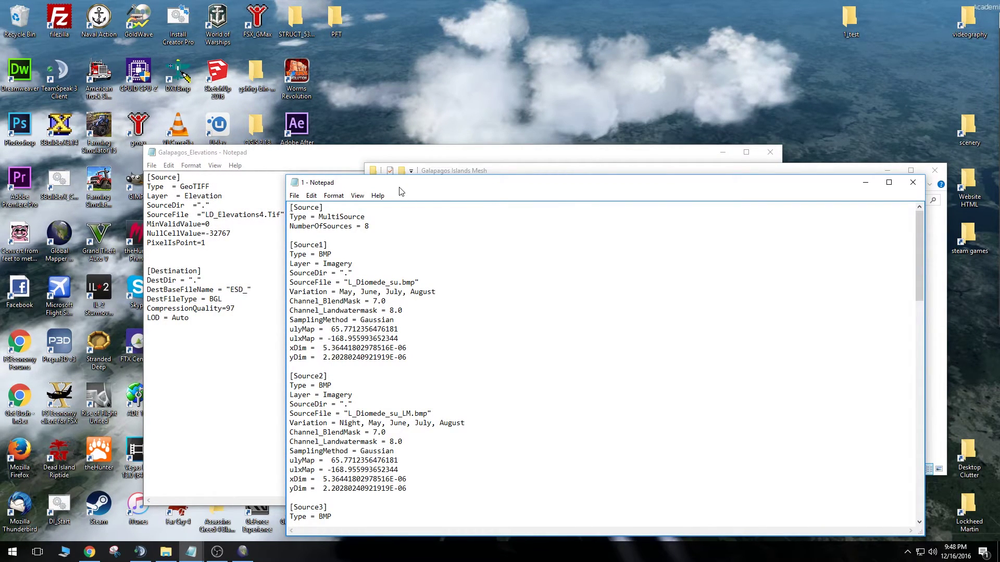
drag(400, 188, 456, 85)
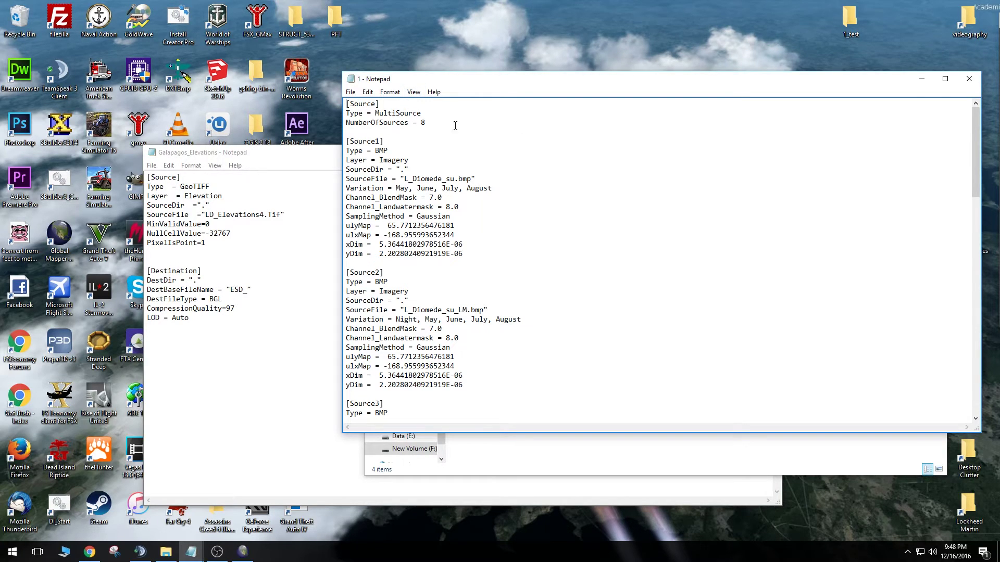
drag(448, 119, 319, 94)
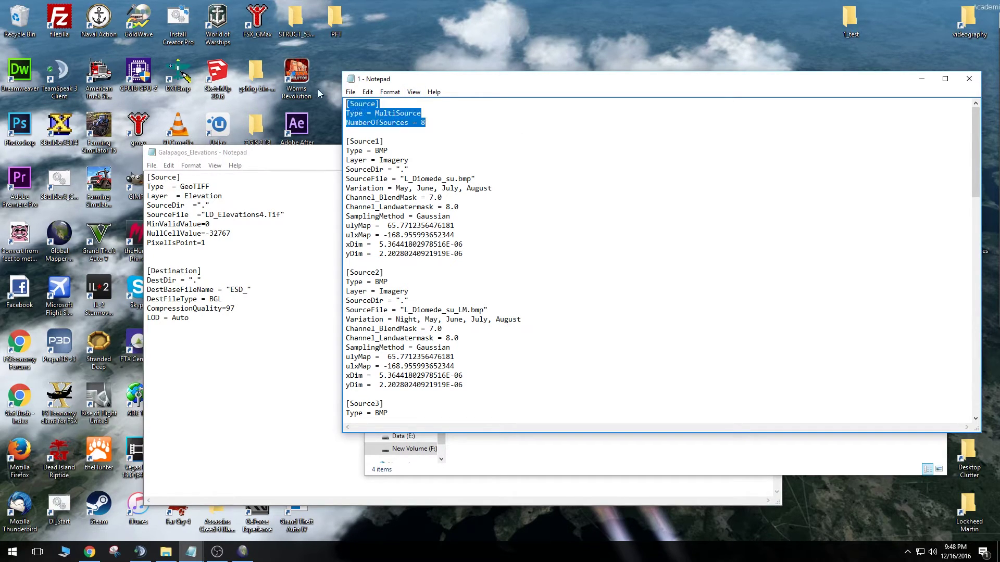
click(435, 123)
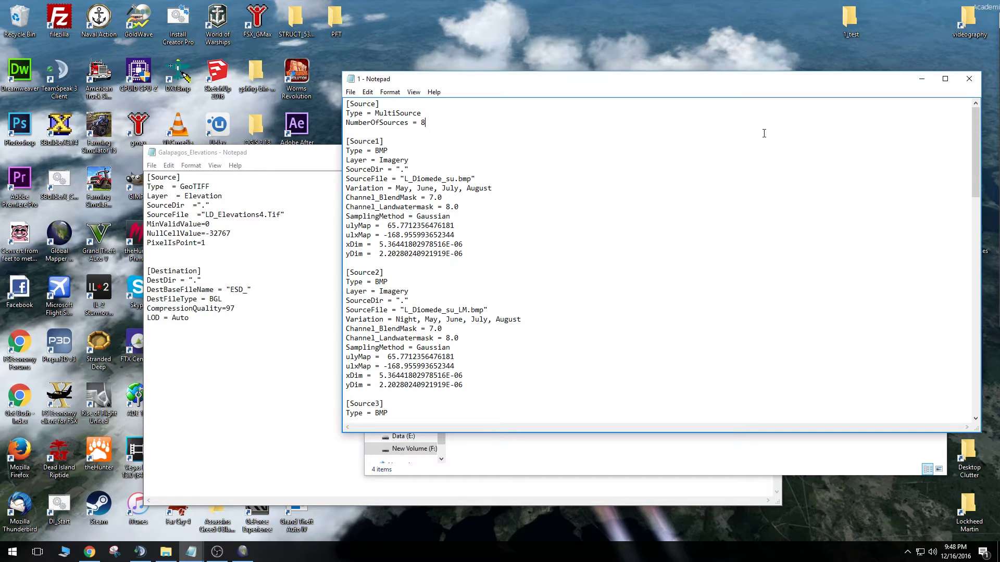
drag(975, 151, 976, 375)
drag(384, 244, 346, 244)
click(375, 244)
drag(975, 370, 966, 119)
click(425, 120)
click(969, 79)
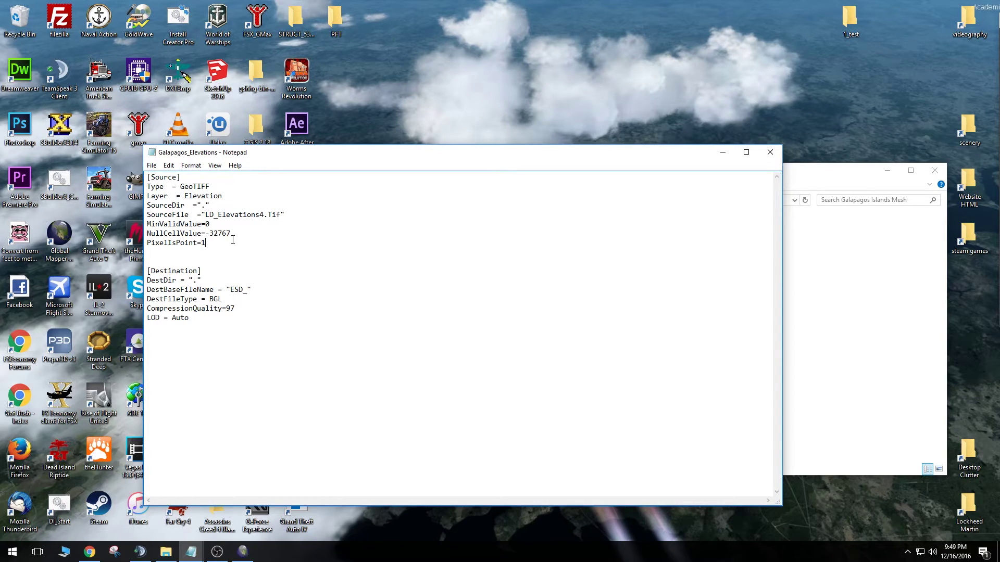
Replace LD_Elevations in the SourceFile line with the copied G_38m file name.
key(alt+Tab)
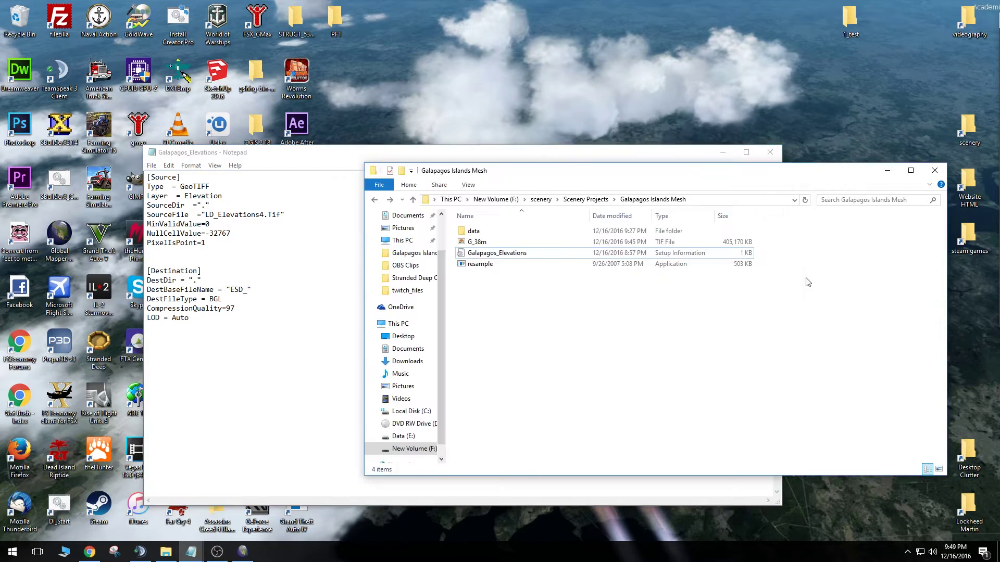
click(477, 243)
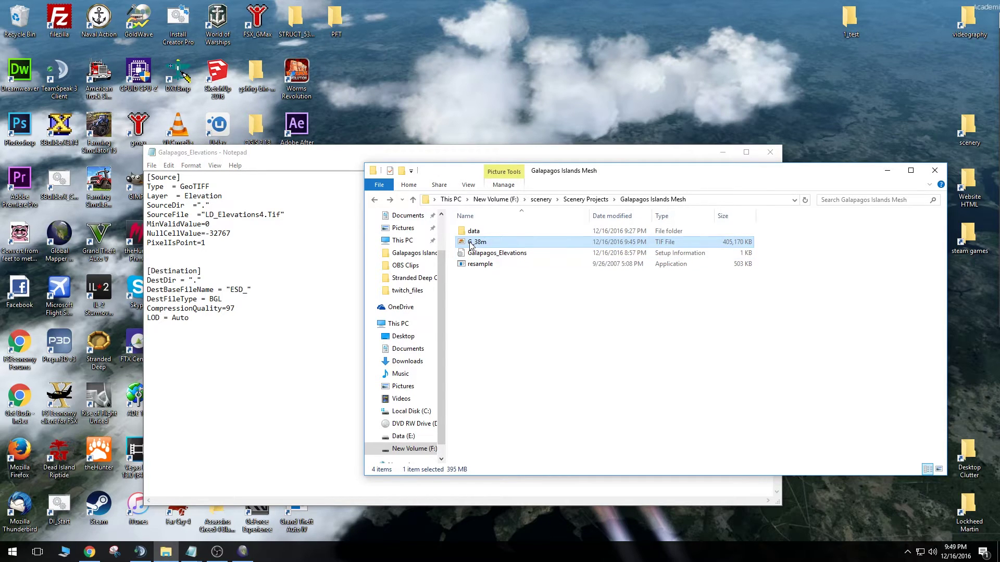
right_click(470, 245)
click(500, 276)
click(297, 317)
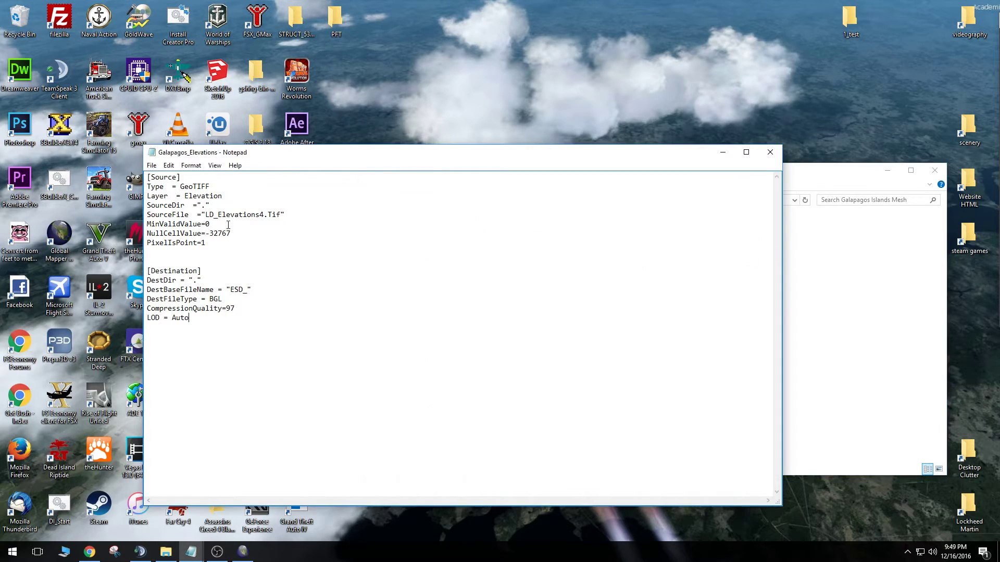
drag(206, 214, 260, 214)
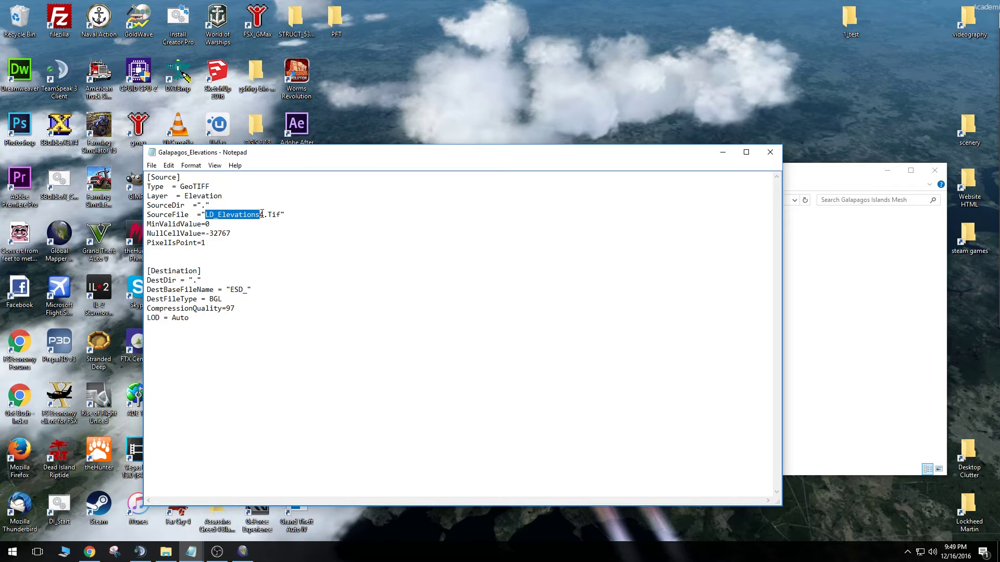
right_click(260, 214)
click(290, 259)
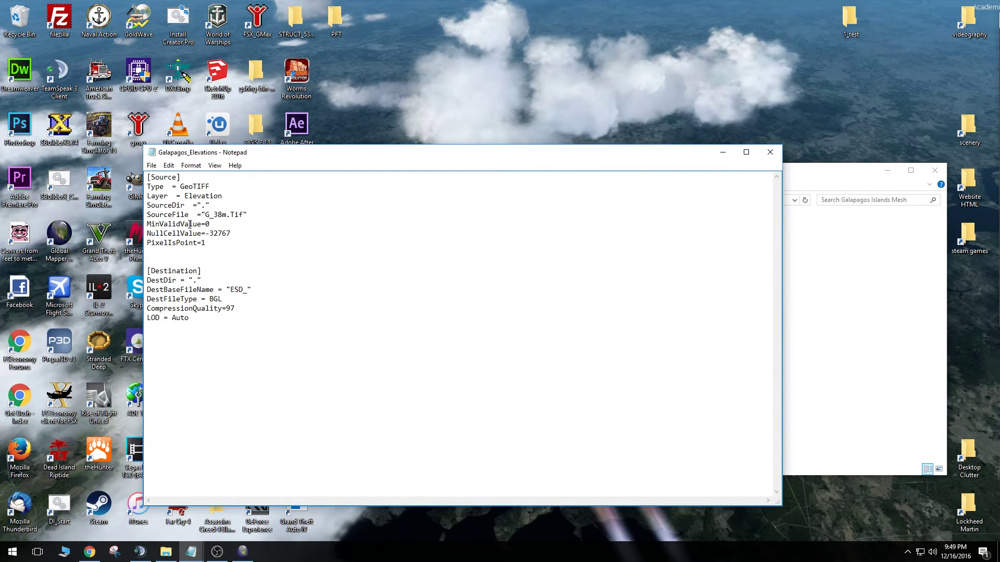
click(216, 224)
Highlight the PixelIsPoint=1 setting and bring up the Terrain and Scenery reference in Chrome.
drag(148, 245, 207, 244)
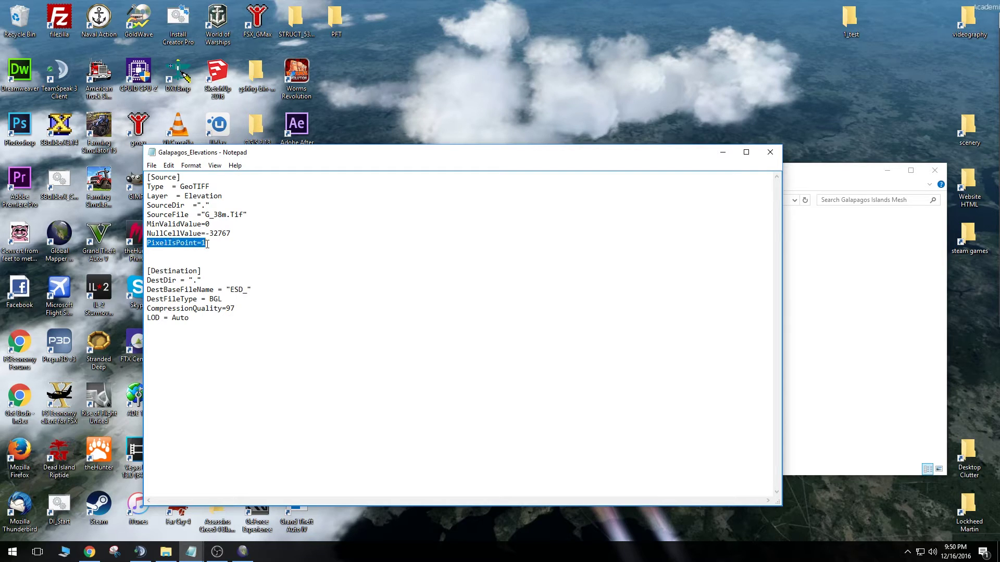
click(219, 242)
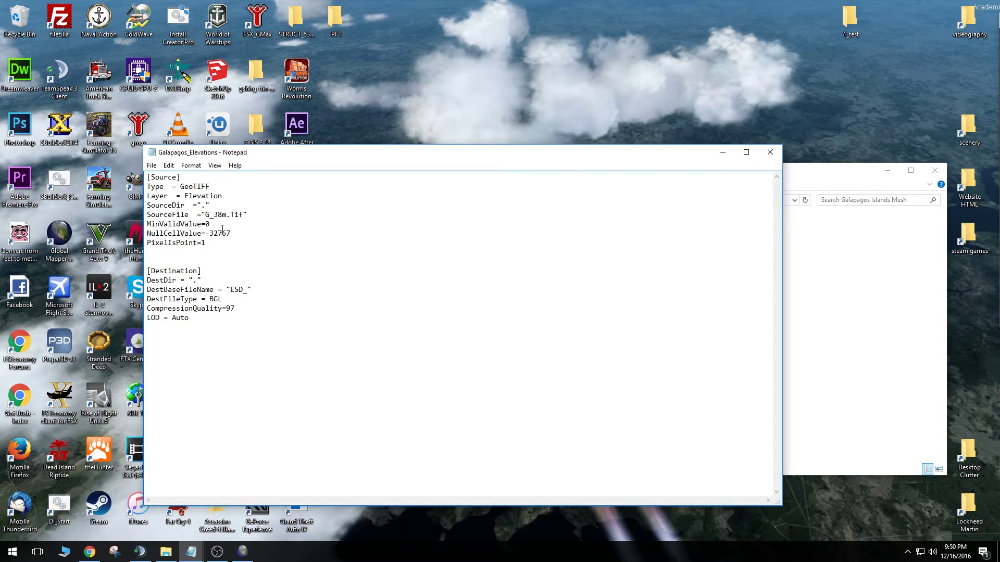
click(89, 552)
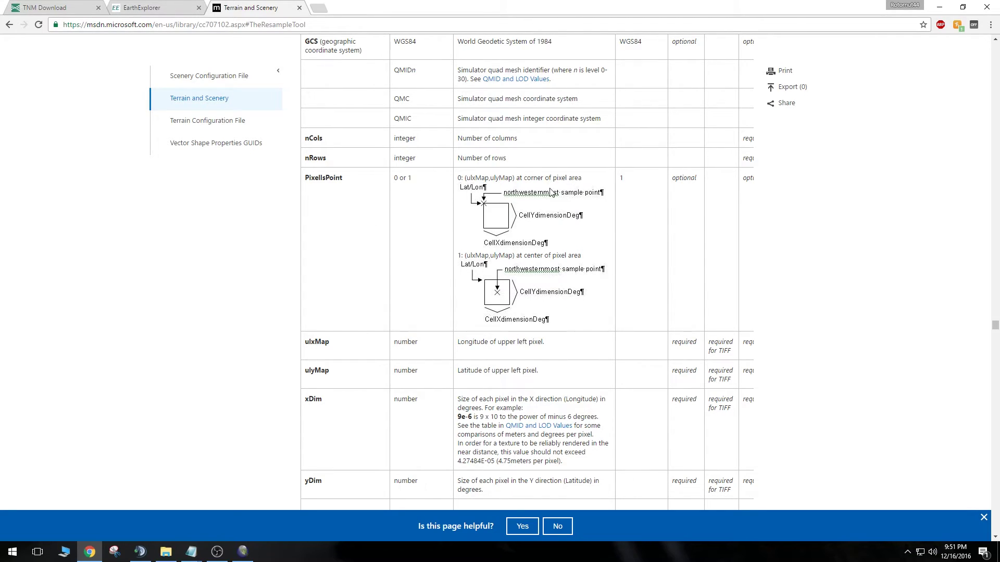
Read the PixelIsPoint entry, then minimize Chrome to return to the Galapagos_Elevations file.
click(939, 7)
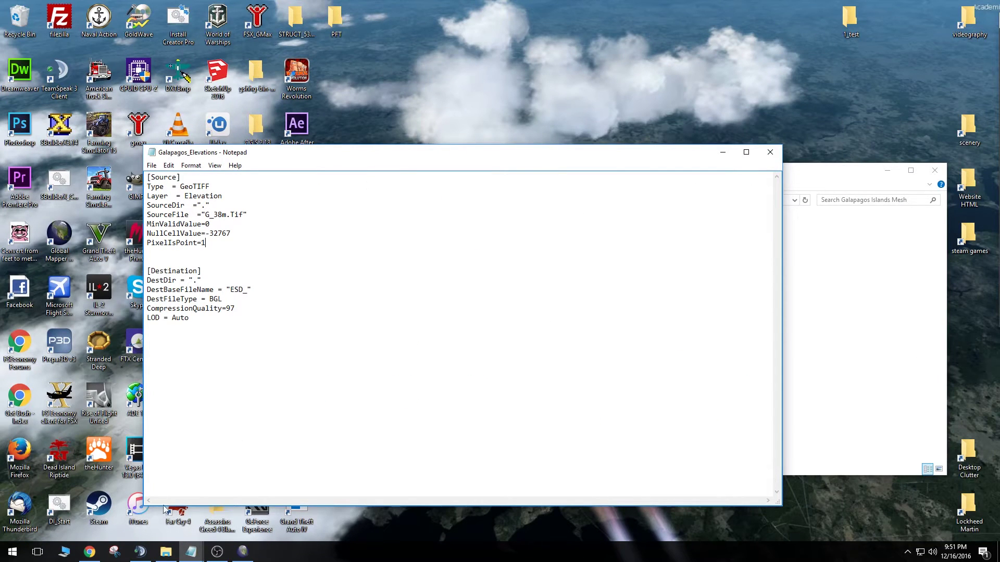
click(229, 558)
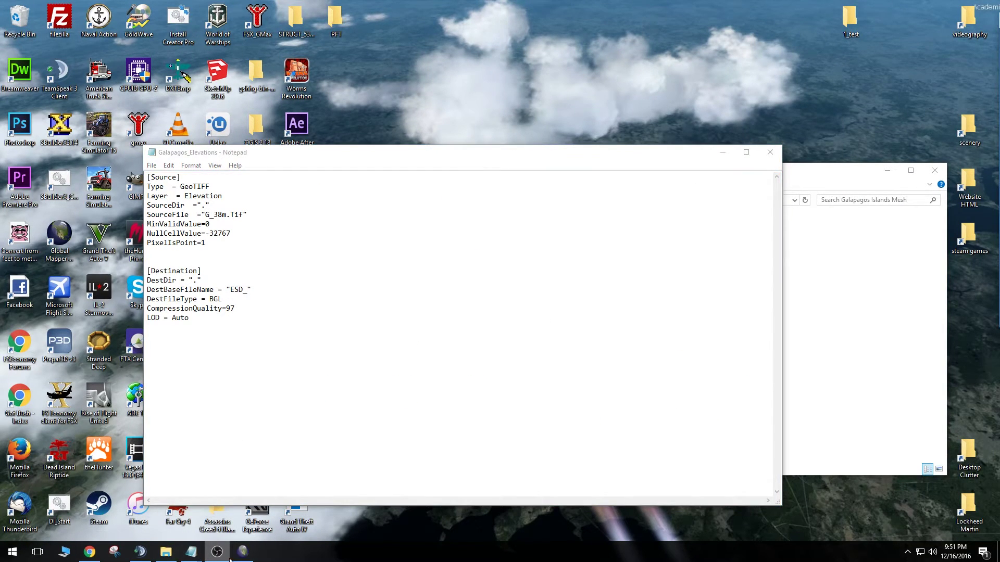
Read the n14_w024_1arc_v3.tif tile's metadata in the Control Center, then close both windows.
click(243, 552)
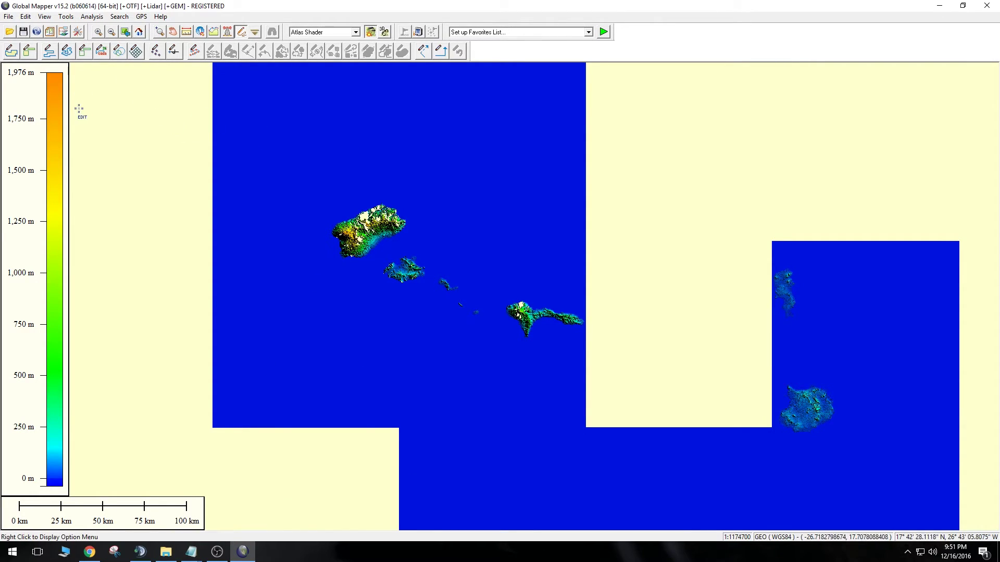
click(66, 16)
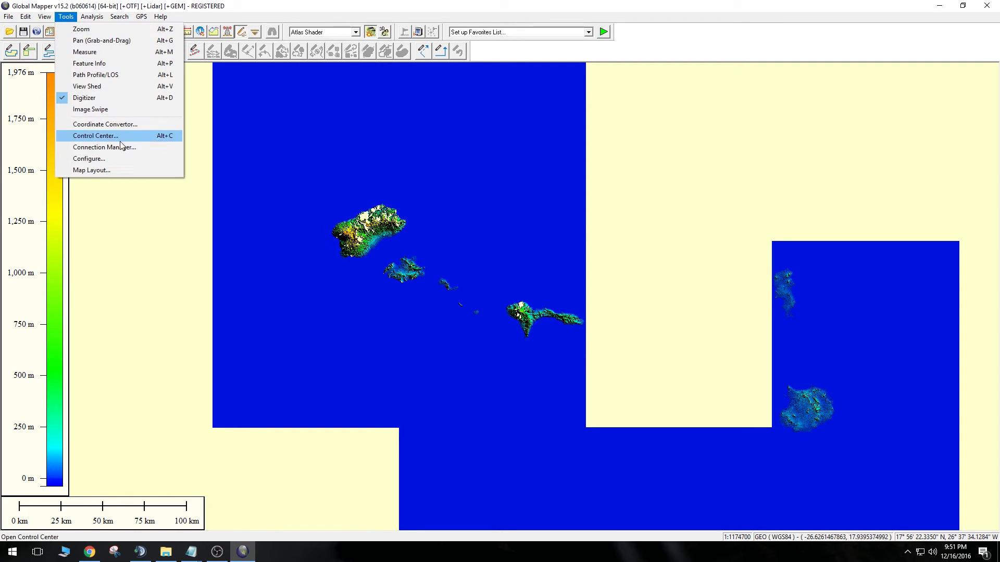
click(105, 137)
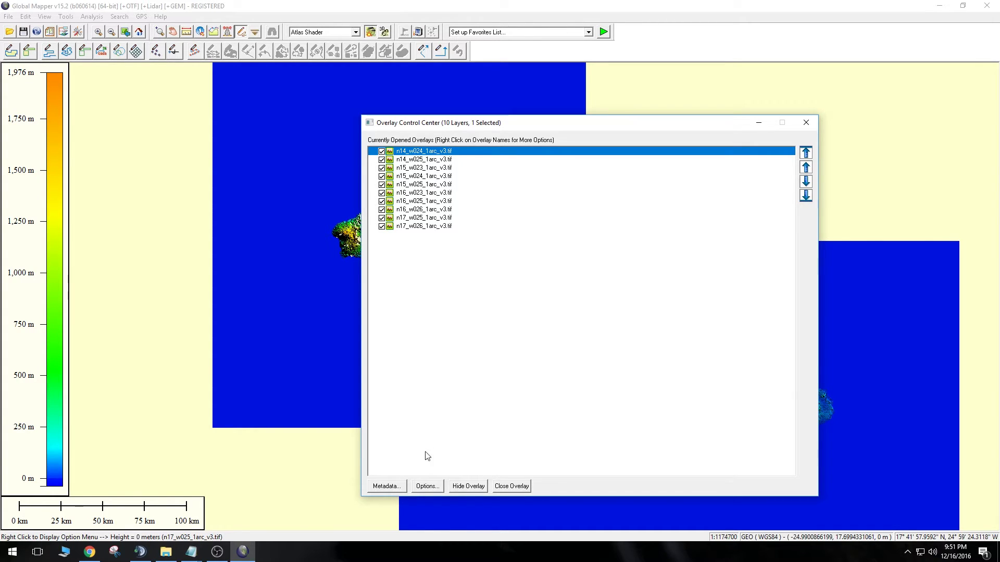
drag(450, 228, 442, 154)
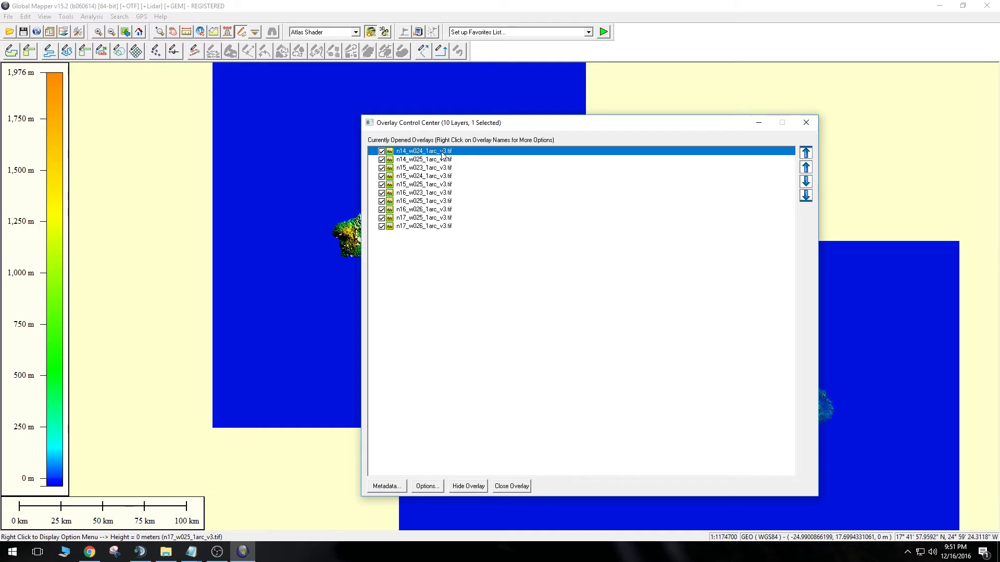
click(394, 487)
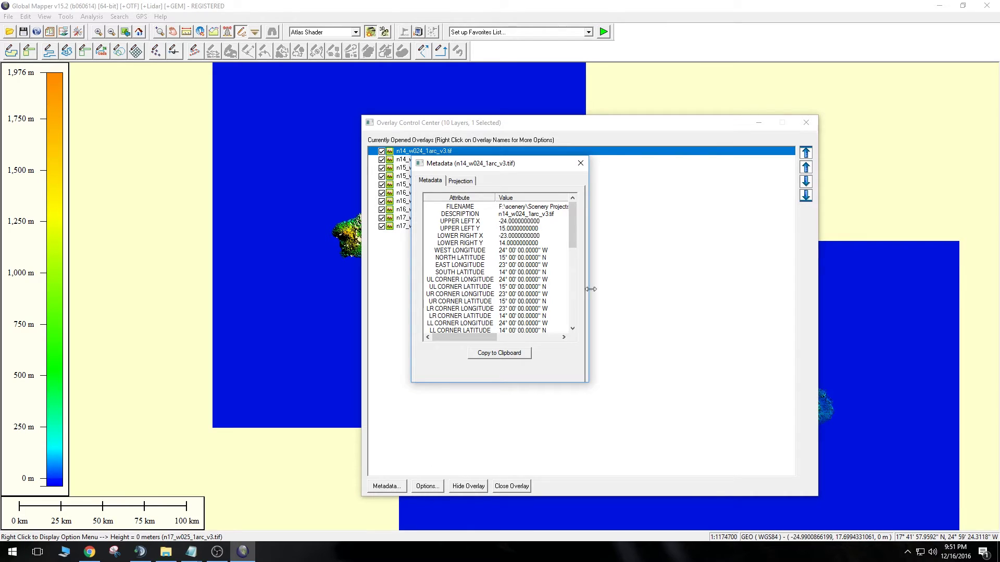
drag(571, 224, 573, 331)
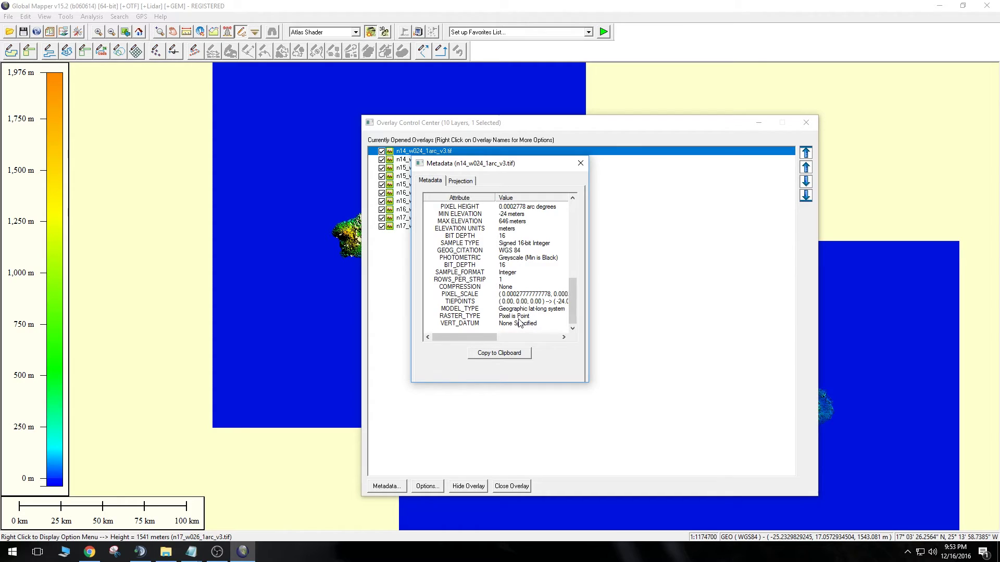
click(582, 165)
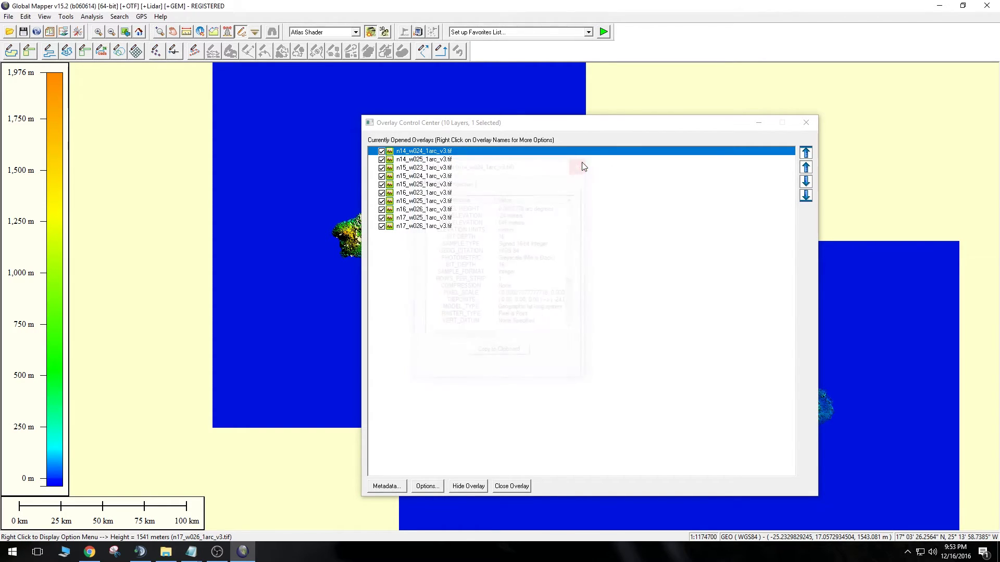
click(806, 125)
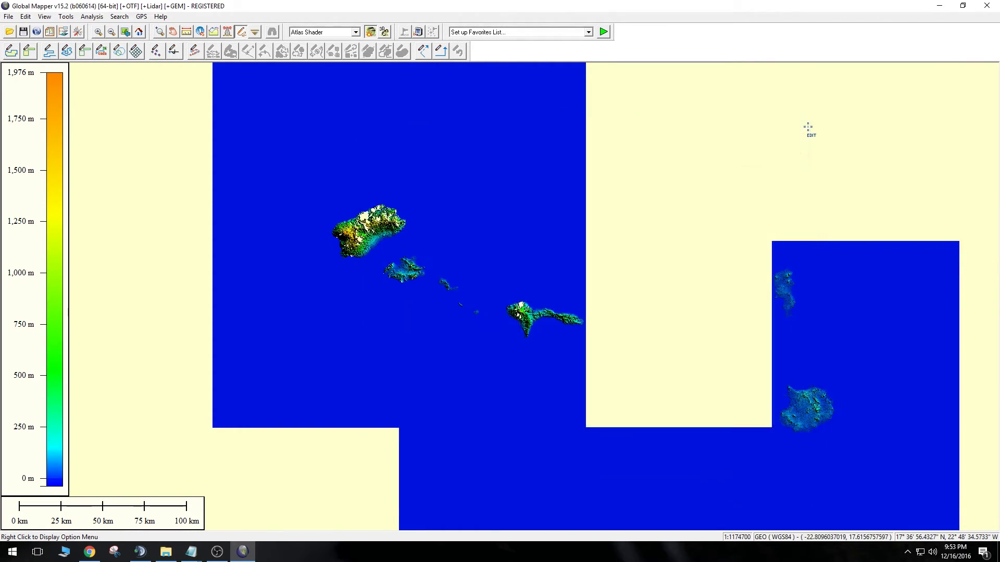
Minimize Global Mapper and arrange the Galapagos_Elevations Notepad window over the project folder.
click(944, 5)
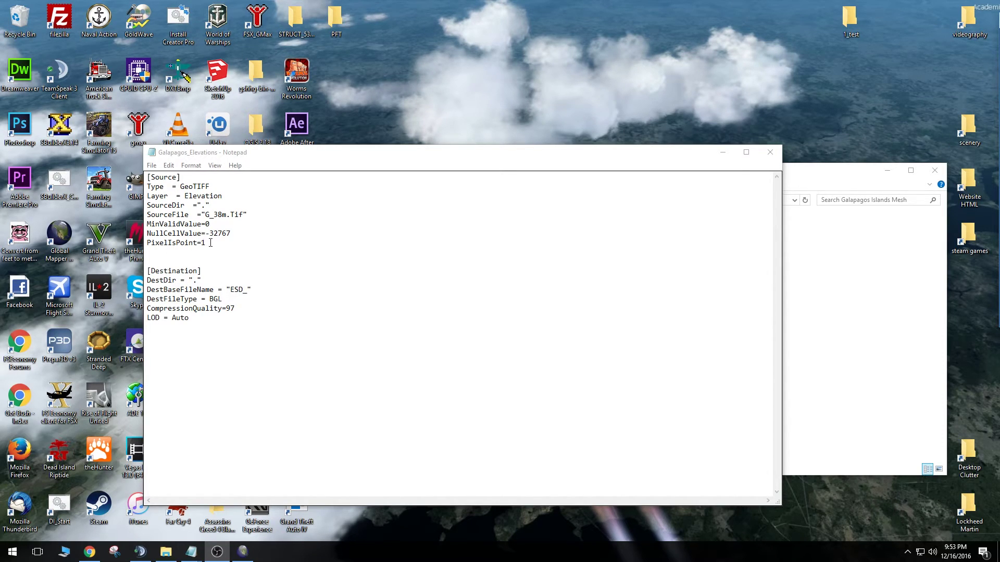
click(211, 243)
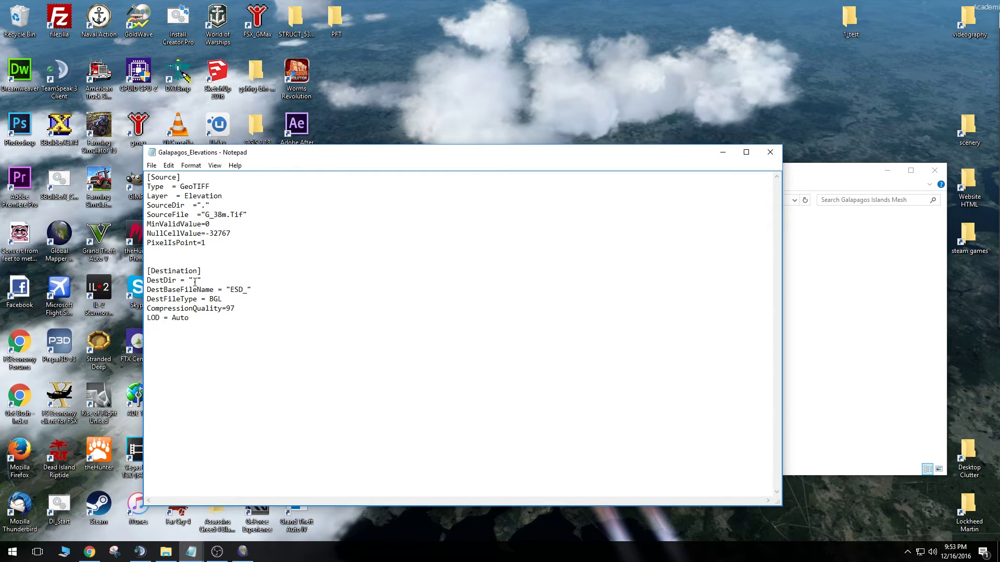
drag(432, 157, 303, 135)
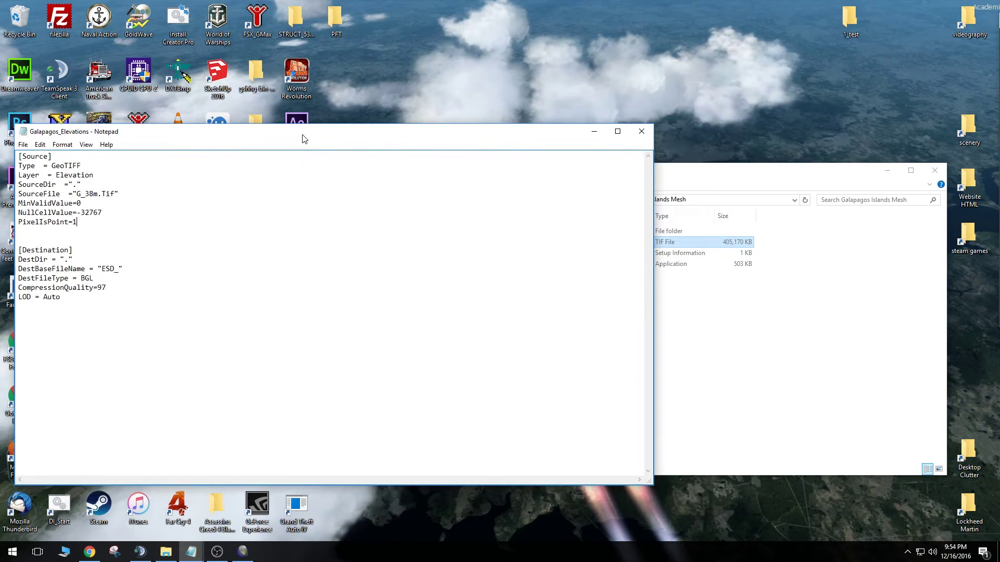
click(679, 327)
click(679, 326)
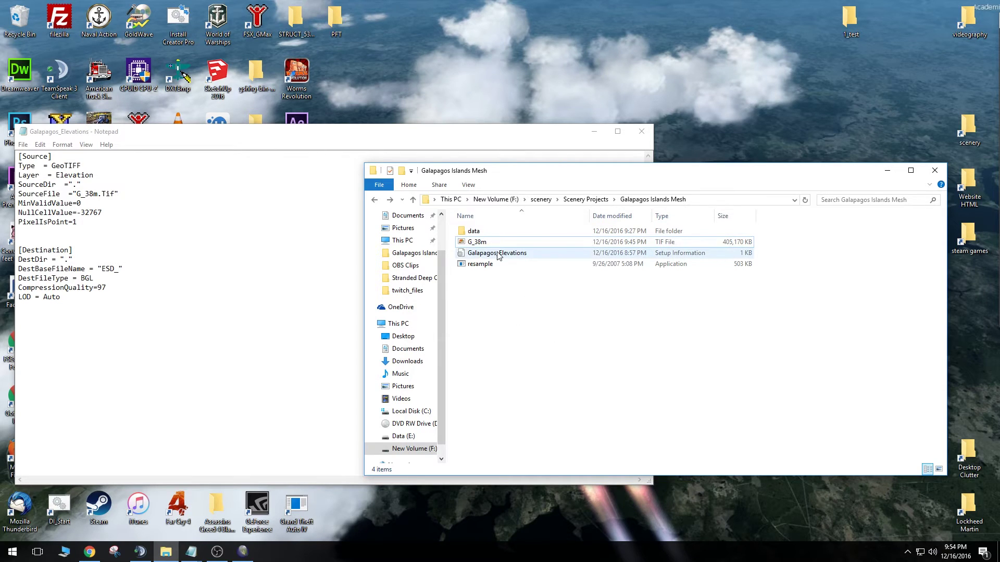
drag(490, 306, 559, 342)
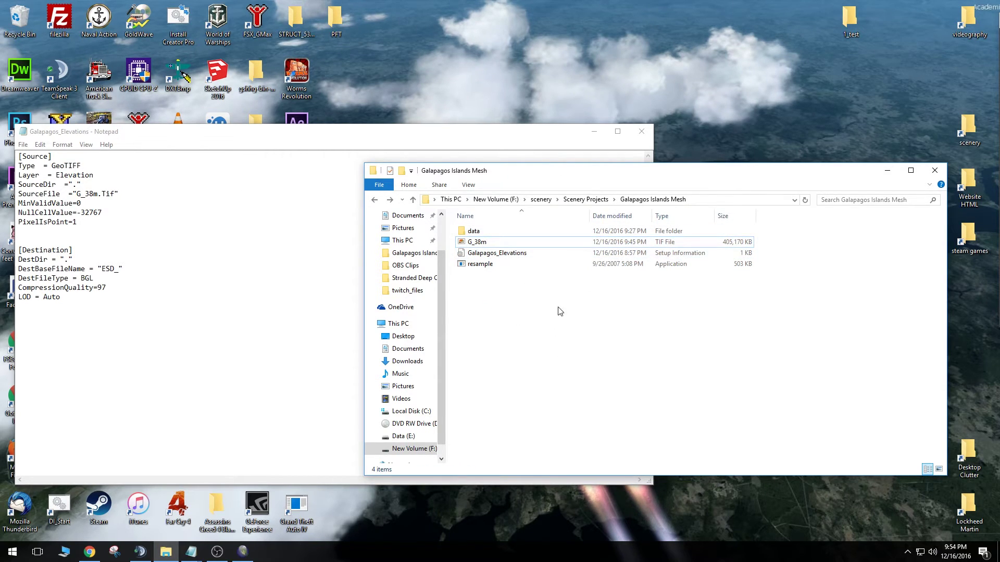
drag(445, 137, 630, 158)
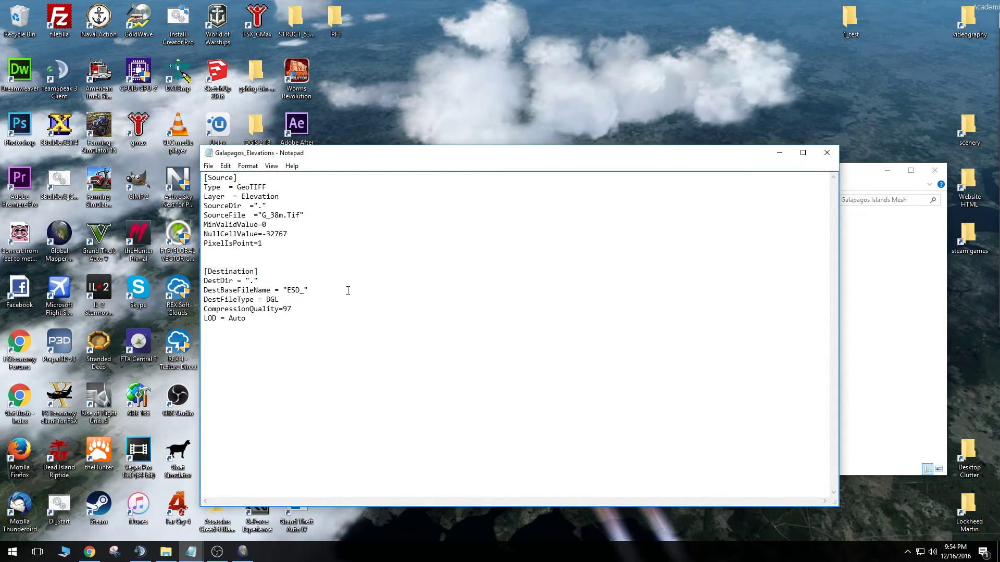
Set DestBaseFileName to ESD_Galapagos_38m, then save and close the file.
text(Galapagos_38m)
click(382, 290)
click(826, 153)
click(472, 287)
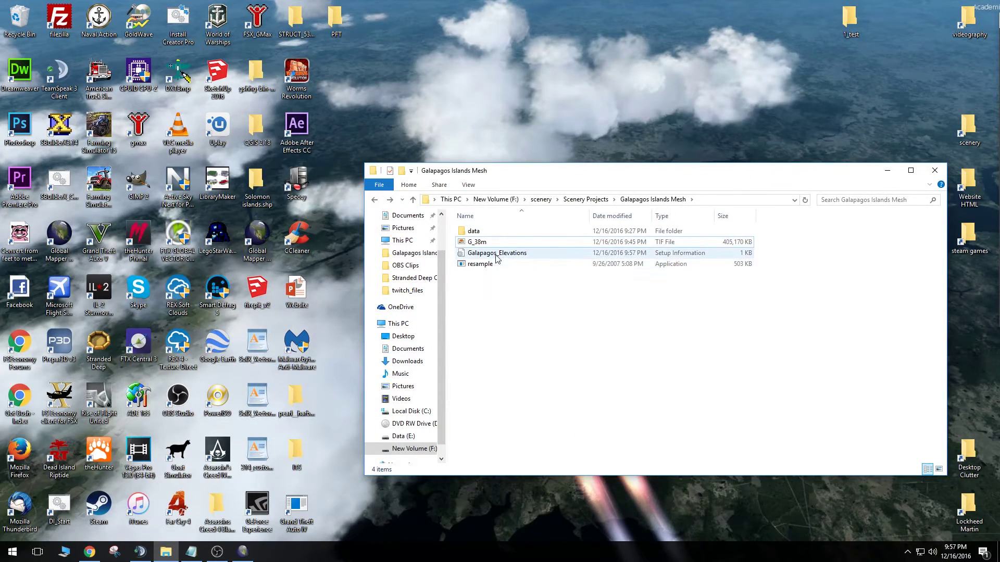
Drop Galapagos_Elevations.inf onto resample.exe and let it compile ESD_Galapagos_38m.bgl.
drag(487, 253, 501, 264)
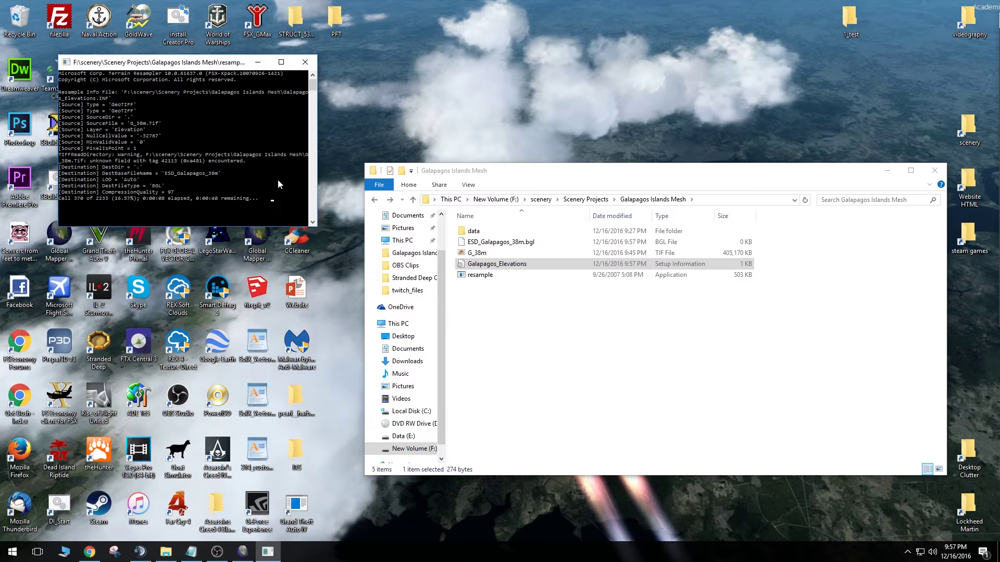
drag(316, 177, 527, 178)
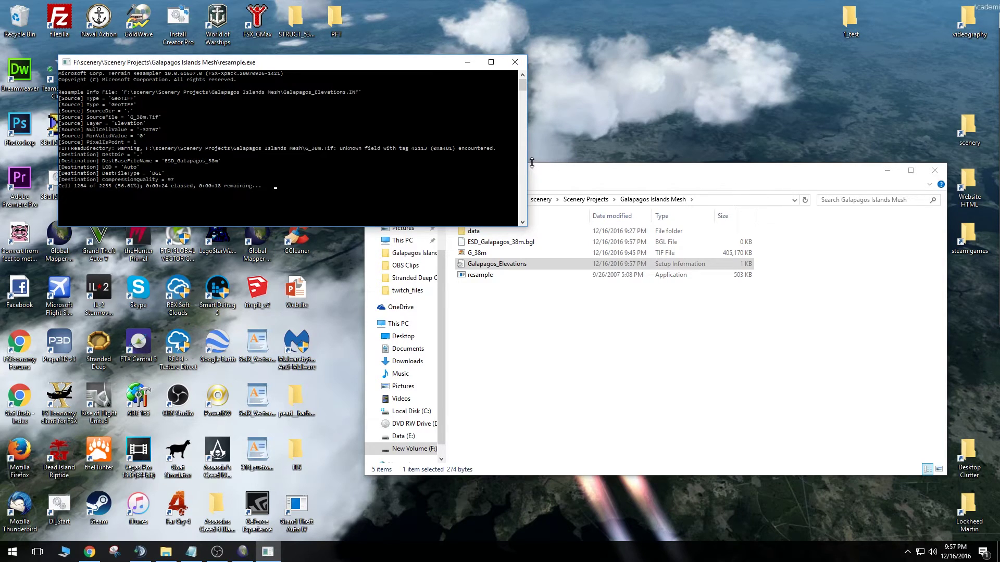
drag(526, 162, 300, 162)
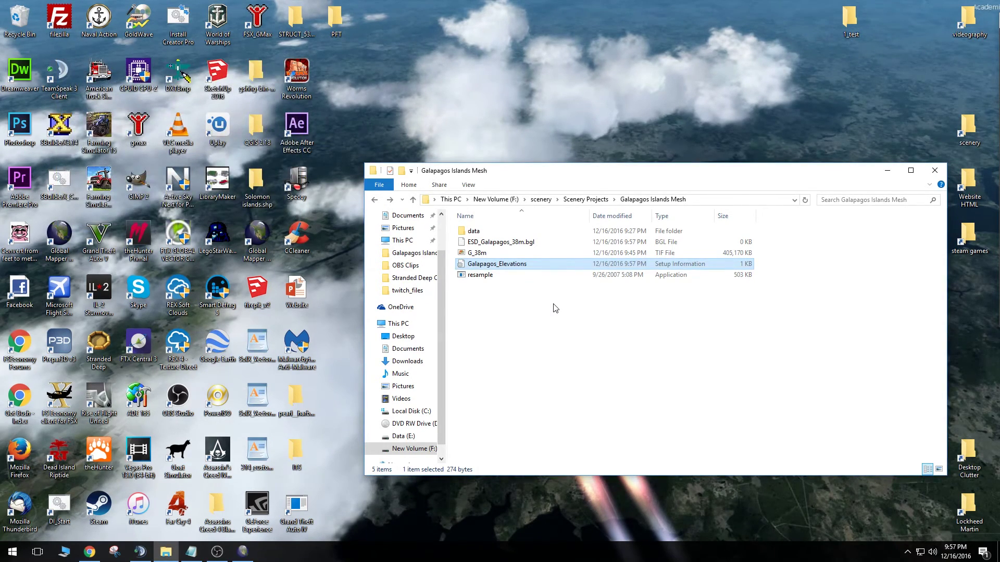
Select the new ESD_Galapagos_38m.bgl mesh file and move the project folder window higher.
click(513, 246)
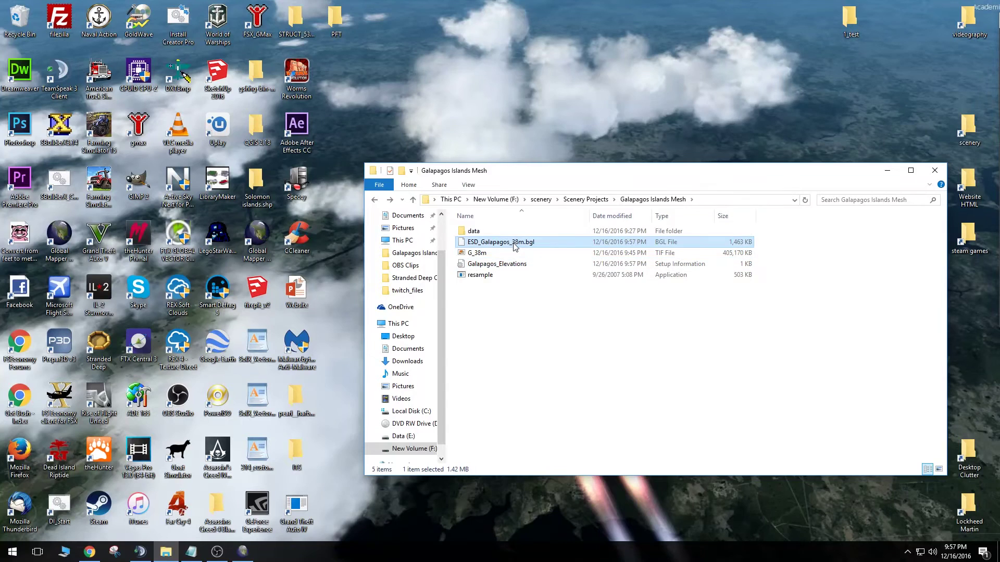
click(585, 334)
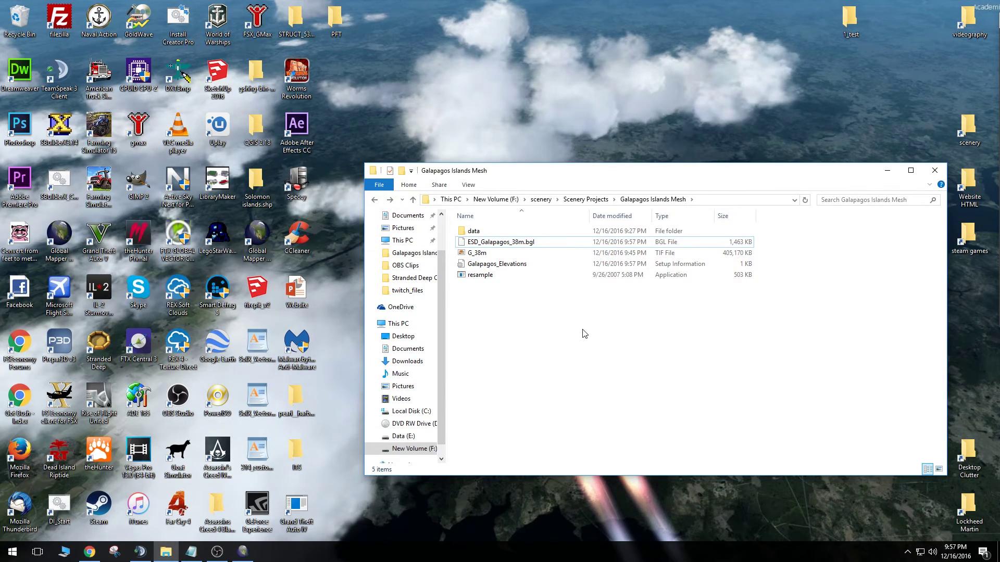
click(510, 246)
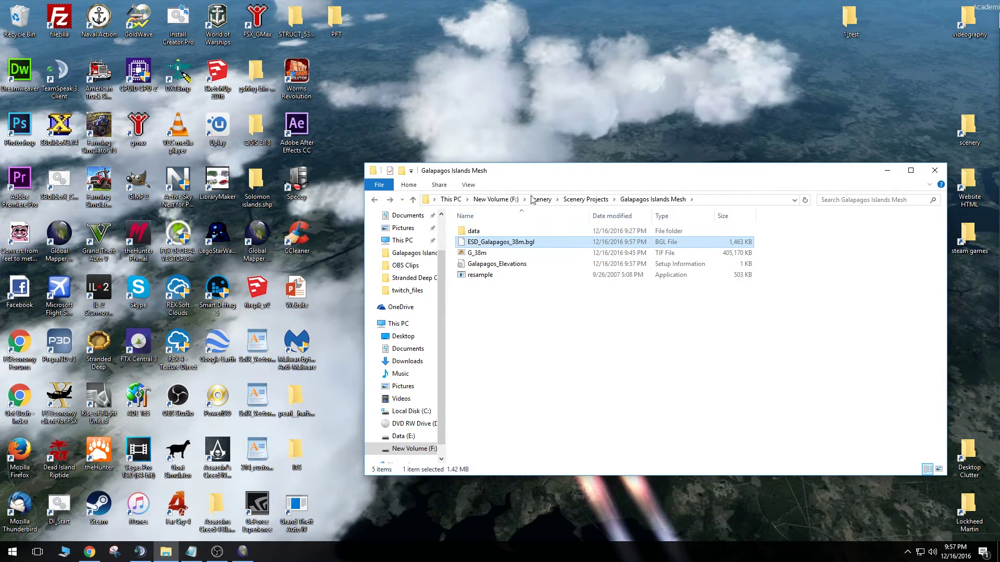
drag(537, 177, 514, 95)
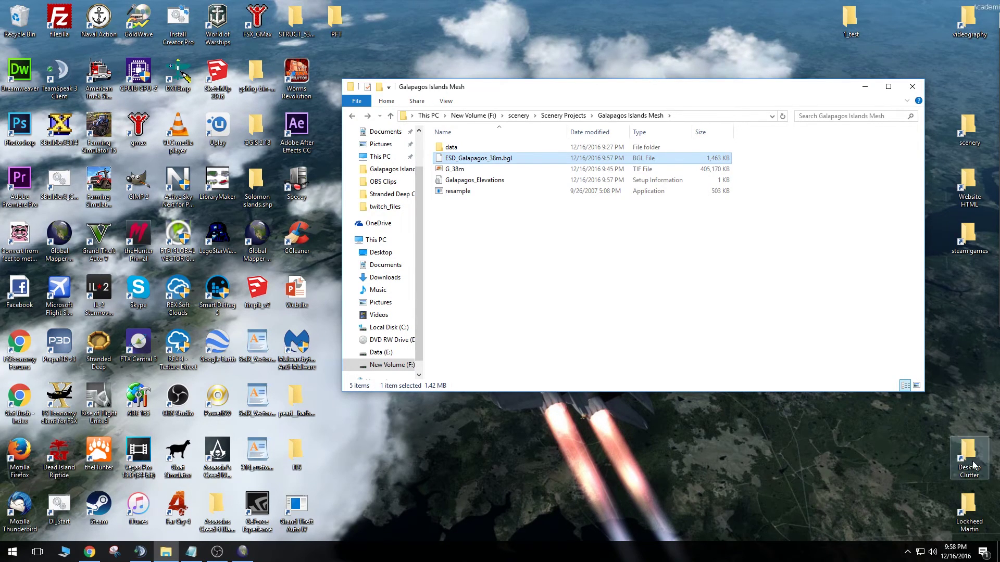
Browse to scenery > Microsoft Flight Simulator X SDK > SDK > Environment Kit > Terrain SDK and launch TmfViewer.
double_click(970, 513)
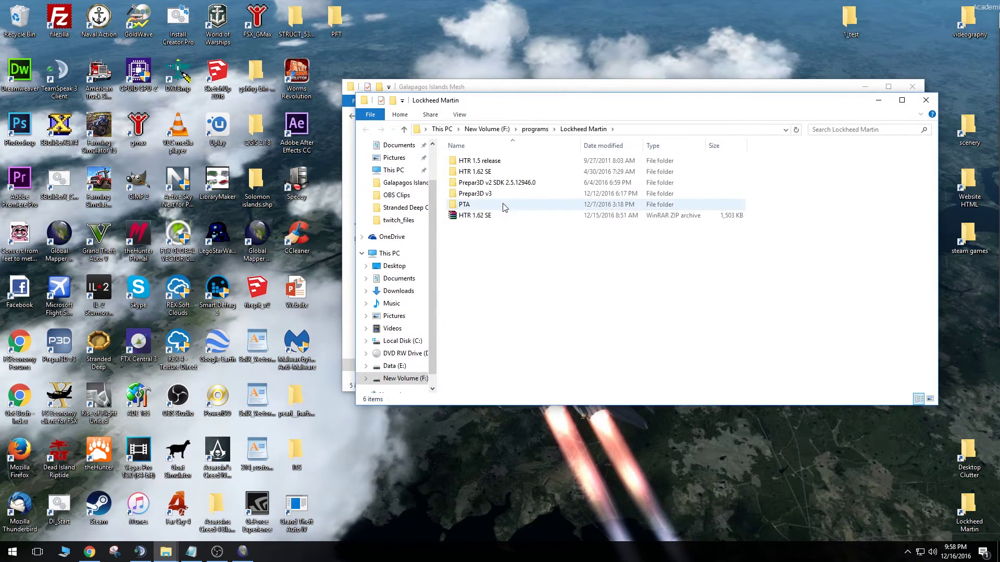
key(ctrl+w)
double_click(970, 141)
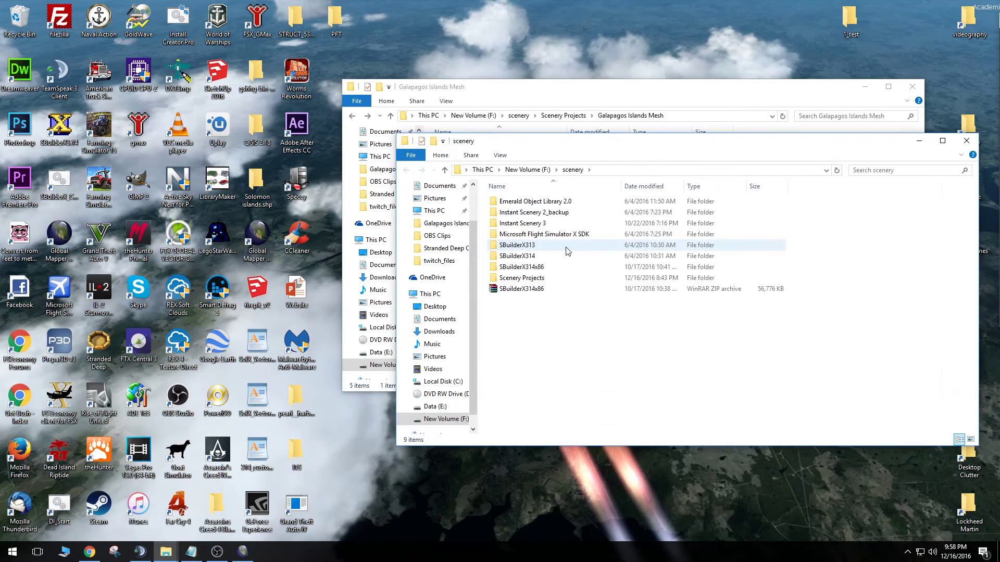
double_click(562, 235)
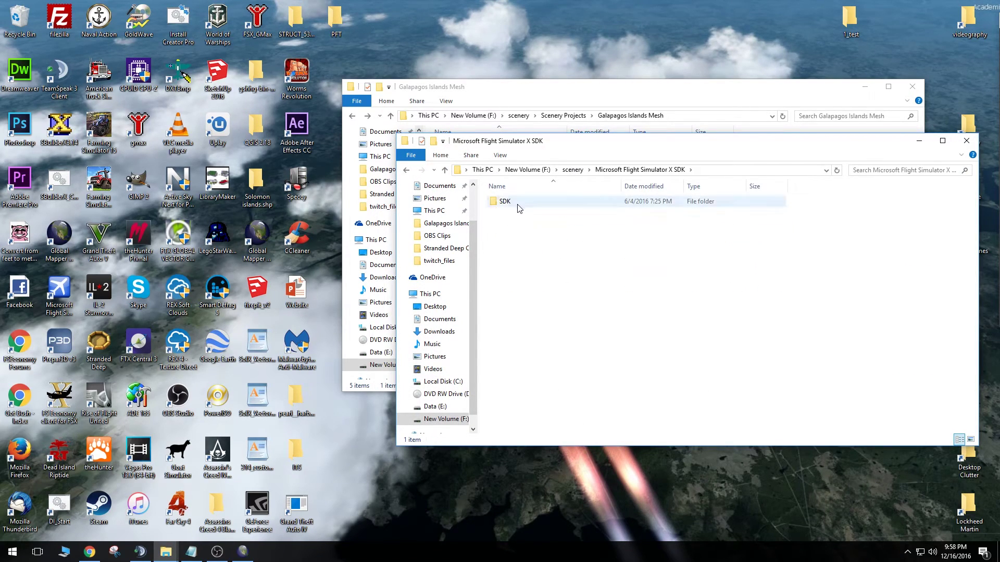
double_click(506, 201)
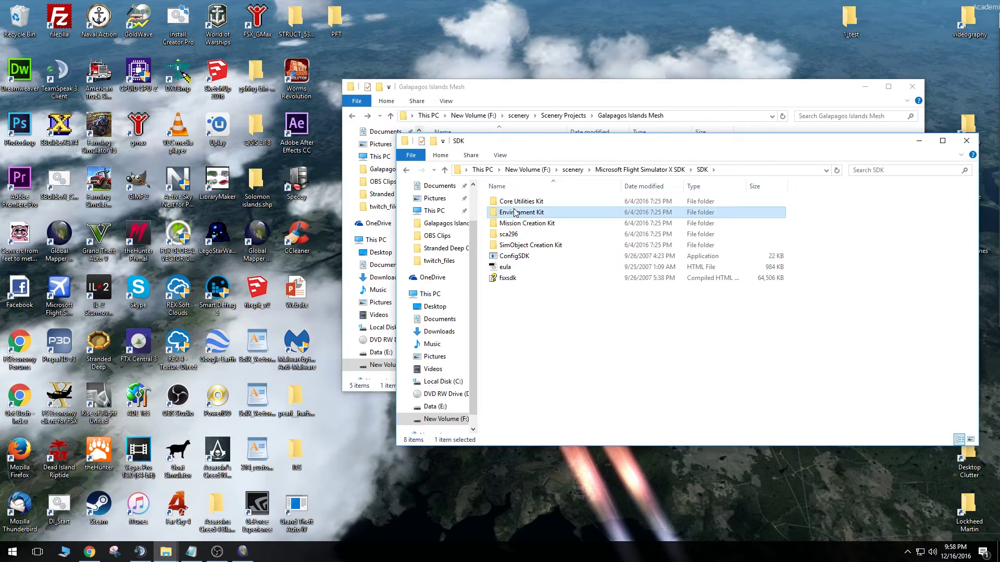
double_click(518, 212)
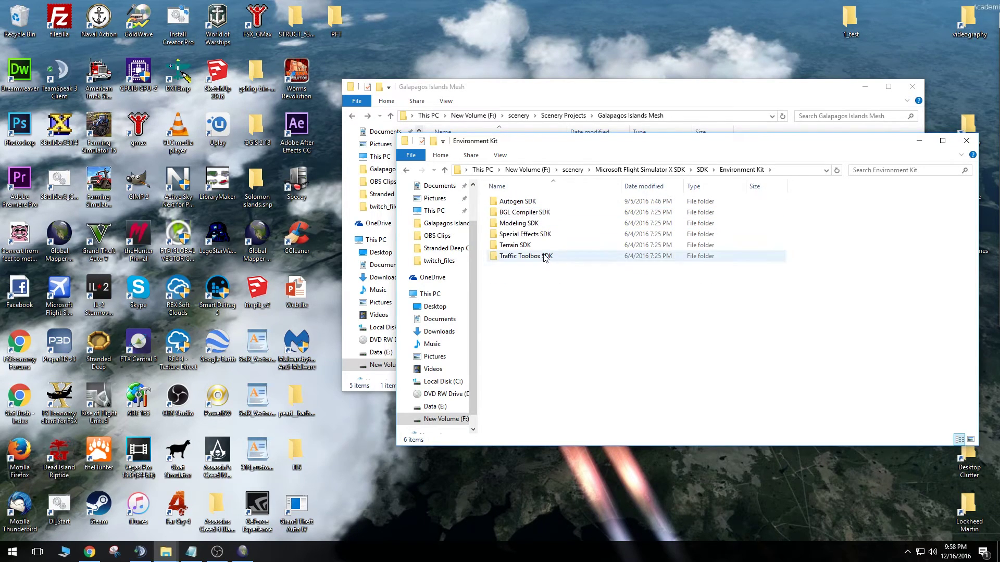
double_click(518, 245)
double_click(514, 257)
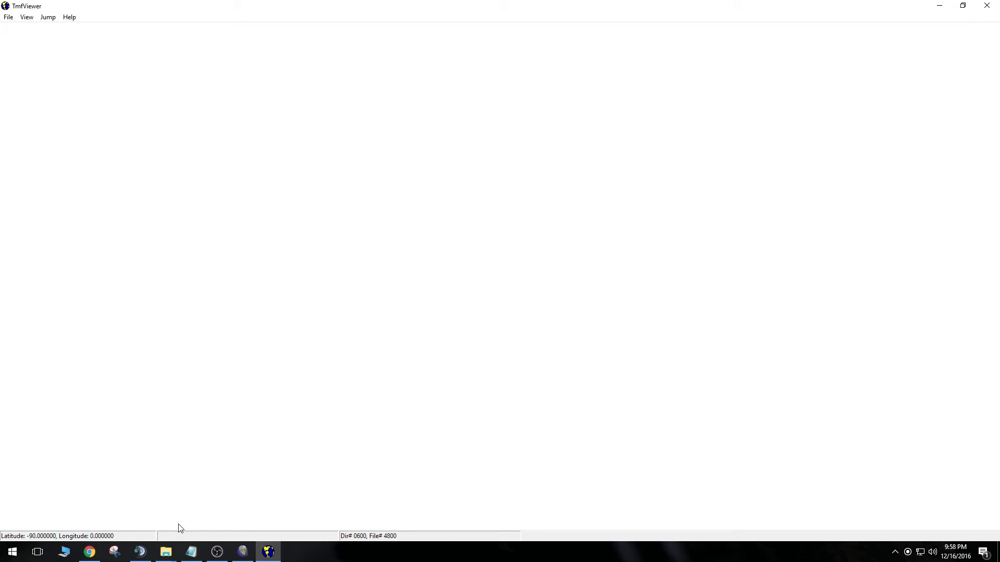
Drag ESD_Galapagos_38m.bgl from the Galapagos Islands Mesh folder into TmfViewer and bring the viewer forward.
click(166, 552)
click(119, 500)
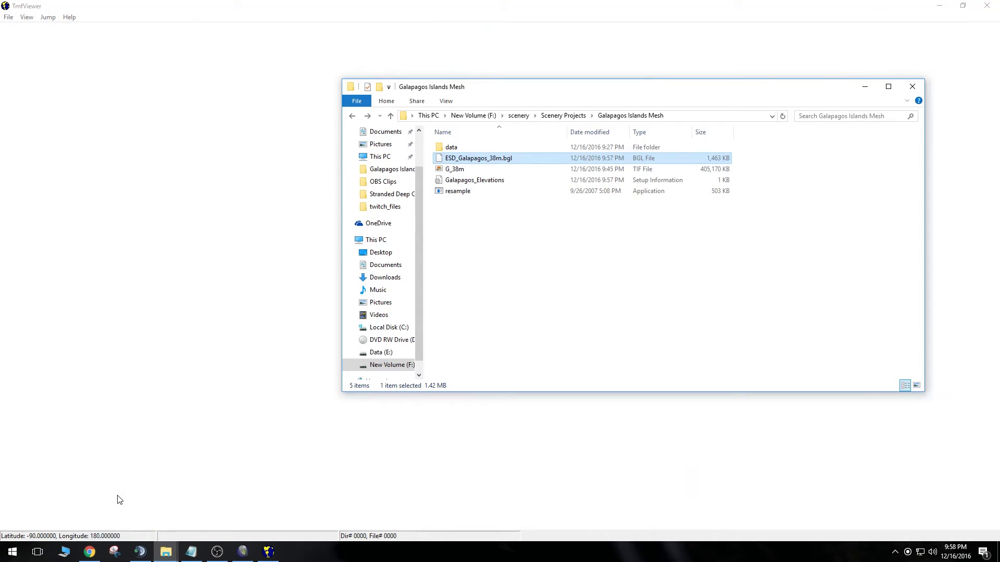
drag(521, 160, 182, 153)
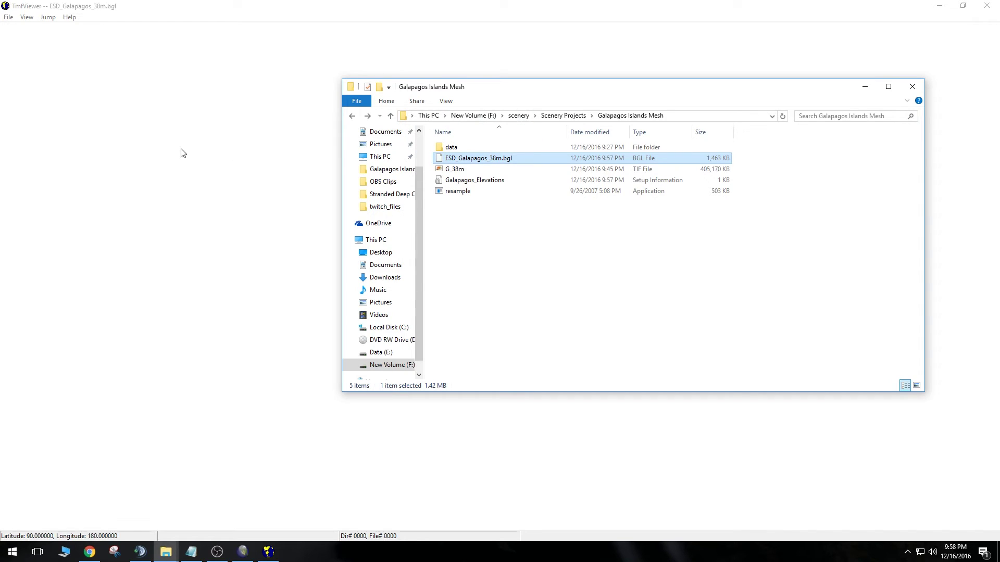
click(235, 11)
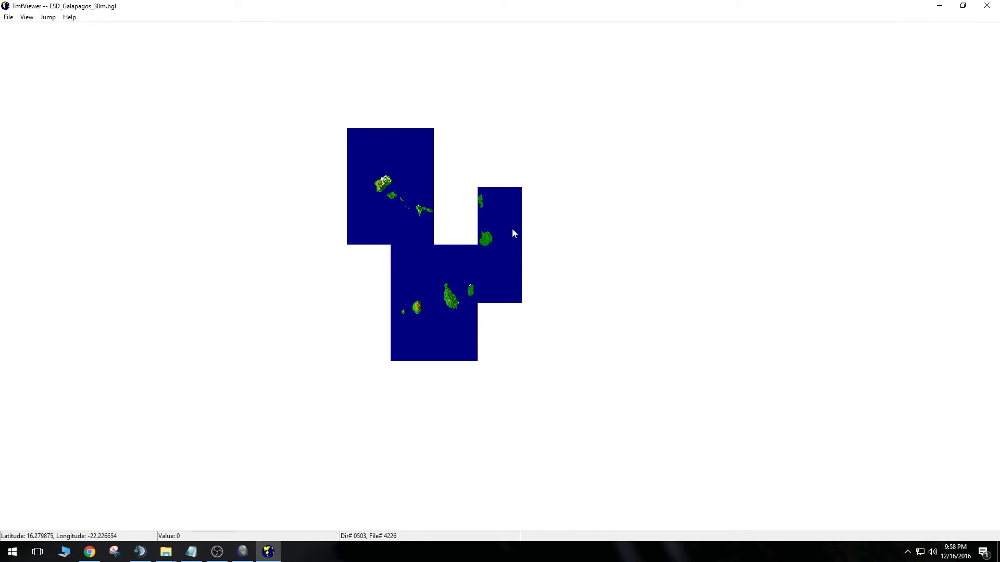
Set the Level of Detail to LOD 10, then Auto (Progressive), then Auto (Standard).
click(27, 17)
mouse_move(54, 33)
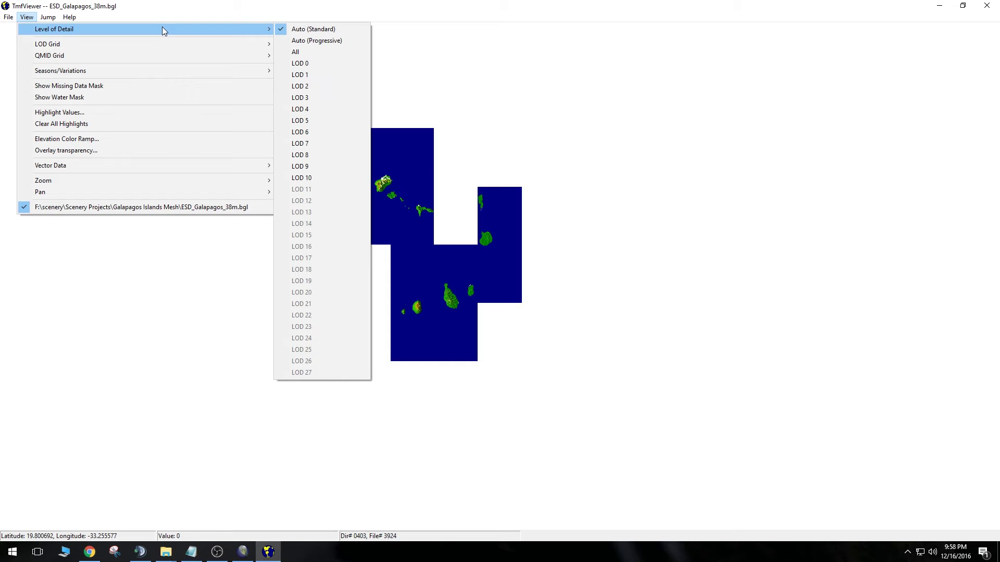
click(317, 179)
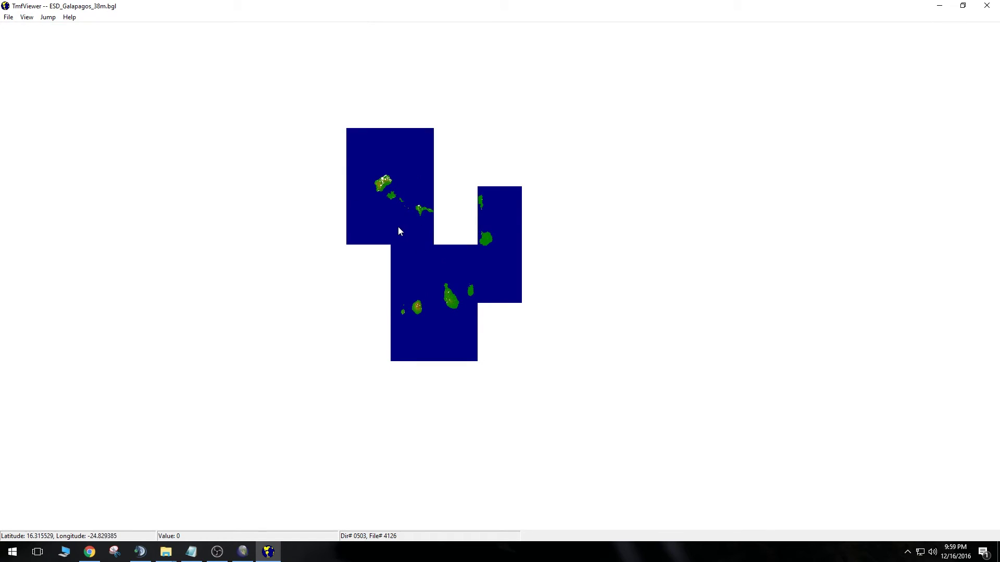
click(30, 18)
mouse_move(180, 29)
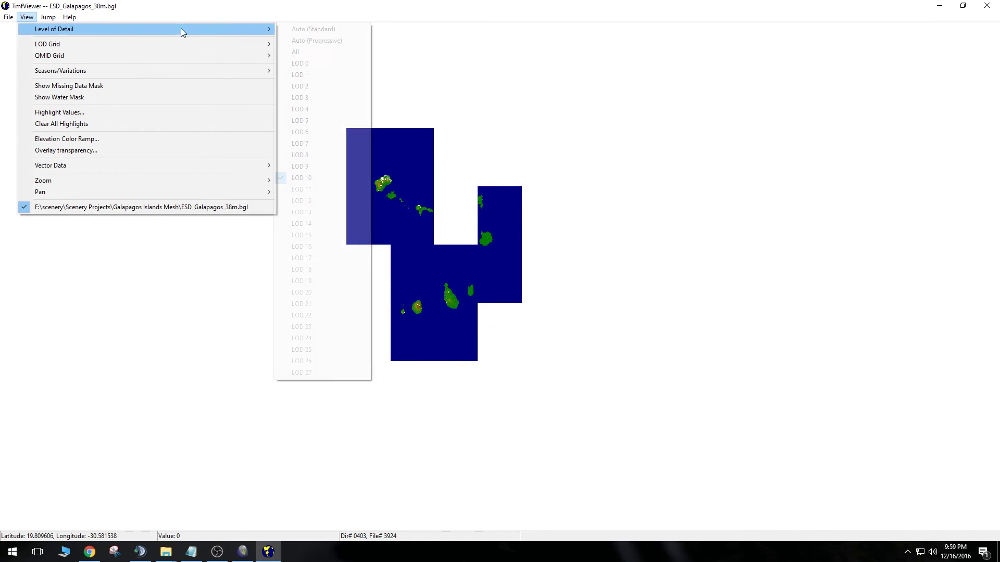
click(325, 44)
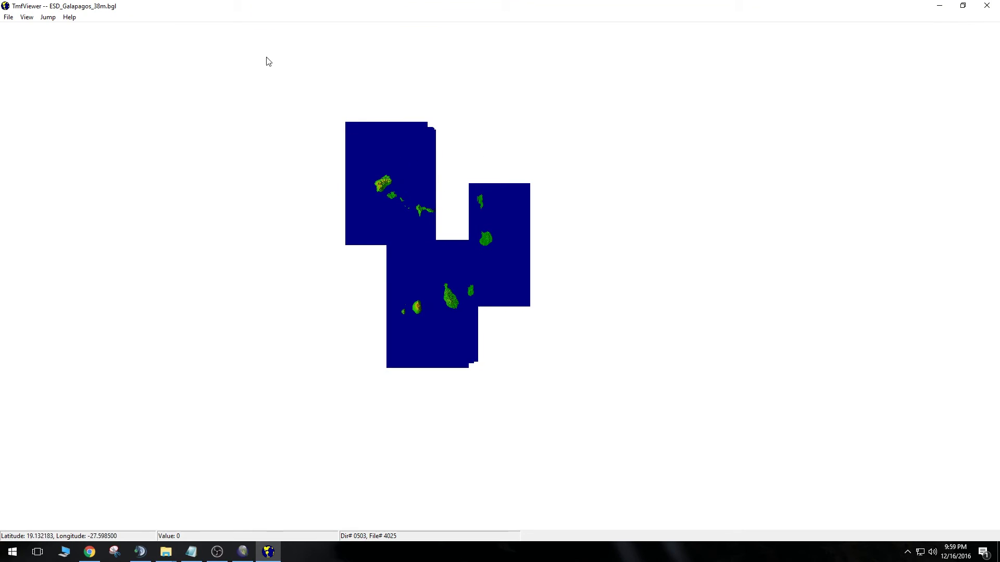
click(27, 17)
mouse_move(232, 29)
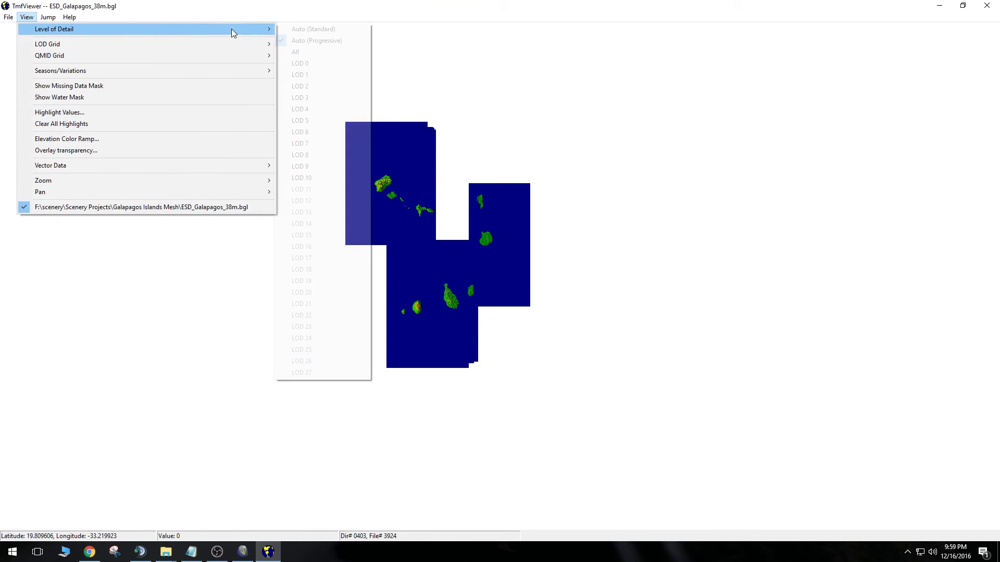
click(304, 30)
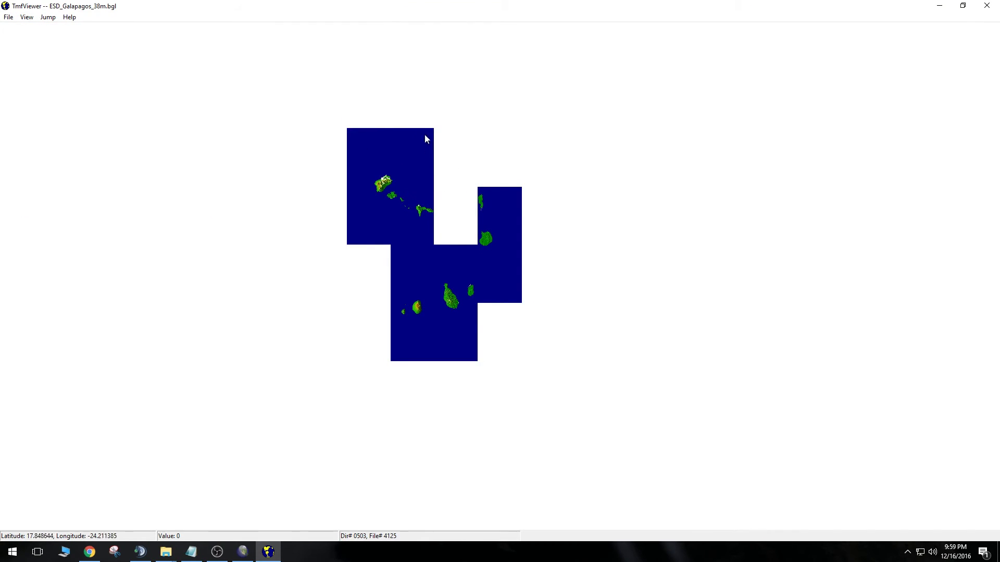
scroll(425, 121, up, 5)
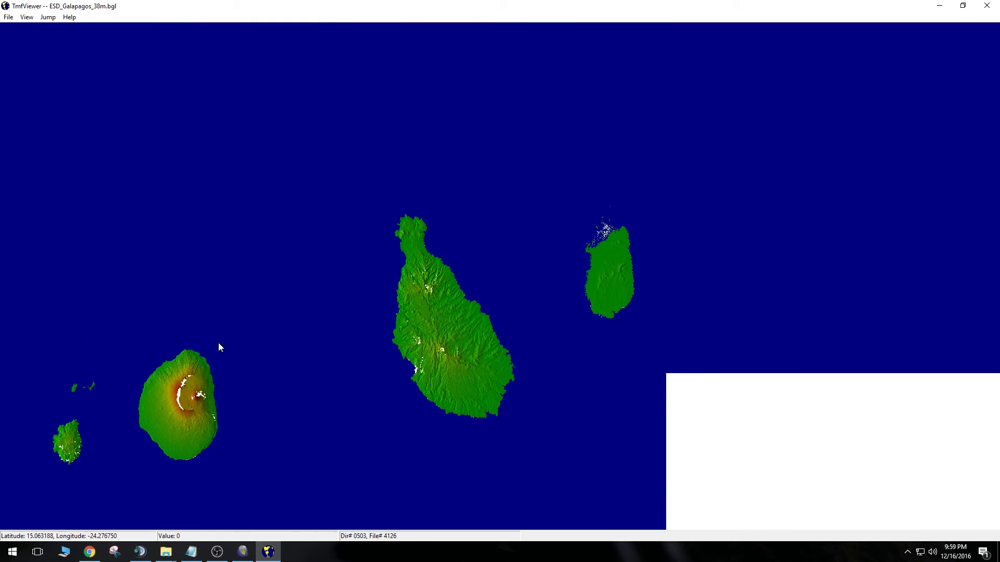
Pan and zoom across the western, eastern and northern Galapagos islands in the mesh.
click(162, 404)
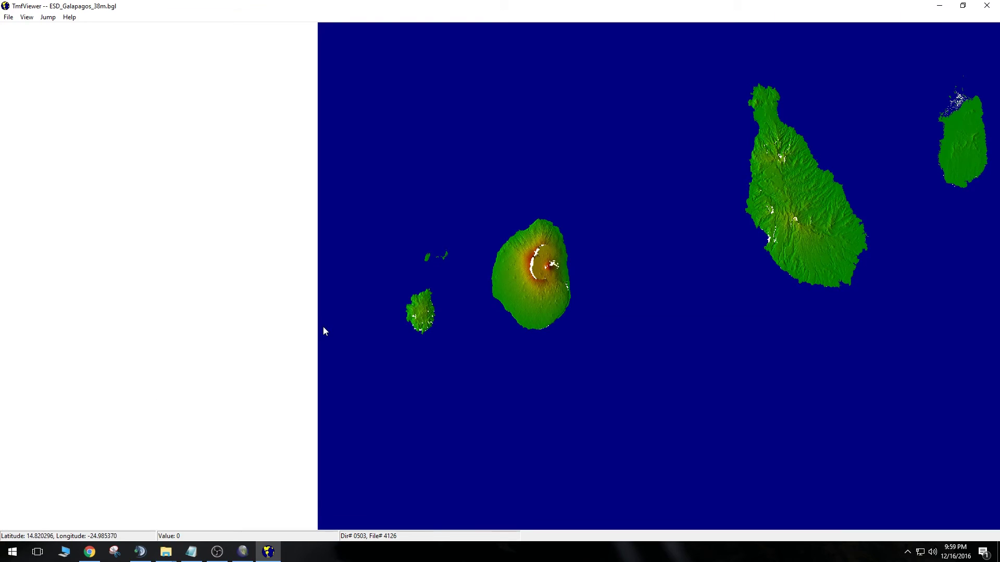
scroll(323, 331, up, 3)
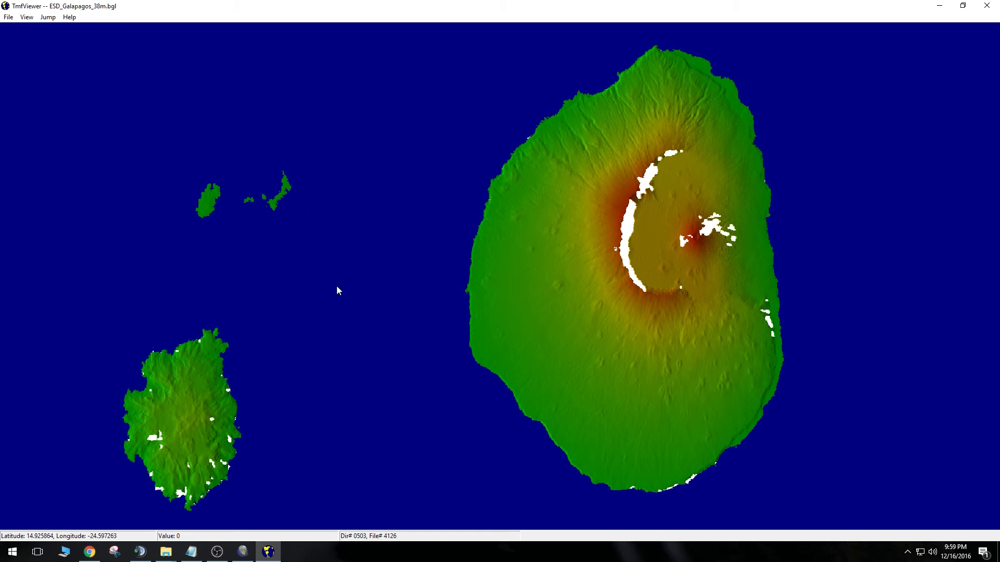
scroll(373, 345, down, 1)
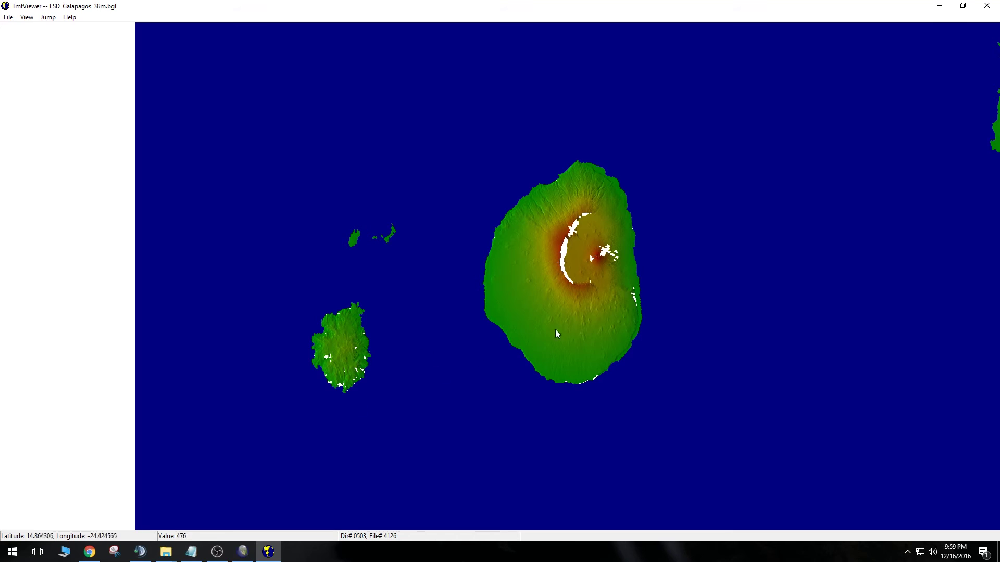
scroll(625, 345, down, 1)
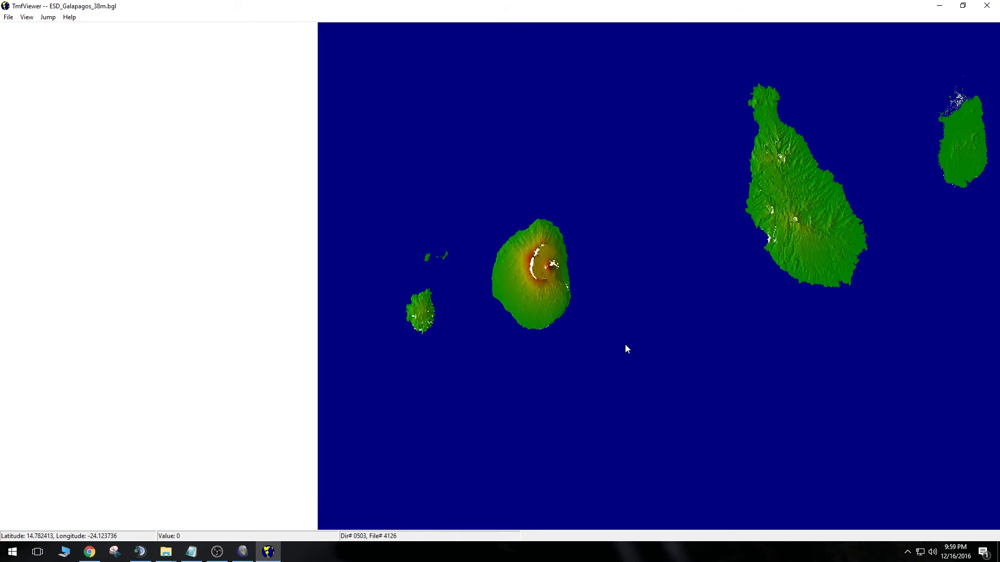
click(805, 339)
click(618, 212)
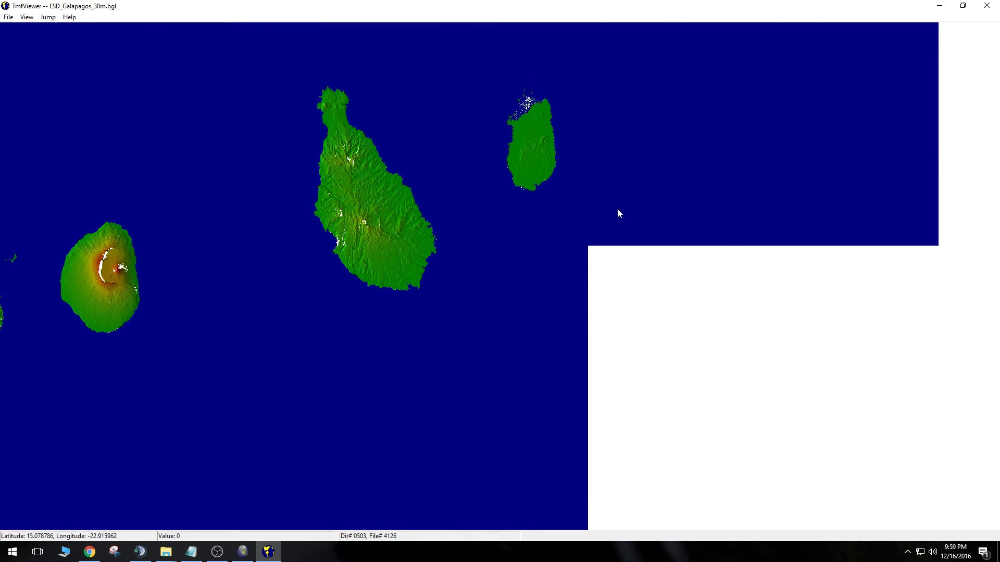
click(547, 101)
click(446, 114)
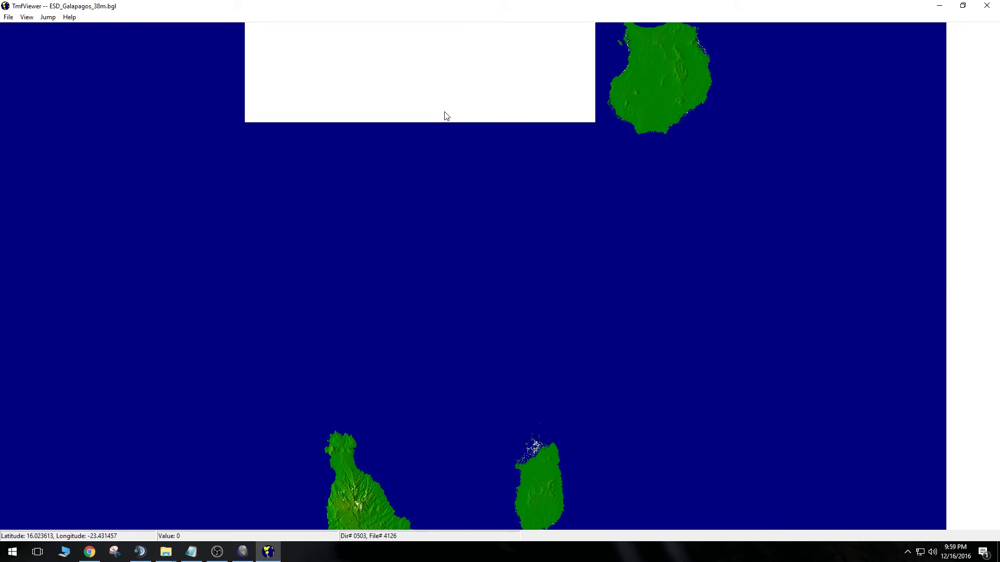
scroll(446, 115, down, 1)
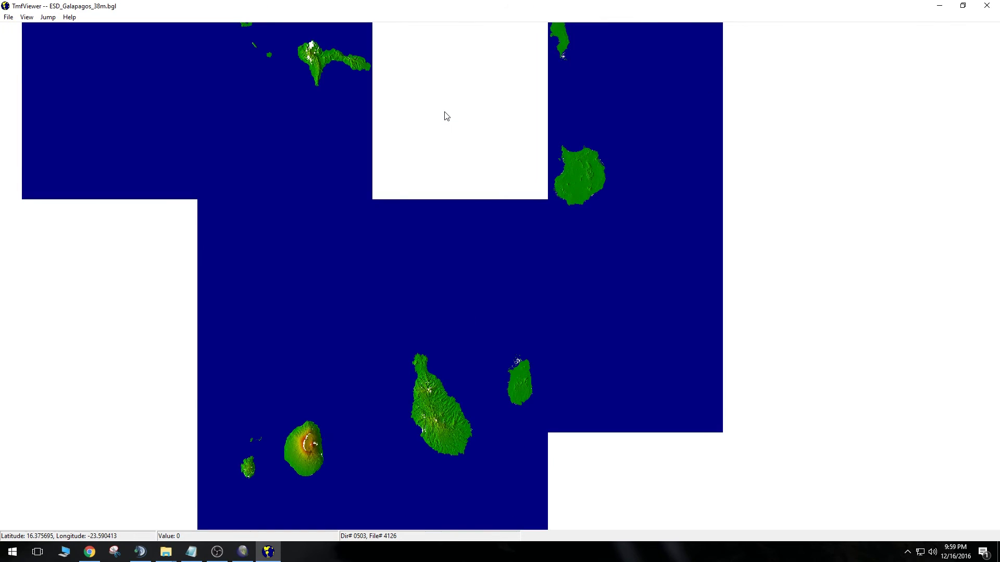
click(422, 81)
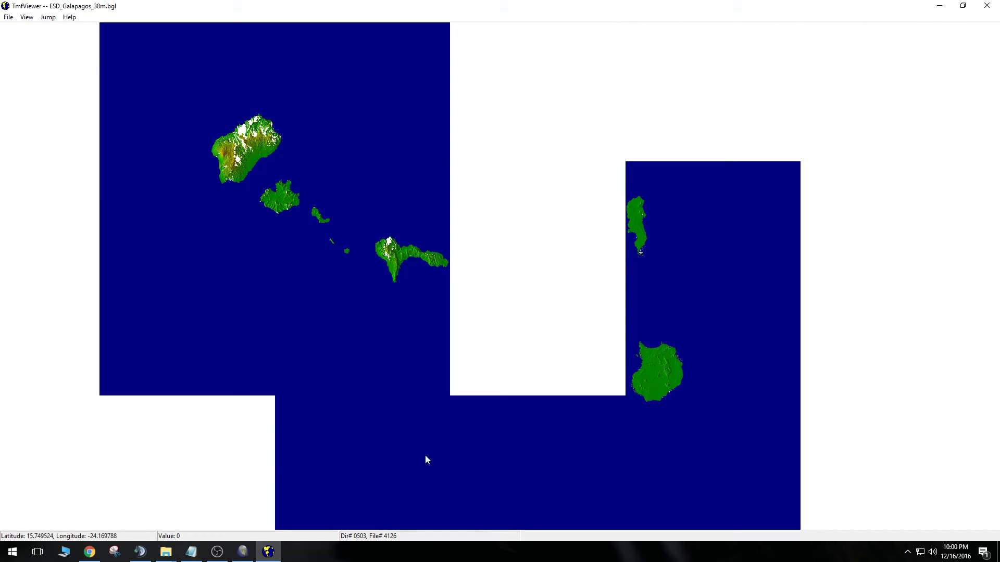
Recentre on the southern island group and zoom in on the crater island.
click(452, 465)
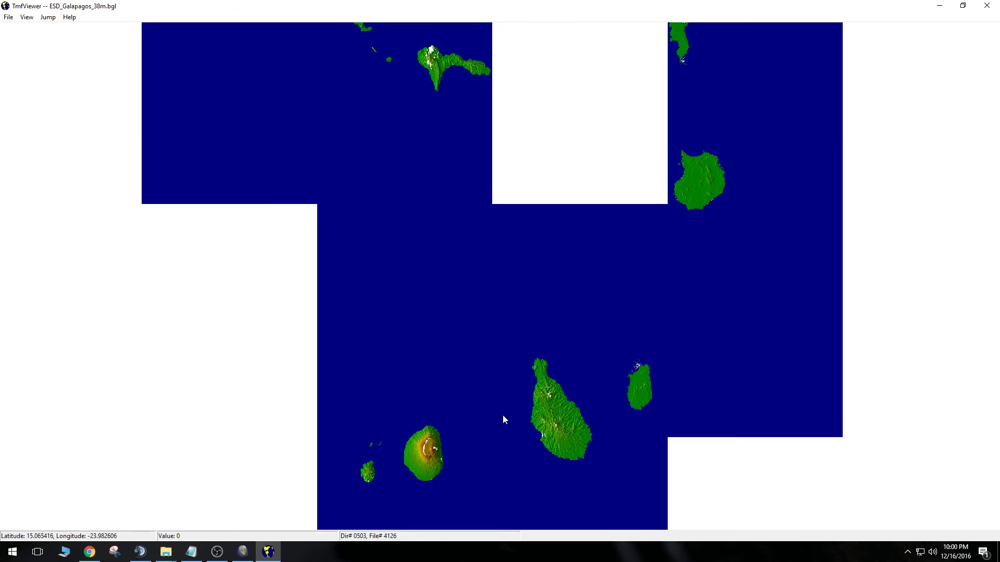
click(489, 437)
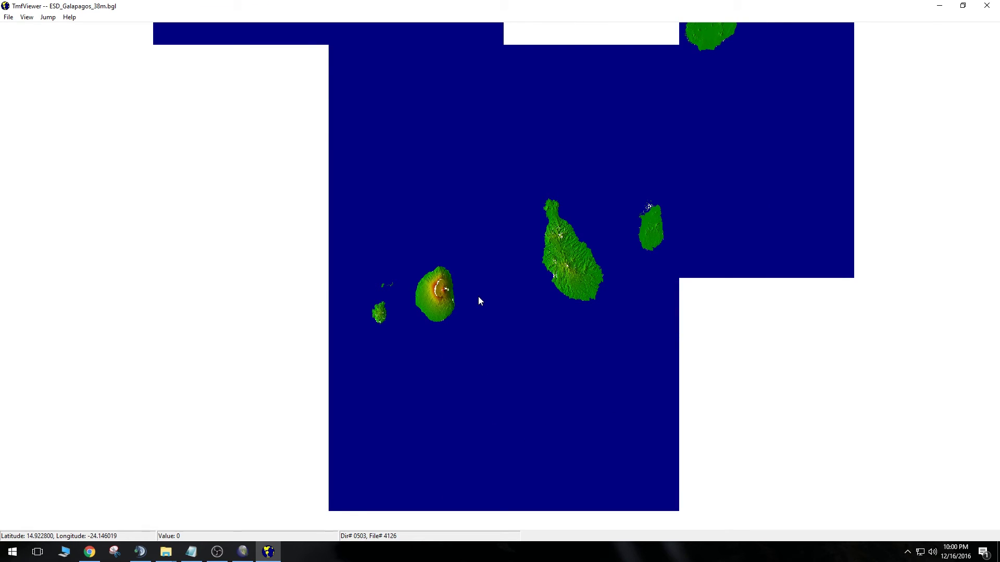
scroll(478, 296, up, 3)
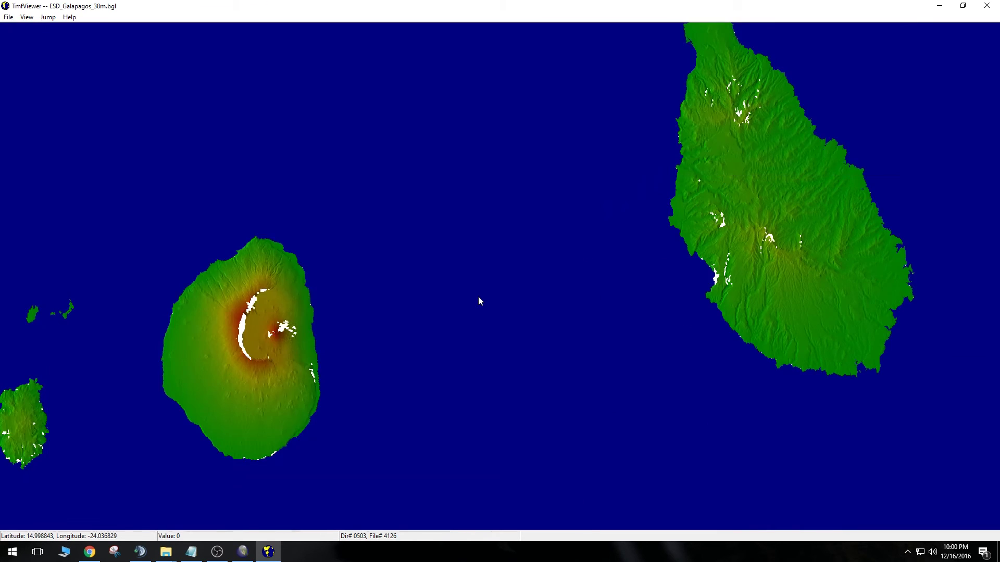
Centre on the crater island, then zoom out two steps and recentre on the whole mesh.
click(167, 412)
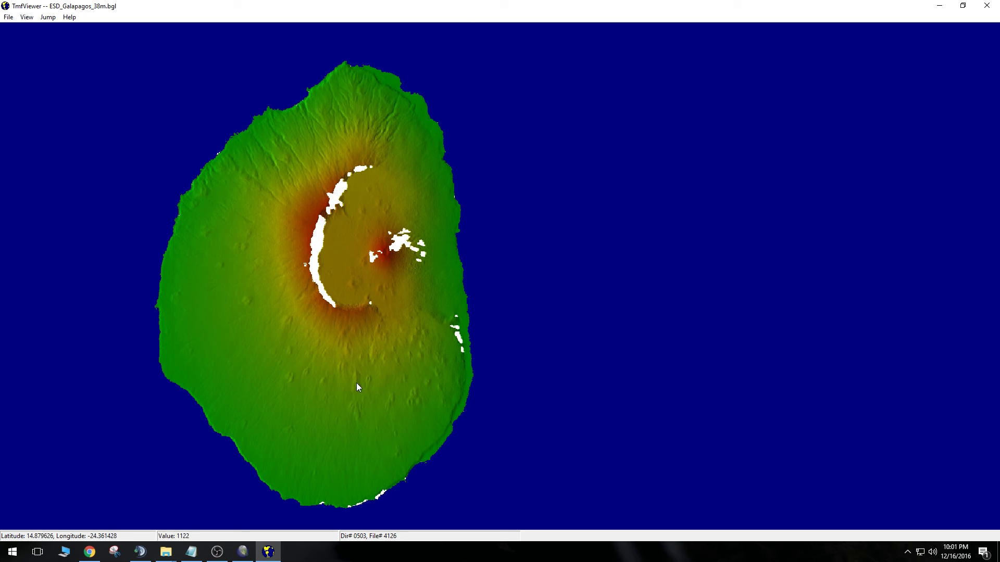
key(Down)
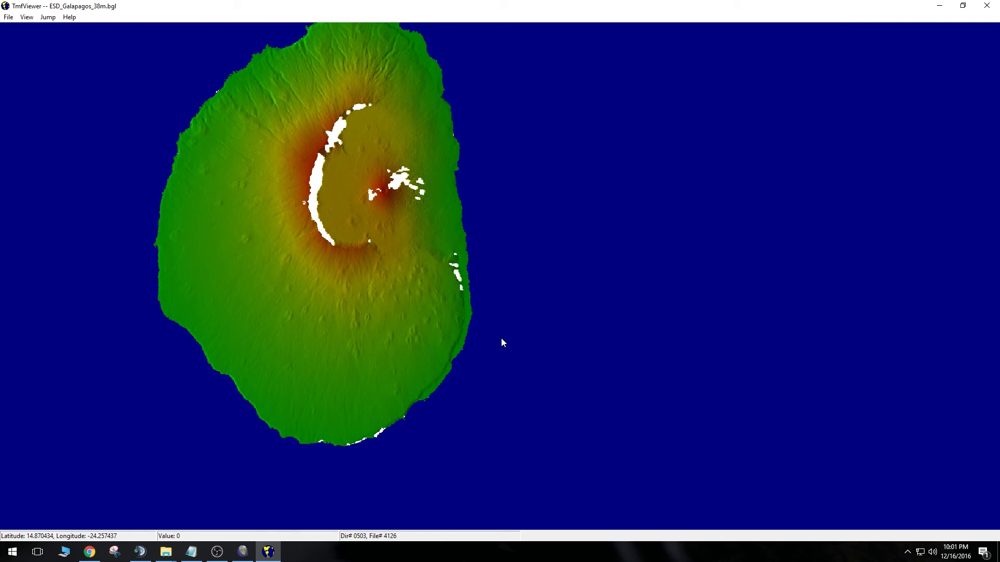
key(minus)
key(minus)
key(minus)
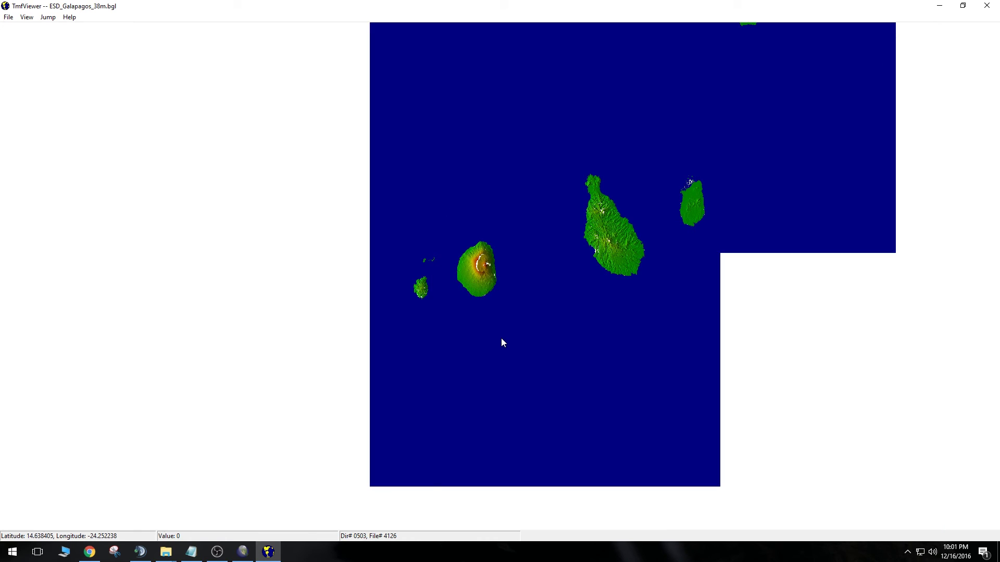
key(minus)
click(528, 183)
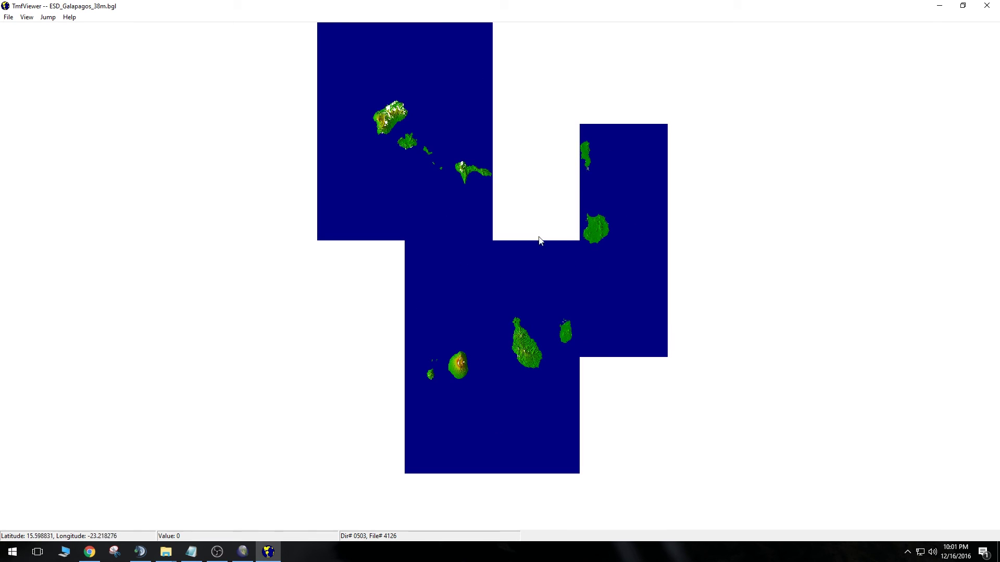
click(543, 189)
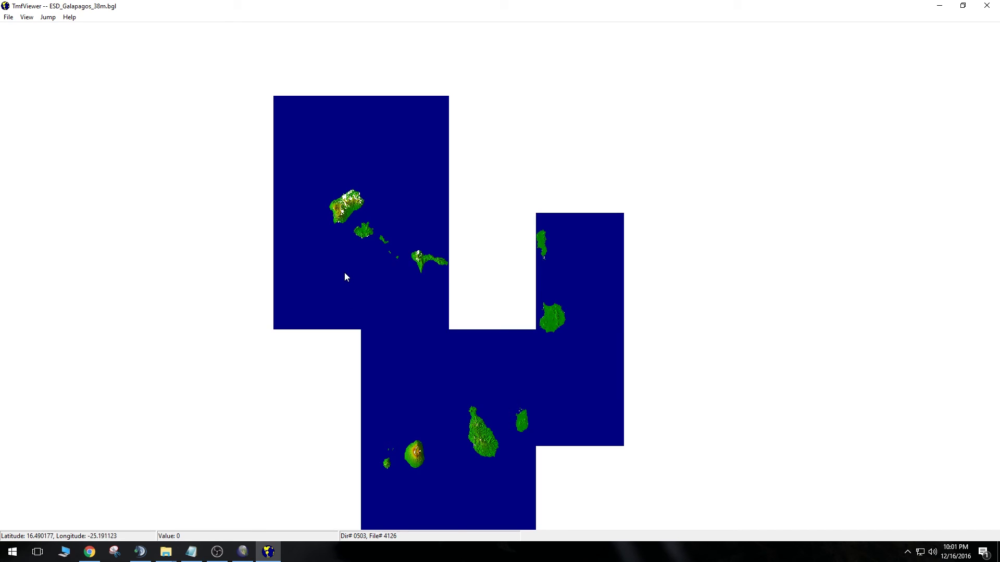
Close TmfViewer and minimize the Terrain SDK folder window.
click(986, 5)
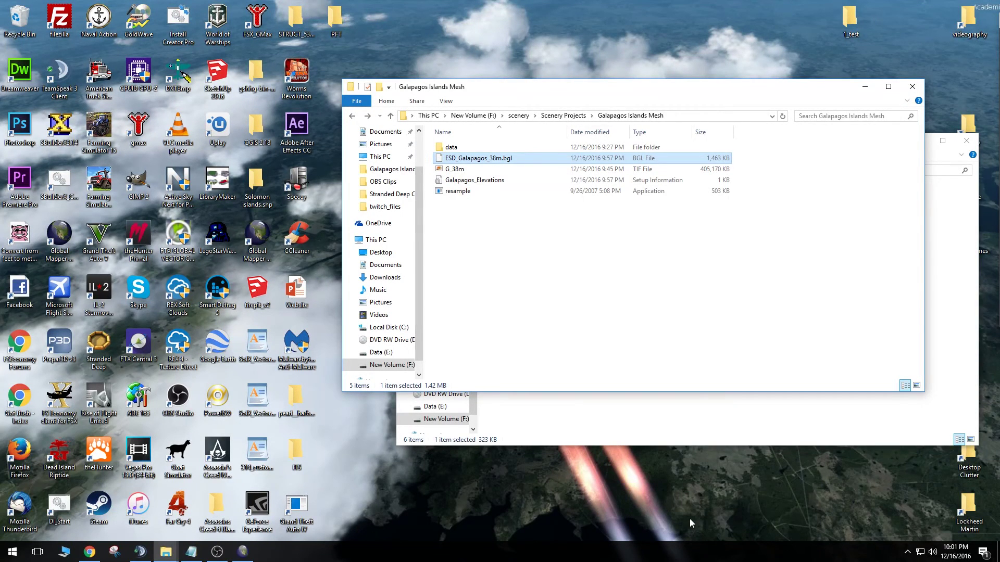
click(927, 147)
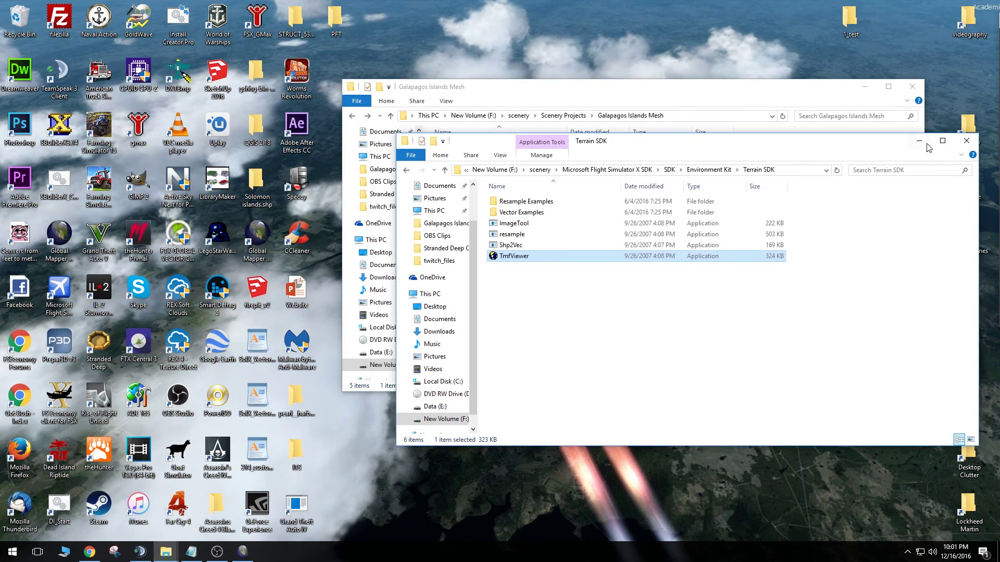
click(926, 146)
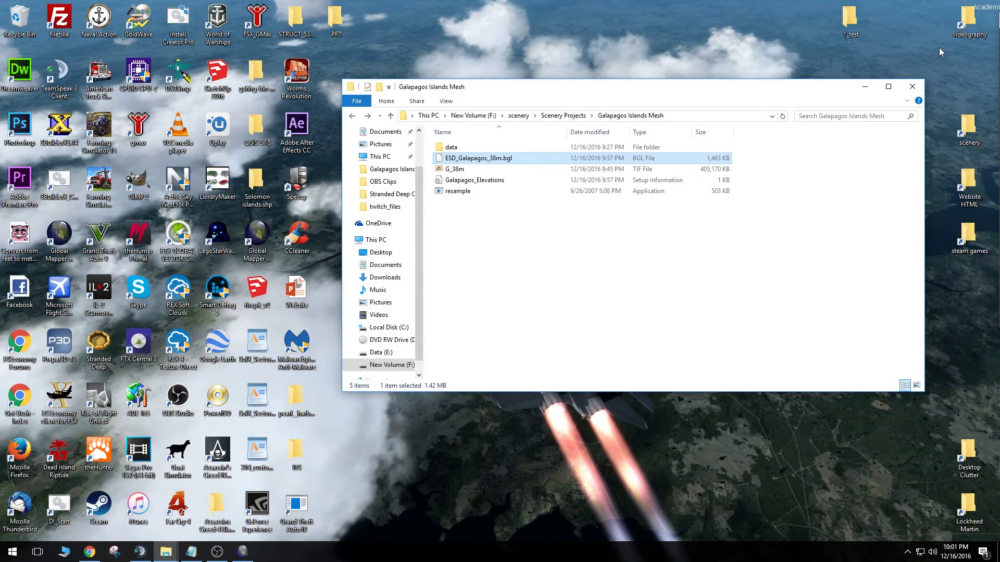